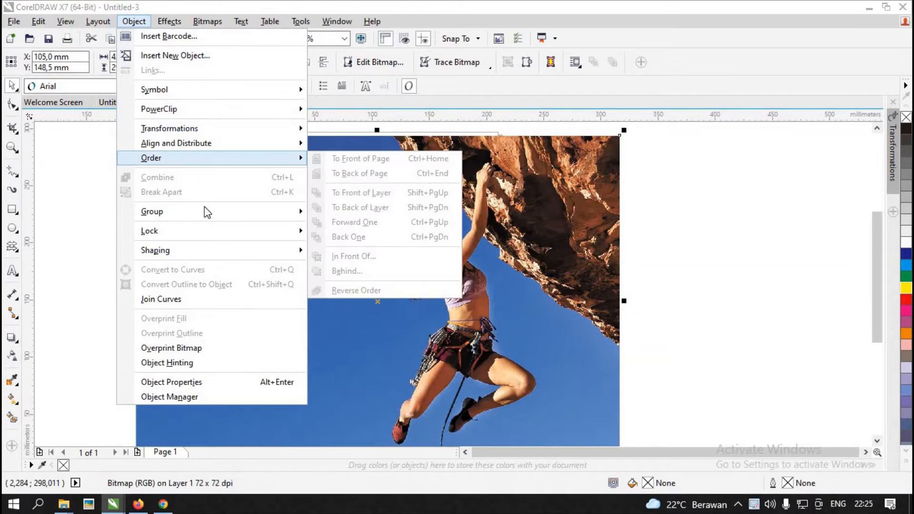
# Lock the climber photo in place on the page
pyautogui.moveTo(214, 230)
pyautogui.click(335, 233)
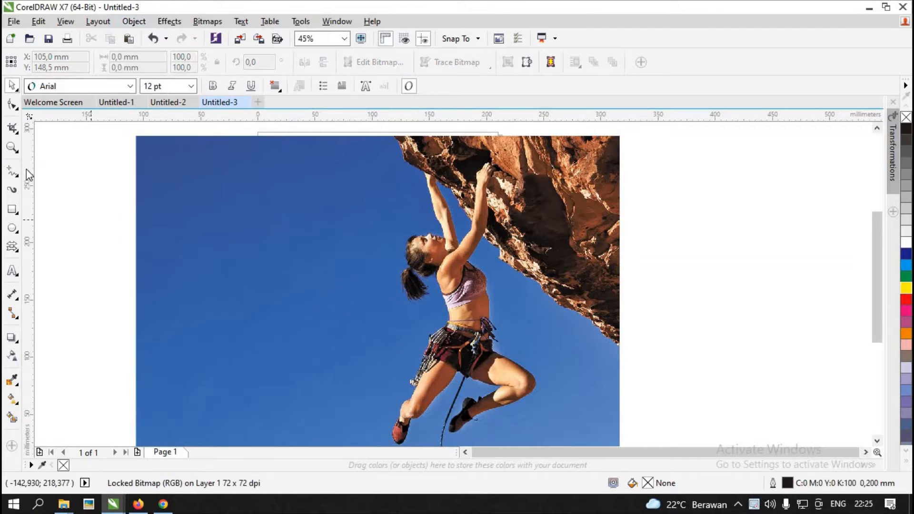
# Start a straight-segment Freehand outline from the climber's far wrist down the arm to the chin and above the forehead
pyautogui.press('z')
pyautogui.click(516, 311)
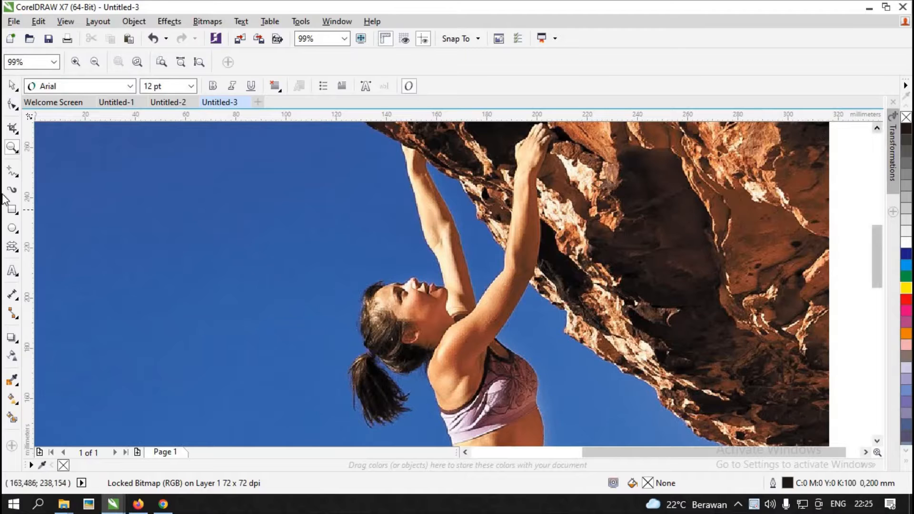
pyautogui.click(12, 171)
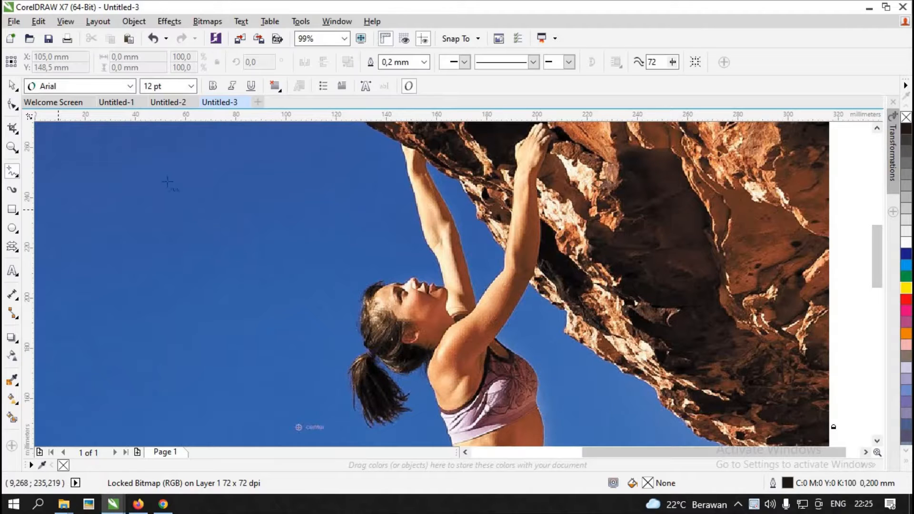
pyautogui.click(400, 148)
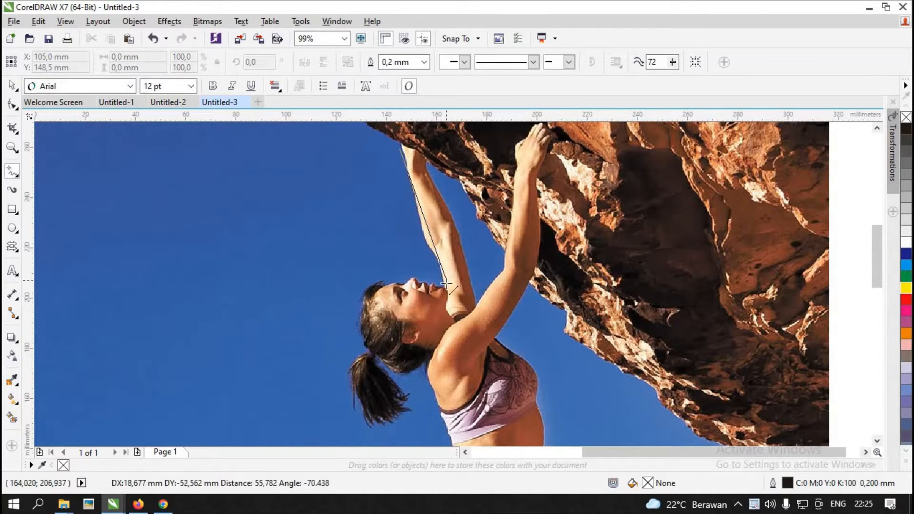
pyautogui.click(446, 284)
pyautogui.click(447, 285)
pyautogui.click(402, 271)
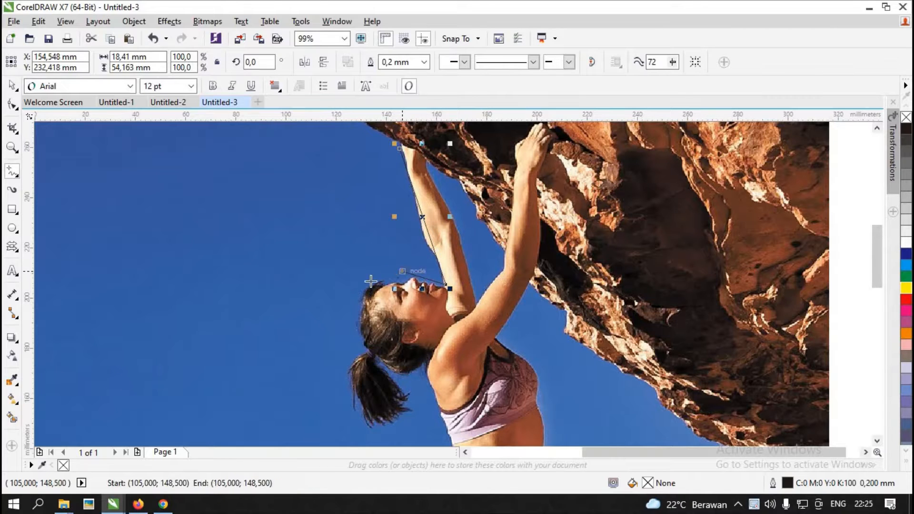
# Continue the straight-segment outline roughly around the back of the head and ponytail, and down the climber's back to the top
pyautogui.click(403, 271)
pyautogui.click(348, 329)
pyautogui.doubleClick(372, 355)
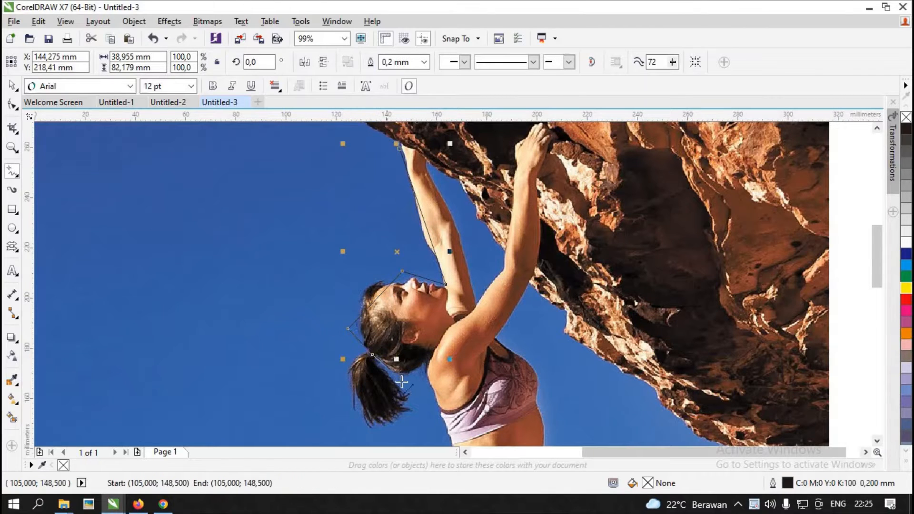
pyautogui.doubleClick(363, 387)
pyautogui.doubleClick(418, 427)
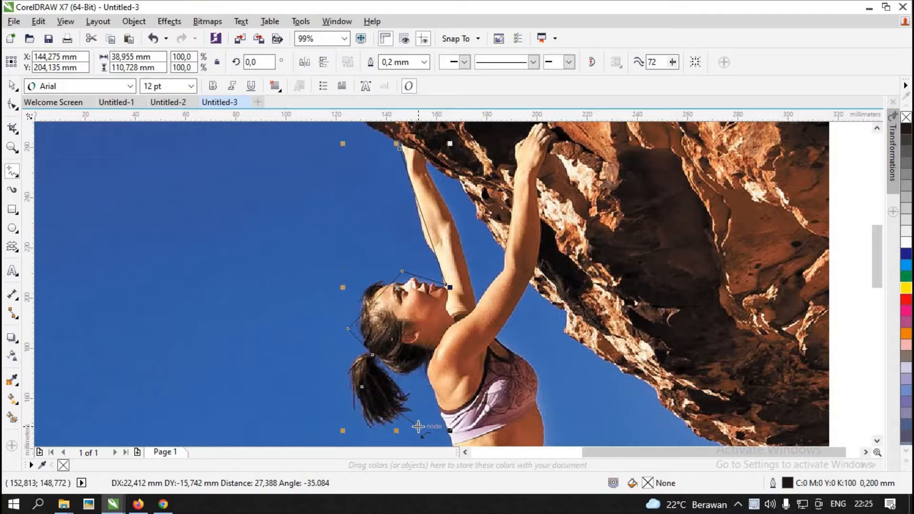
pyautogui.doubleClick(426, 376)
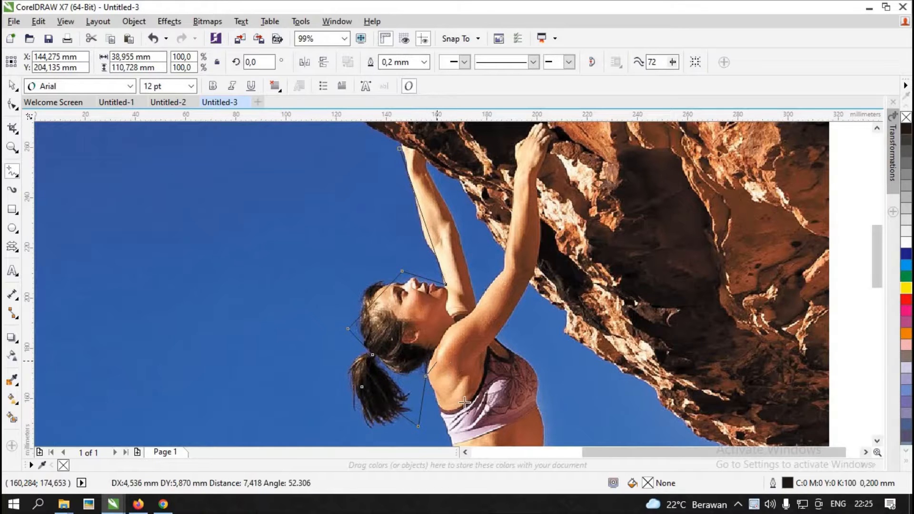
pyautogui.click(451, 430)
# Add an outline node at the elbow, convert the forearm segment to a curve and bend it along the arm's outer edge
pyautogui.click(13, 145)
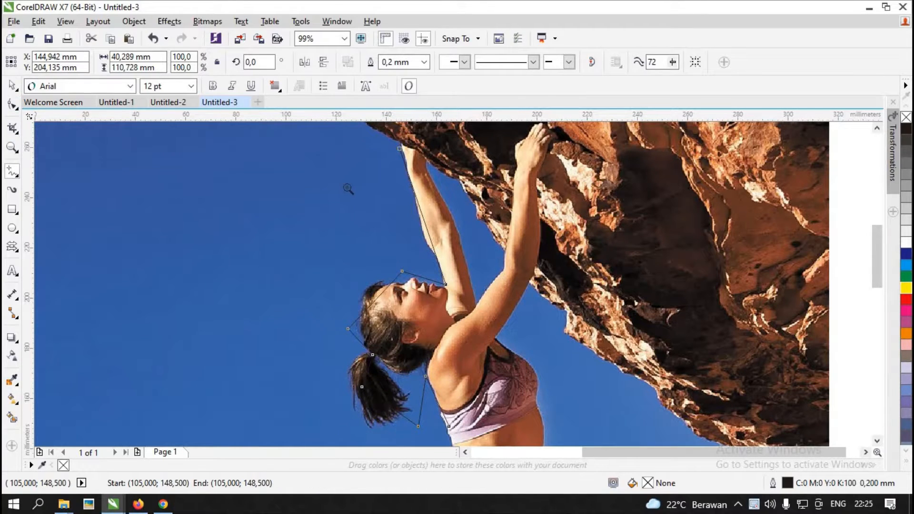
pyautogui.click(415, 229)
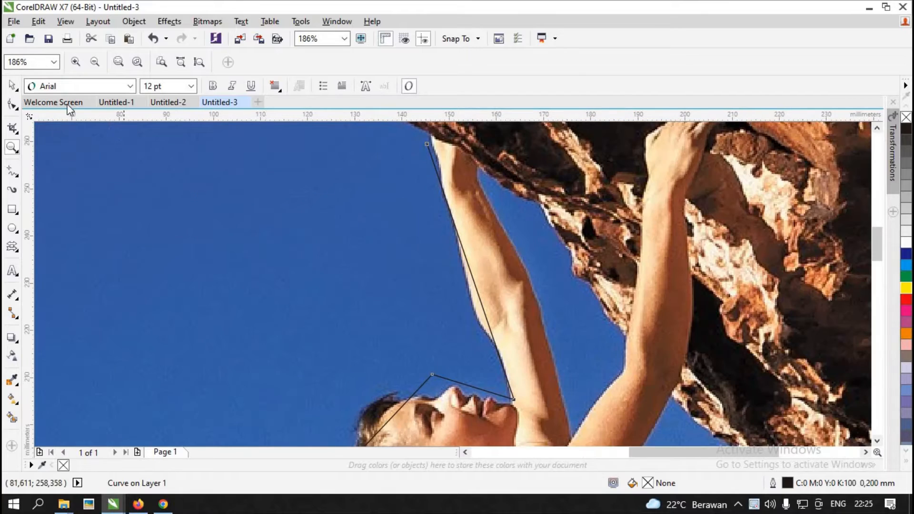
pyautogui.click(11, 104)
pyautogui.click(496, 345)
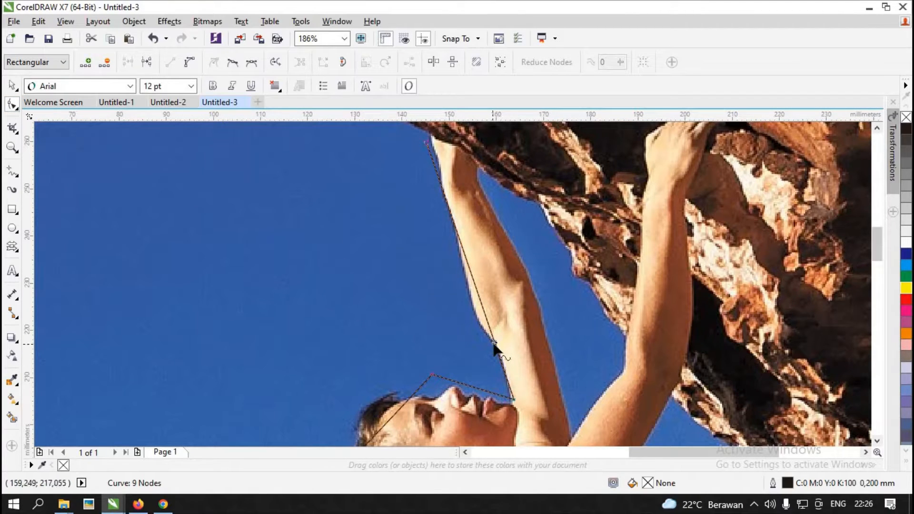
pyautogui.doubleClick(490, 327)
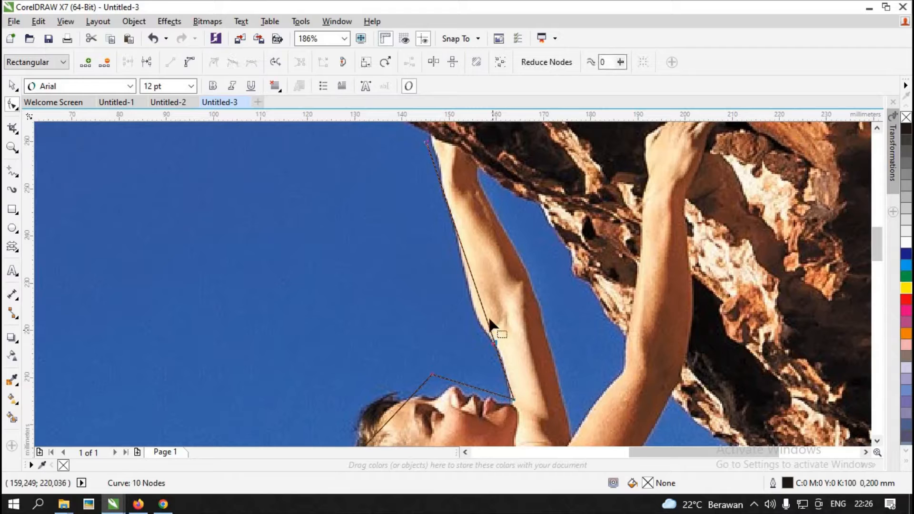
pyautogui.click(189, 62)
pyautogui.moveTo(478, 312); pyautogui.dragTo(455, 237)
pyautogui.moveTo(431, 148); pyautogui.dragTo(451, 300)
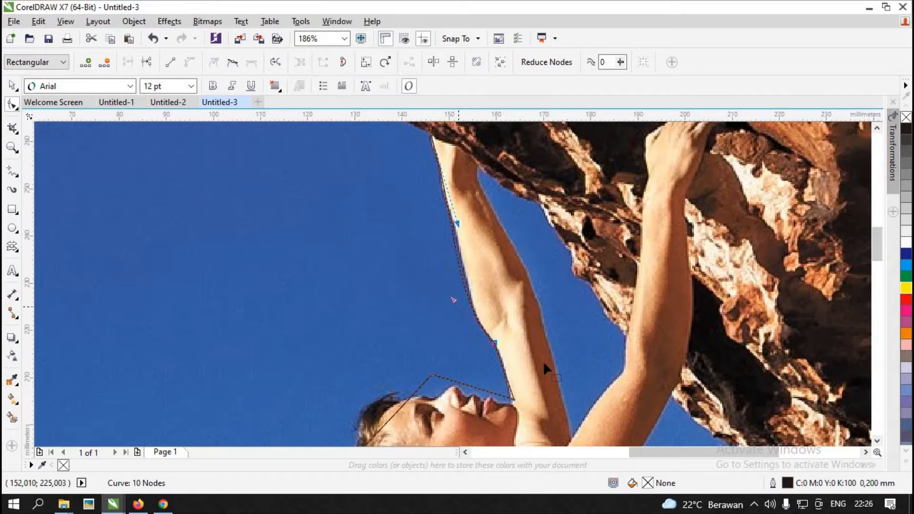
# Add outline nodes between the chin and lower lip and above the lower lip, and fit them to the face's edge
pyautogui.click(514, 400)
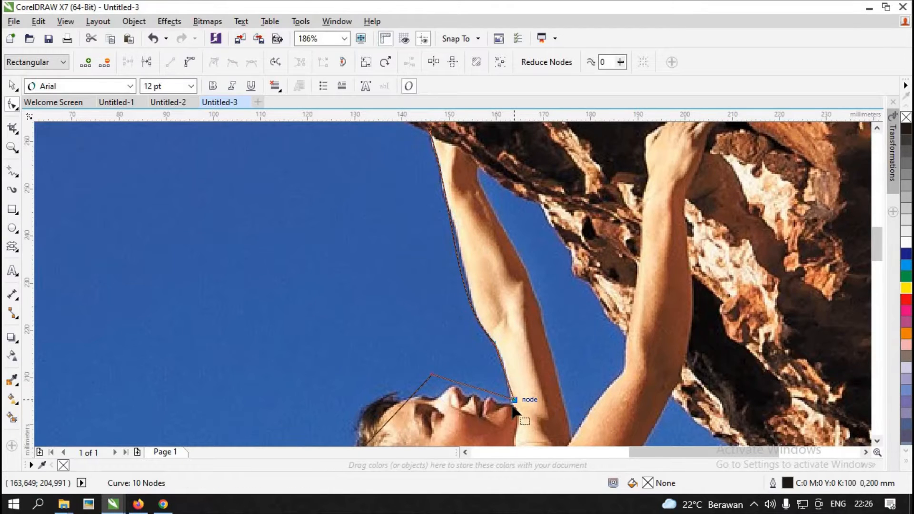
pyautogui.scroll(4, 513, 408)
pyautogui.moveTo(522, 379); pyautogui.dragTo(467, 396)
pyautogui.doubleClick(469, 383)
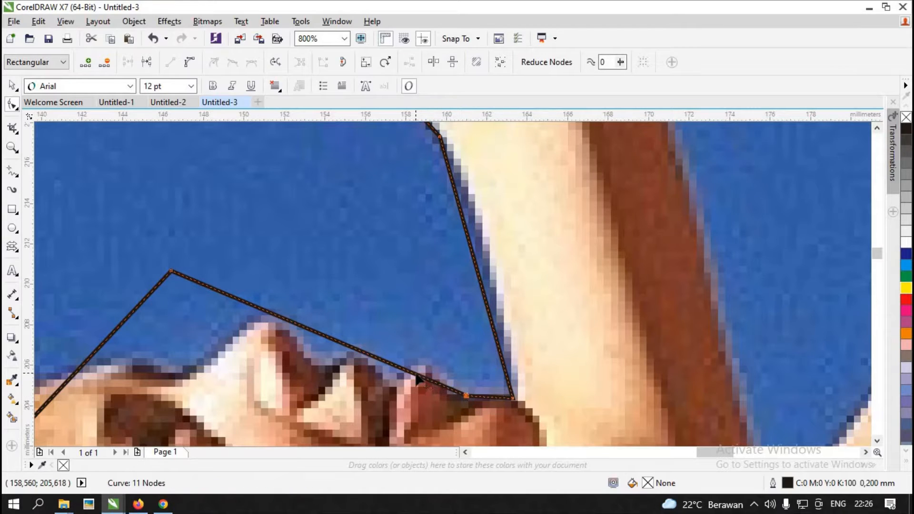
pyautogui.doubleClick(415, 374)
pyautogui.moveTo(421, 368); pyautogui.dragTo(433, 350)
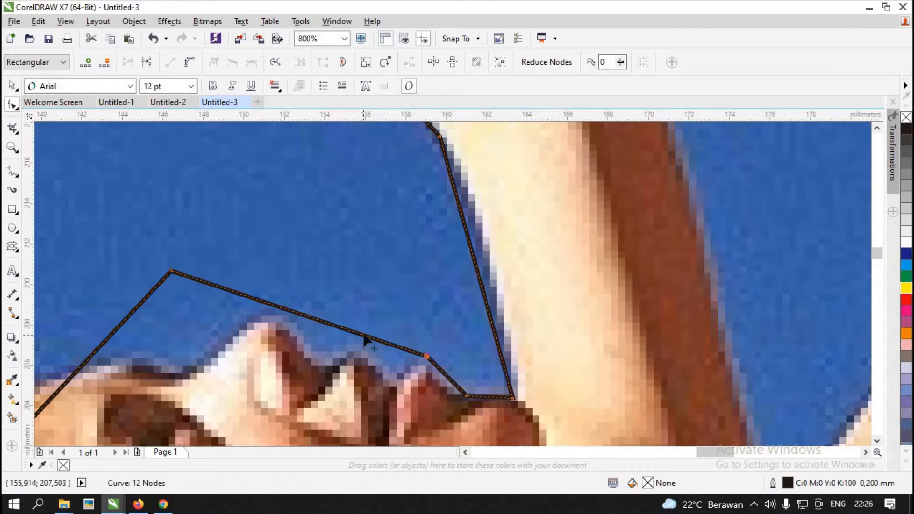
# Add outline nodes at the upper lip and beneath the nose, and move the corner above the face onto the nose tip
pyautogui.doubleClick(365, 339)
pyautogui.moveTo(364, 339); pyautogui.dragTo(322, 366)
pyautogui.doubleClick(332, 349)
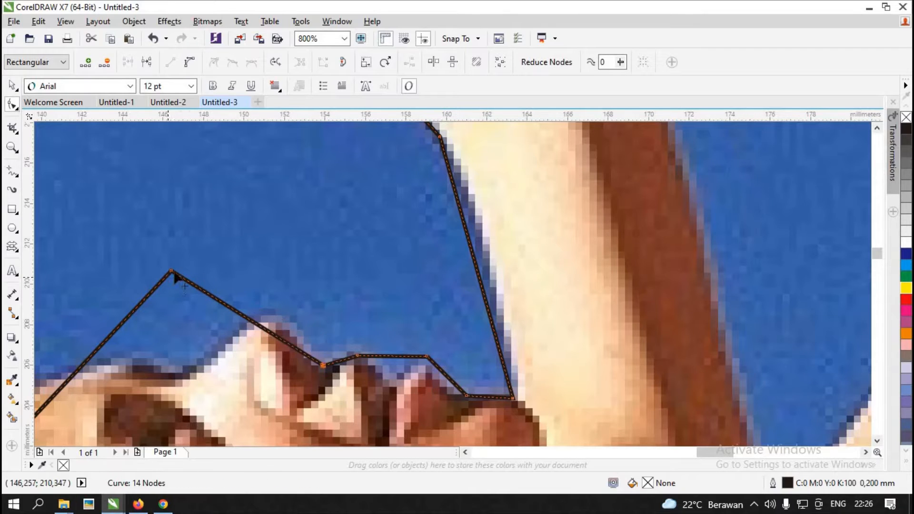
pyautogui.moveTo(173, 274); pyautogui.dragTo(271, 313)
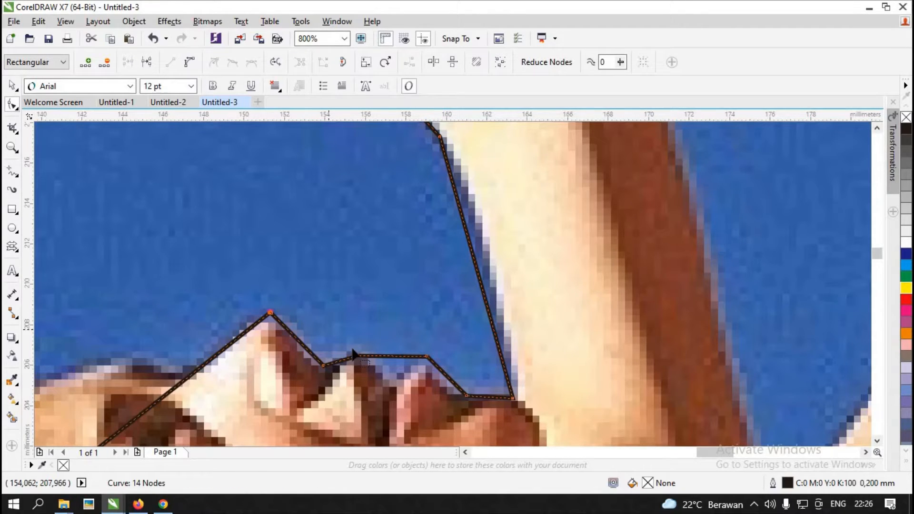
# Curve the outline segment between the lips into the mouth and shape the lower lip's corner with an extra node
pyautogui.click(383, 357)
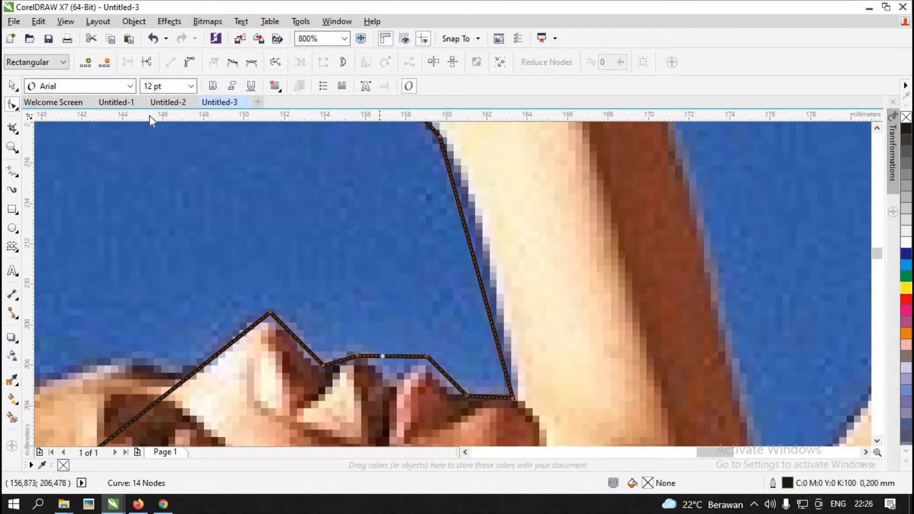
pyautogui.click(190, 63)
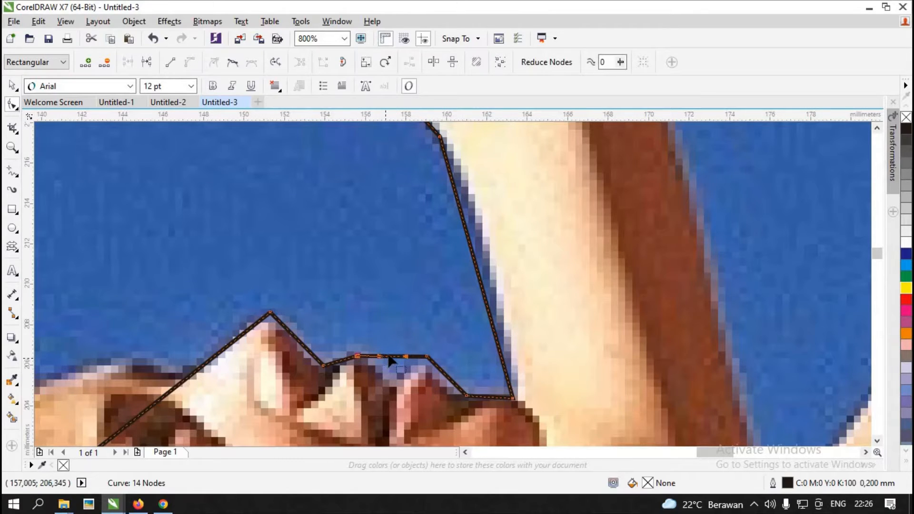
pyautogui.moveTo(389, 363); pyautogui.dragTo(389, 375)
pyautogui.scroll(-2, 305, 362)
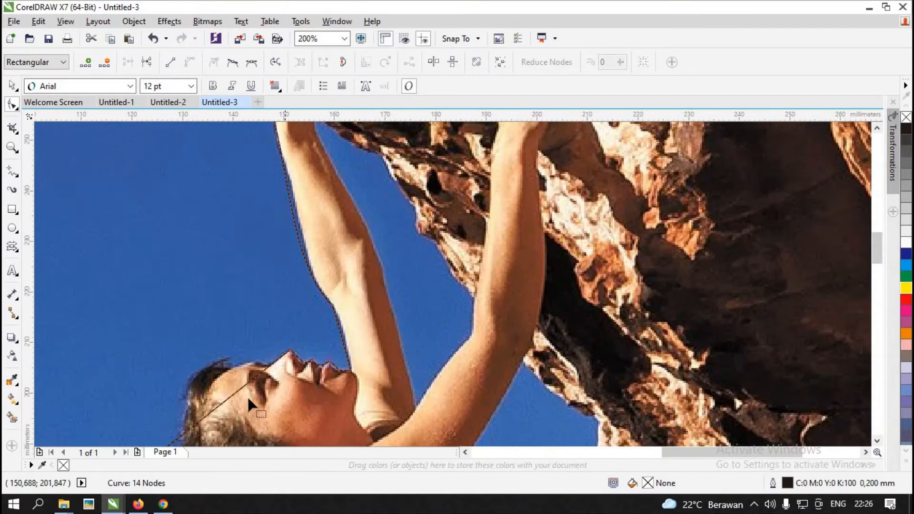
pyautogui.scroll(3, 241, 395)
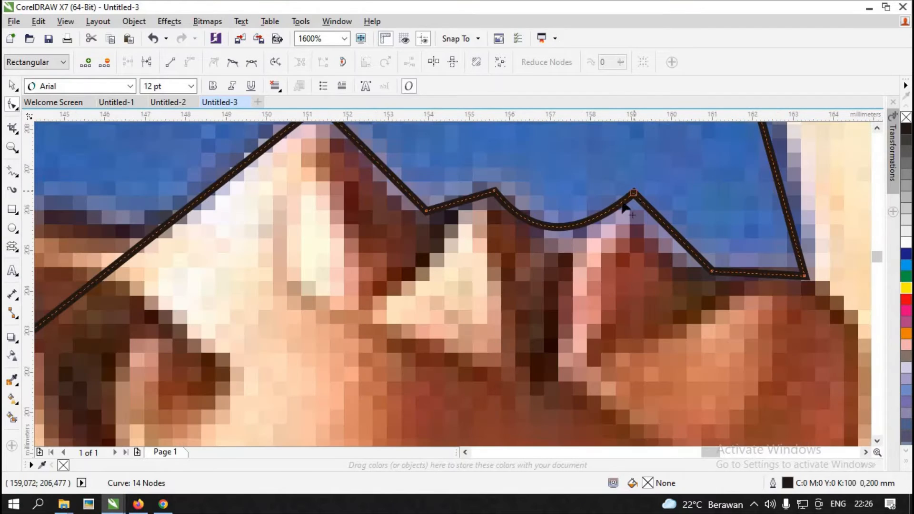
pyautogui.moveTo(634, 192); pyautogui.dragTo(660, 208)
pyautogui.doubleClick(643, 227)
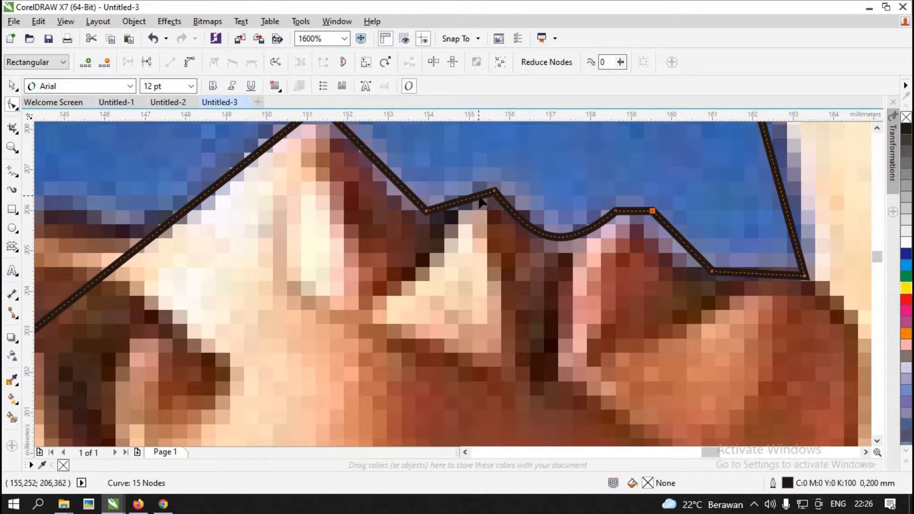
# Add outline nodes at the nose bridge, brow and hairline, and move the outer corner onto the front tip of the hair
pyautogui.scroll(-2, 481, 203)
pyautogui.doubleClick(399, 205)
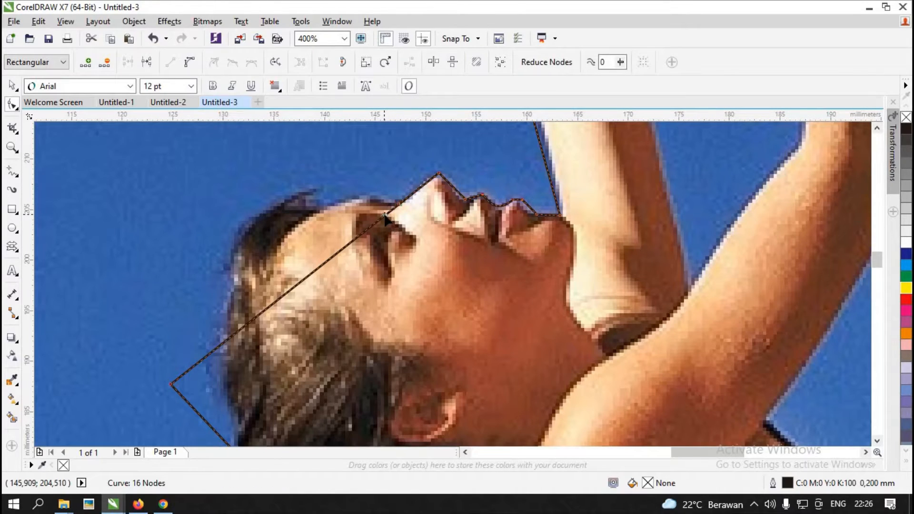
pyautogui.moveTo(357, 196); pyautogui.dragTo(356, 195)
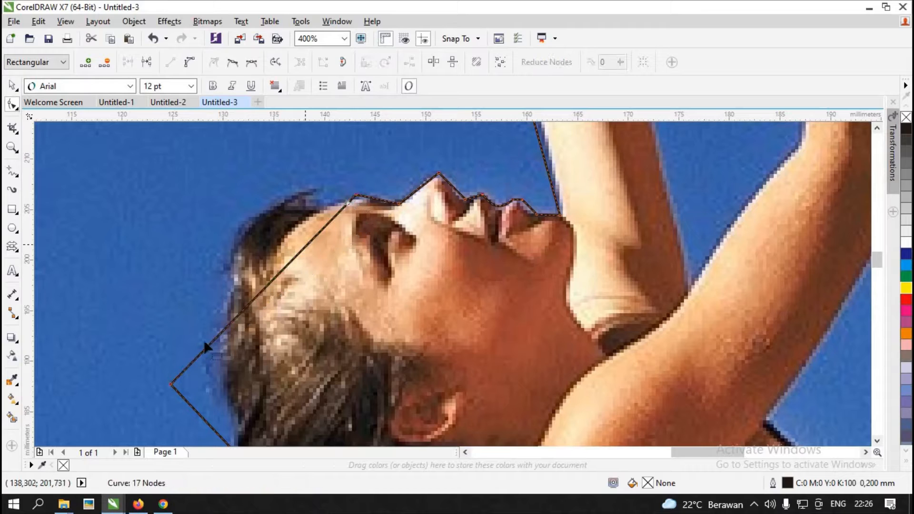
pyautogui.moveTo(173, 389); pyautogui.dragTo(307, 190)
pyautogui.doubleClick(319, 220)
# Reposition the outline nodes at the front hair tip and crown, and curve the segment between them over the hair
pyautogui.click(301, 233)
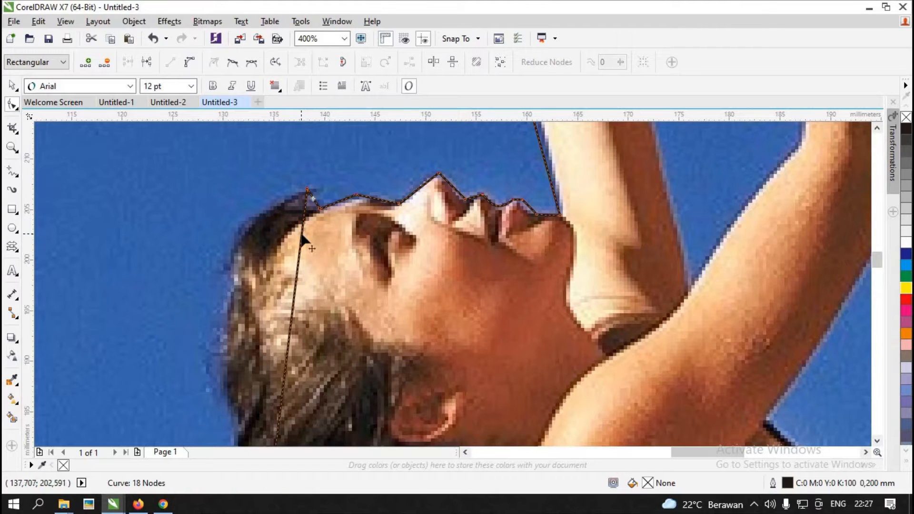
pyautogui.moveTo(301, 233); pyautogui.dragTo(318, 191)
pyautogui.doubleClick(282, 207)
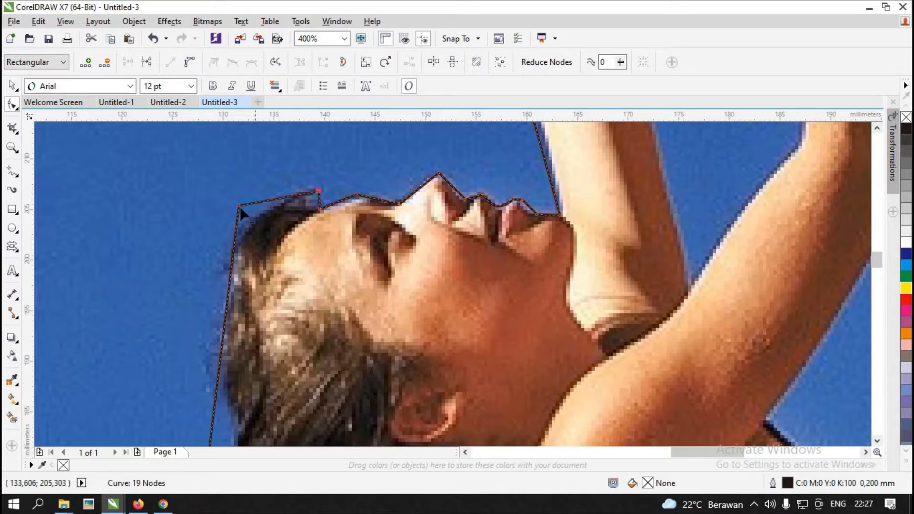
pyautogui.moveTo(239, 206); pyautogui.dragTo(233, 260)
pyautogui.click(269, 230)
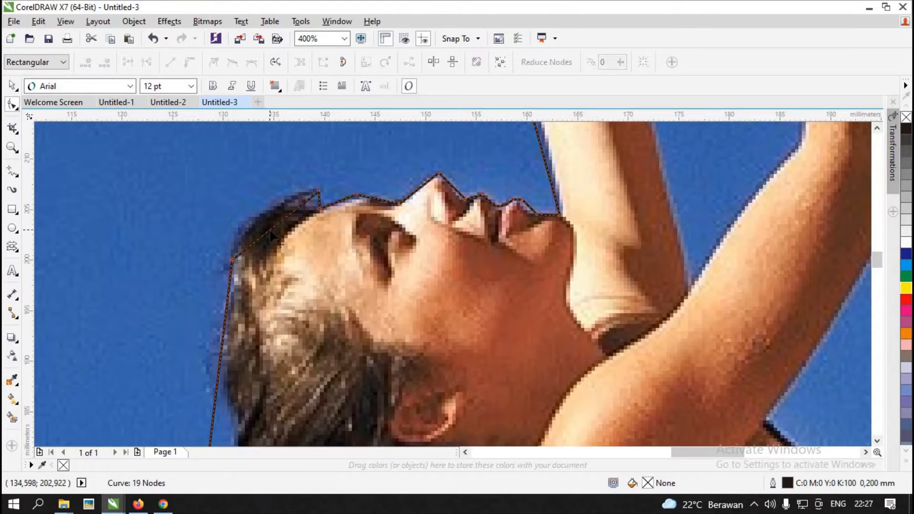
pyautogui.click(190, 62)
pyautogui.moveTo(284, 220); pyautogui.dragTo(277, 205)
# Move the outline node behind the head to the ponytail's base and curve the segment along the back of the head
pyautogui.scroll(-2, 251, 252)
pyautogui.scroll(2, 248, 300)
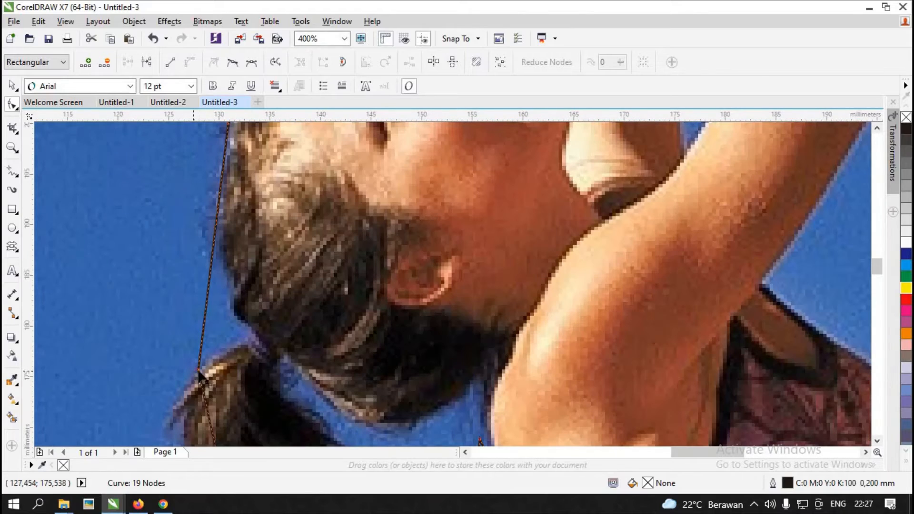
pyautogui.click(199, 373)
pyautogui.moveTo(199, 373); pyautogui.dragTo(248, 332)
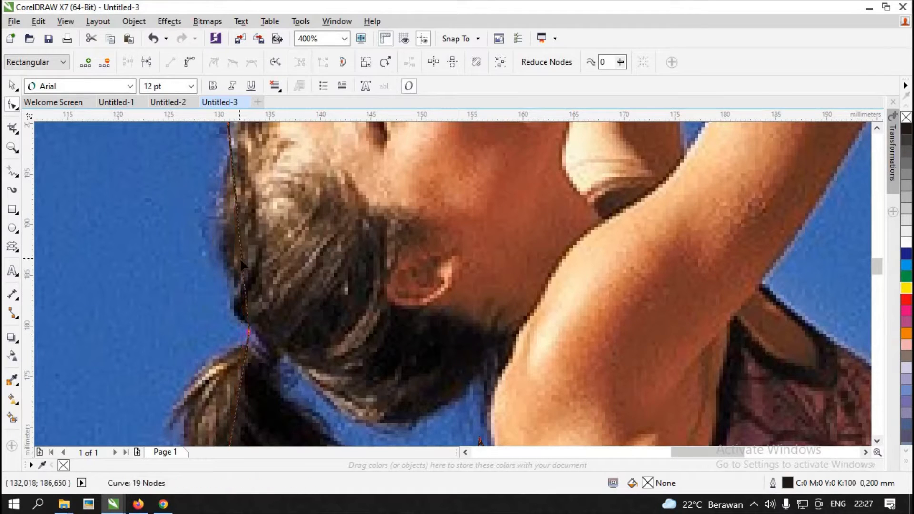
pyautogui.click(241, 257)
pyautogui.click(190, 63)
pyautogui.moveTo(239, 234); pyautogui.dragTo(221, 264)
# Move an outline node to the ponytail's lower end and bend the ponytail's outer side into a curve
pyautogui.scroll(-2, 223, 261)
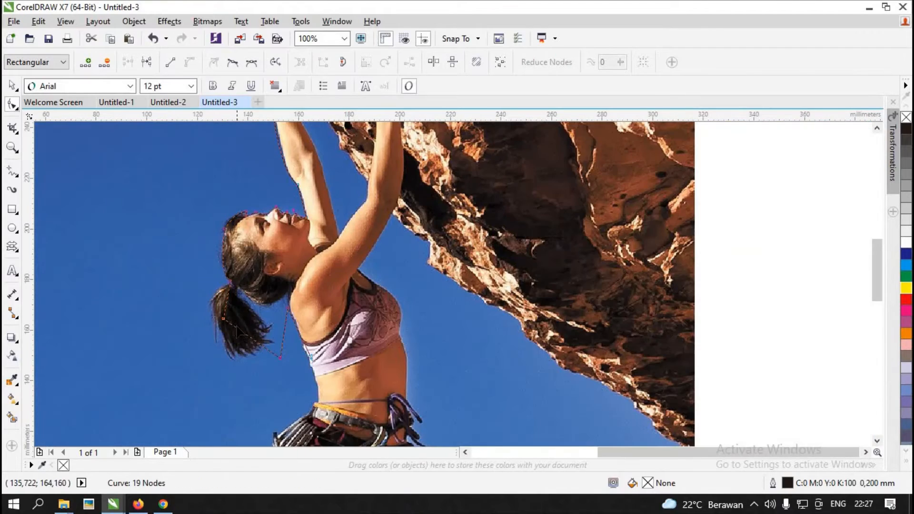
pyautogui.scroll(1, 236, 316)
pyautogui.moveTo(211, 311); pyautogui.dragTo(213, 362)
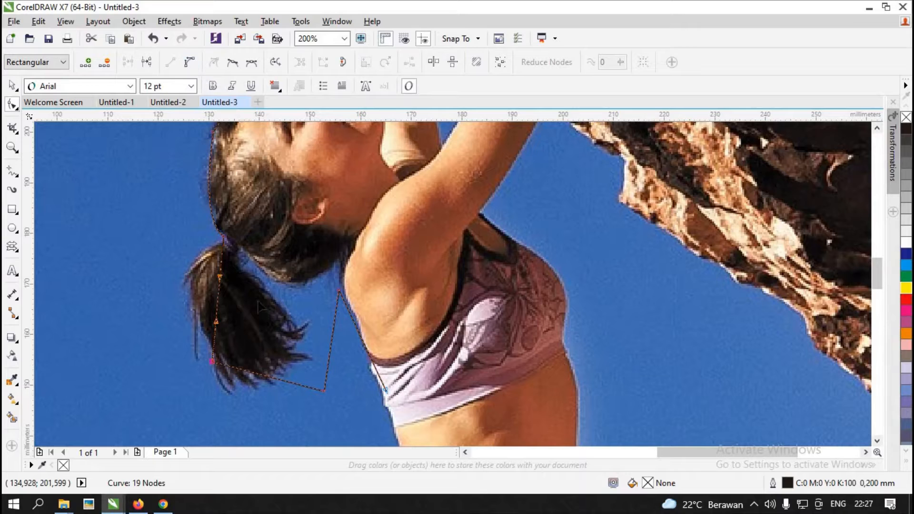
pyautogui.click(219, 291)
pyautogui.moveTo(218, 301); pyautogui.dragTo(191, 294)
# Move the corner beyond the ponytail in under the head, and add nodes along the ponytail's inner side
pyautogui.moveTo(323, 390); pyautogui.dragTo(265, 232)
pyautogui.doubleClick(315, 324)
pyautogui.scroll(3, 252, 266)
pyautogui.scroll(-2, 255, 270)
pyautogui.doubleClick(291, 262)
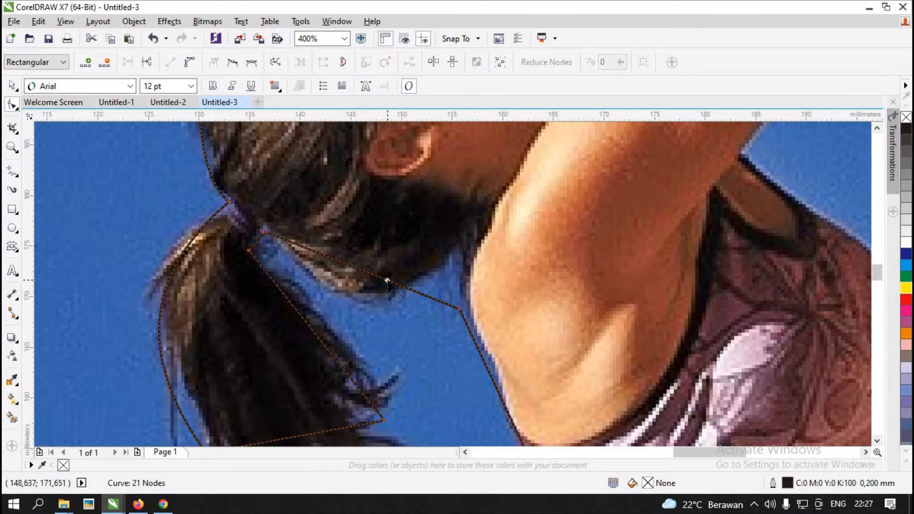
# Add an outline node at the nape beside the shoulder and curve the segment along the underside of the hair
pyautogui.doubleClick(389, 281)
pyautogui.moveTo(389, 281); pyautogui.dragTo(467, 225)
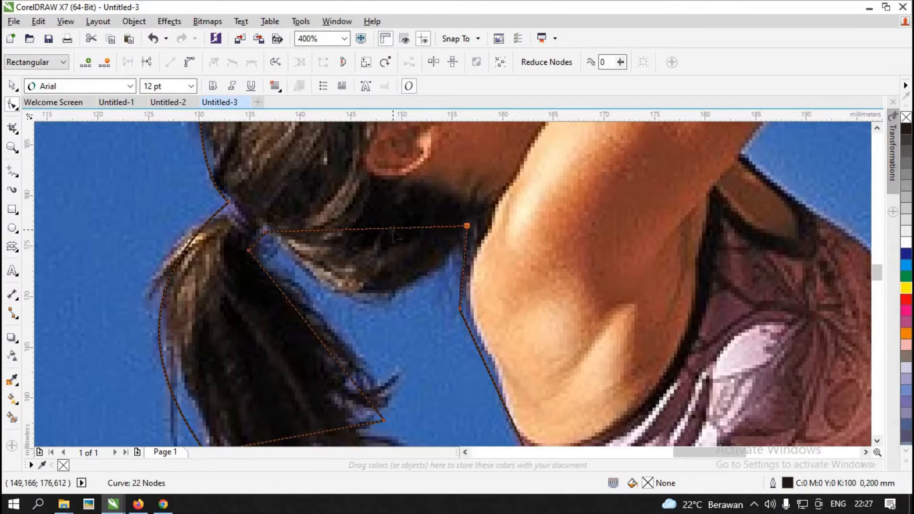
pyautogui.click(384, 229)
pyautogui.click(191, 62)
pyautogui.moveTo(356, 228); pyautogui.dragTo(368, 299)
pyautogui.scroll(-2, 368, 299)
pyautogui.scroll(2, 413, 342)
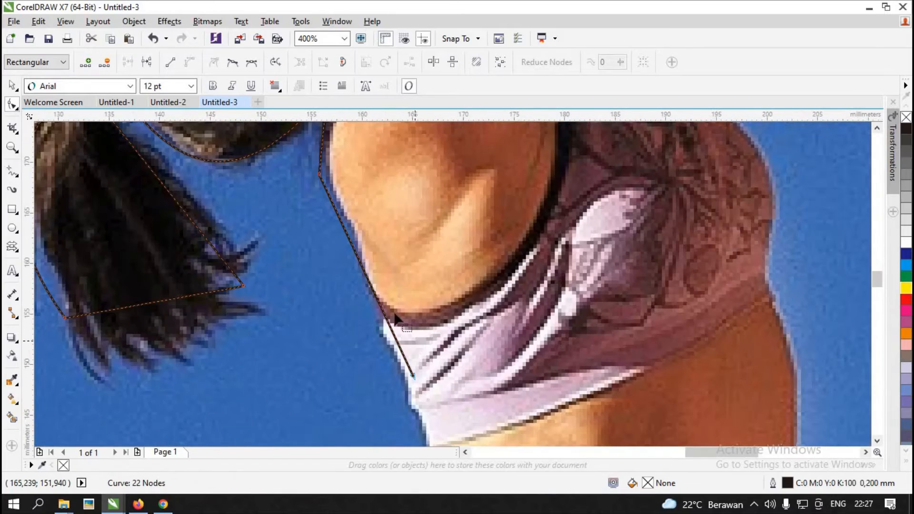
# Move the outline's shoulder corner closer to the skin, and add a node farther down and shift it onto the back's edge
pyautogui.scroll(-2, 360, 204)
pyautogui.scroll(1, 352, 189)
pyautogui.scroll(1, 351, 189)
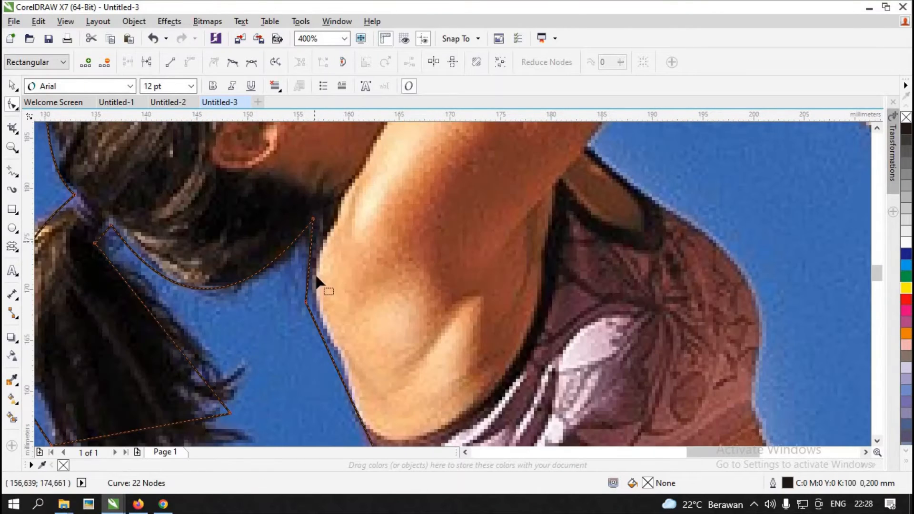
pyautogui.click(306, 302)
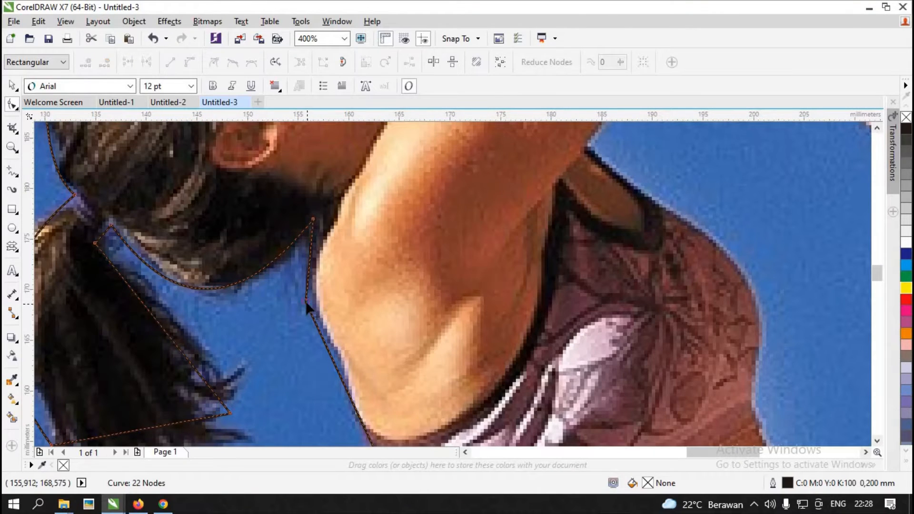
pyautogui.moveTo(306, 302); pyautogui.dragTo(315, 307)
pyautogui.scroll(-1, 314, 308)
pyautogui.scroll(2, 362, 397)
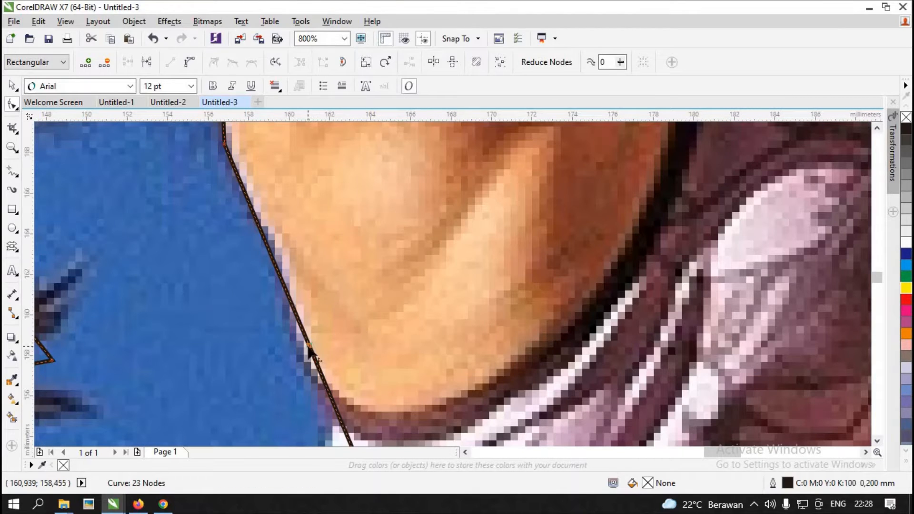
pyautogui.moveTo(310, 352); pyautogui.dragTo(298, 347)
pyautogui.scroll(-3, 296, 355)
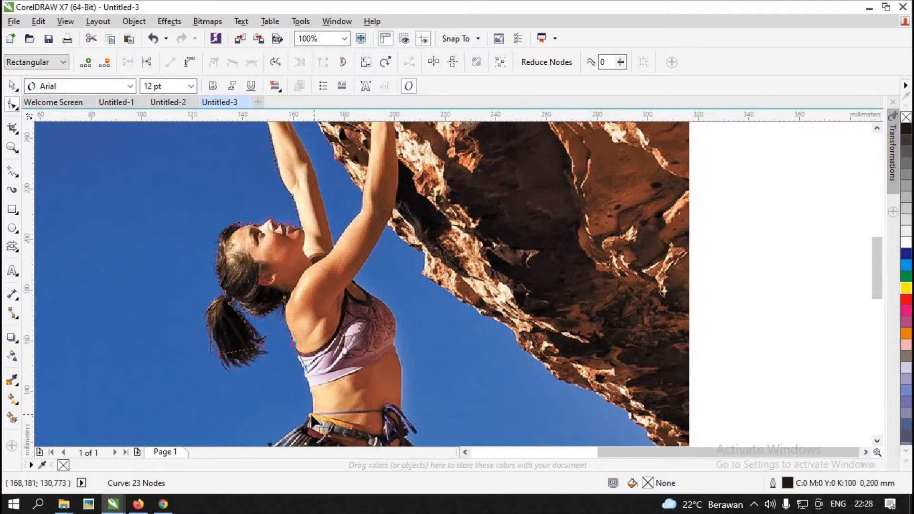
# Extend the outline from its end at the sports top down to the back of the harness belt
pyautogui.scroll(1, 312, 417)
pyautogui.click(13, 171)
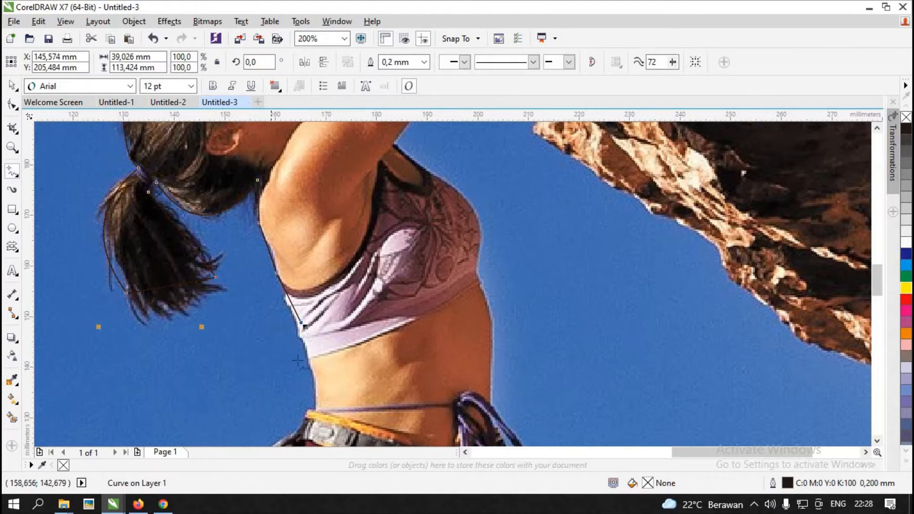
pyautogui.click(303, 324)
pyautogui.click(296, 434)
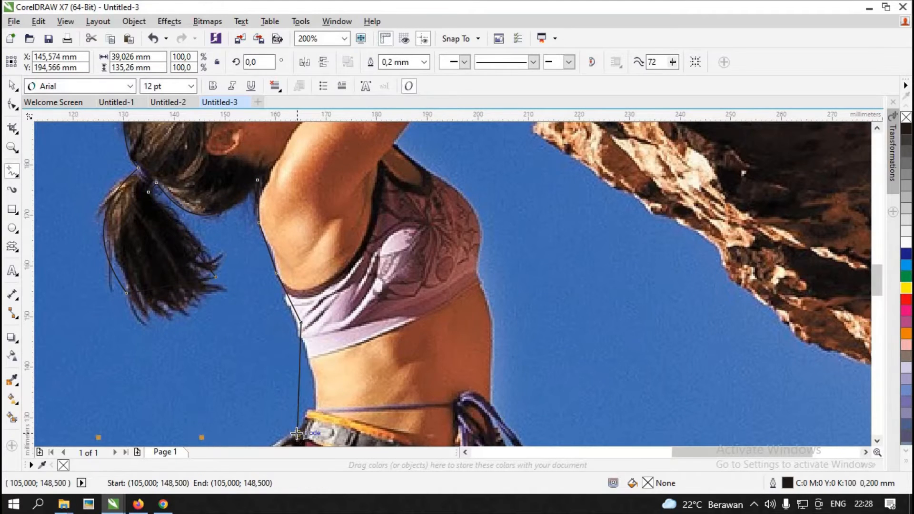
pyautogui.scroll(-1, 296, 433)
pyautogui.moveTo(877, 266); pyautogui.dragTo(877, 298)
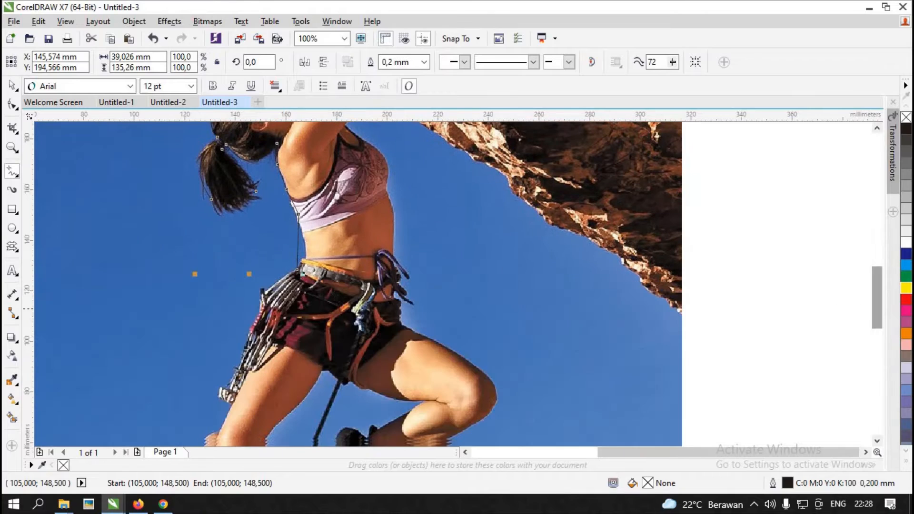
# Bend the outline segment between the sports top and the belt along the curve of the lower back
pyautogui.click(11, 148)
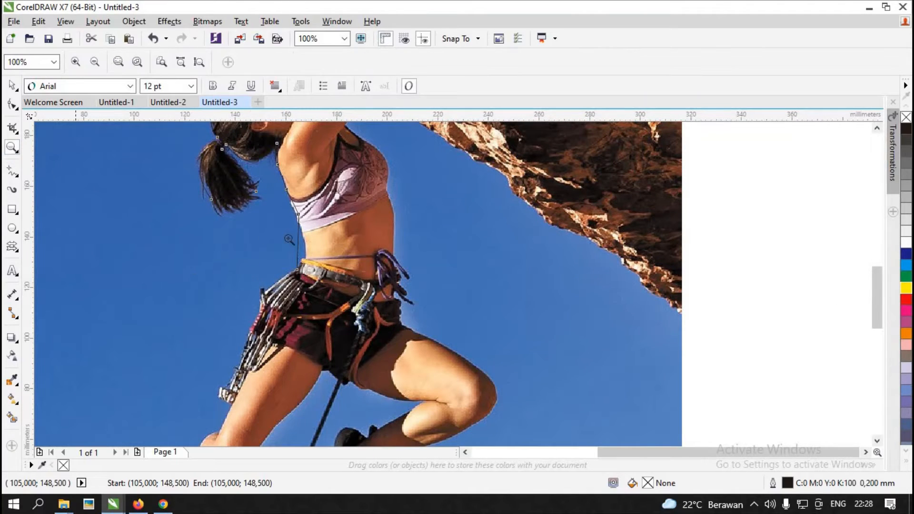
pyautogui.moveTo(280, 213); pyautogui.dragTo(365, 289)
pyautogui.click(12, 104)
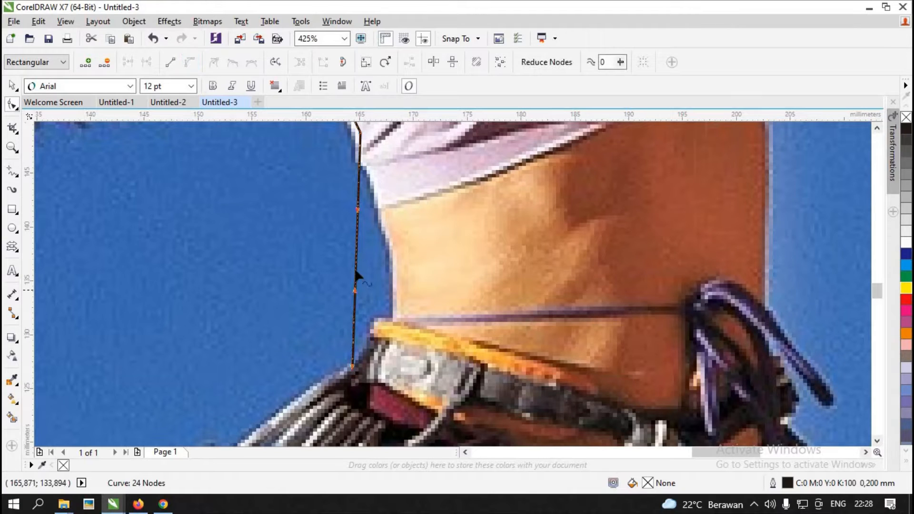
pyautogui.moveTo(356, 270); pyautogui.dragTo(394, 294)
pyautogui.scroll(-5, 379, 173)
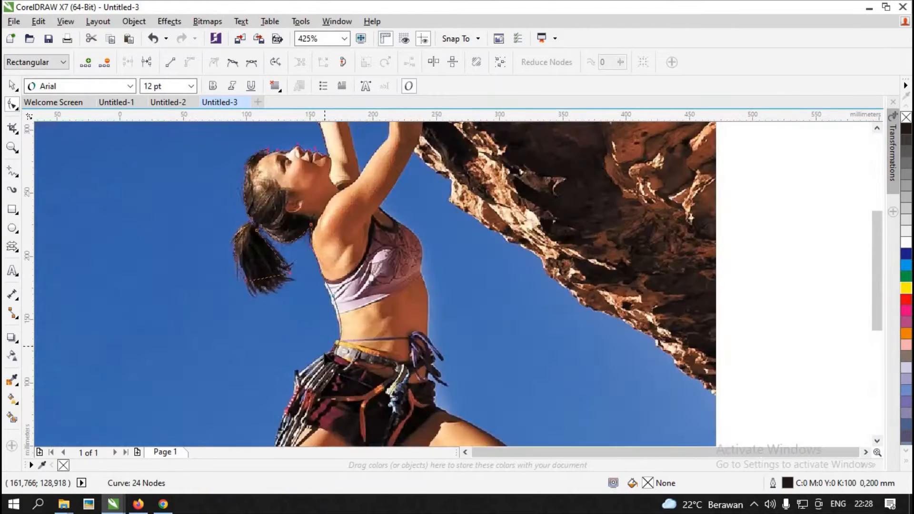
pyautogui.scroll(3, 429, 218)
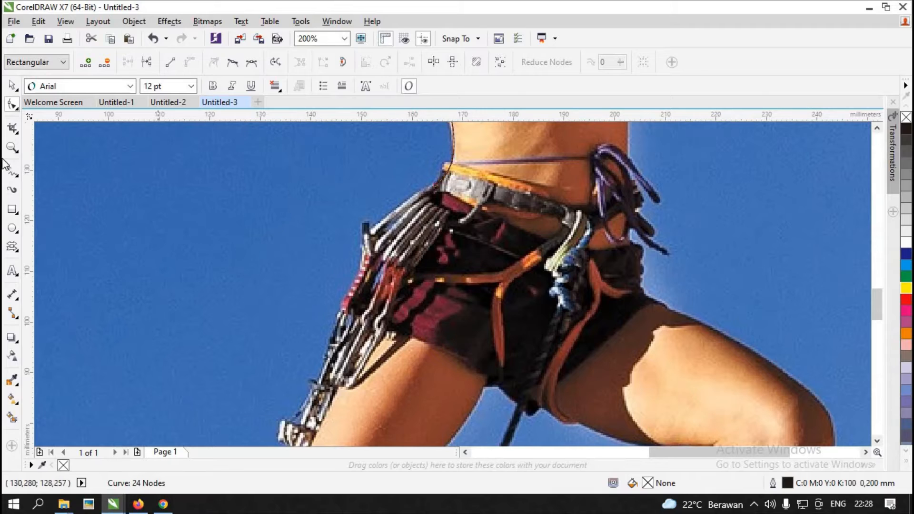
pyautogui.click(12, 171)
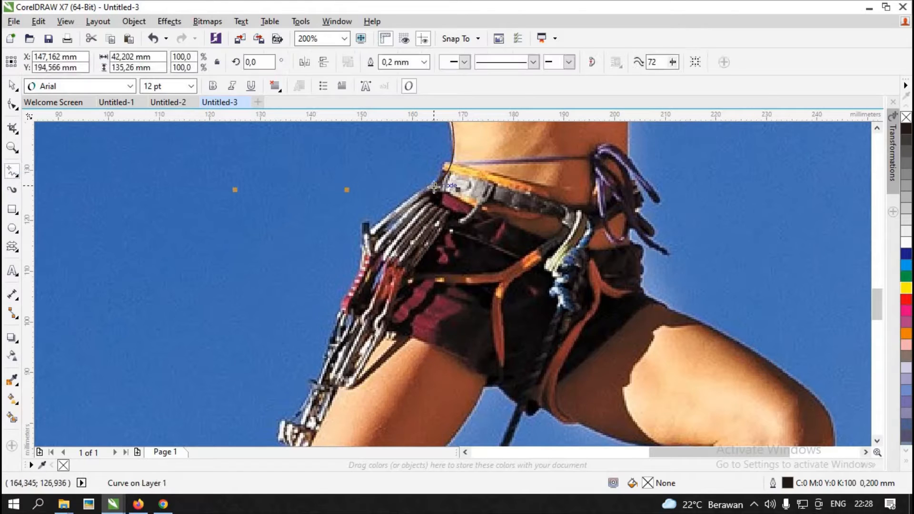
pyautogui.moveTo(433, 189); pyautogui.dragTo(381, 220)
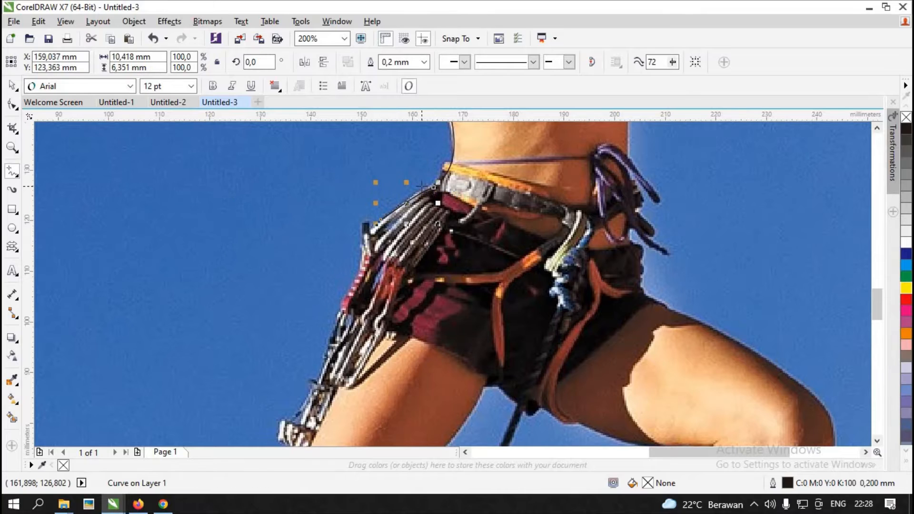
pyautogui.hotkey('ctrl', 'z')
pyautogui.hotkey('ctrl', 'z')
# Extend the outline from the belt outside the hanging climbing gear to beside its lower end
pyautogui.click(434, 189)
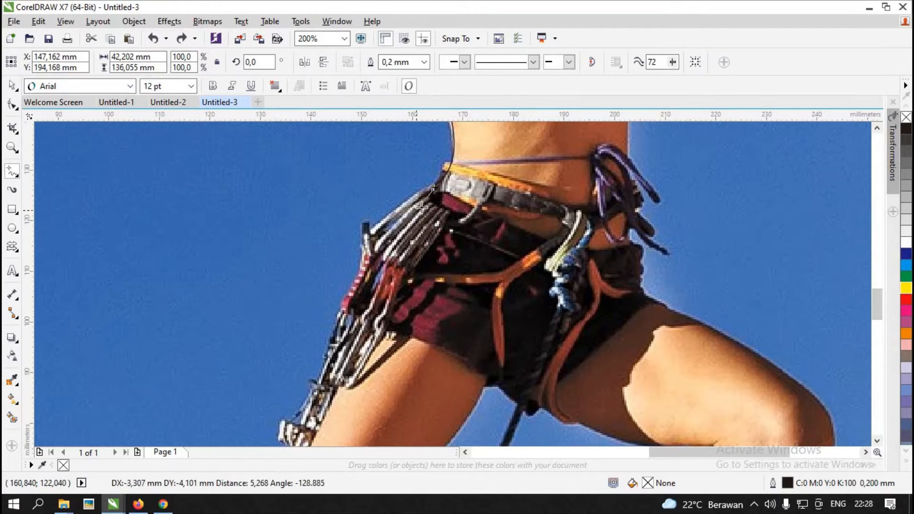
pyautogui.click(323, 300)
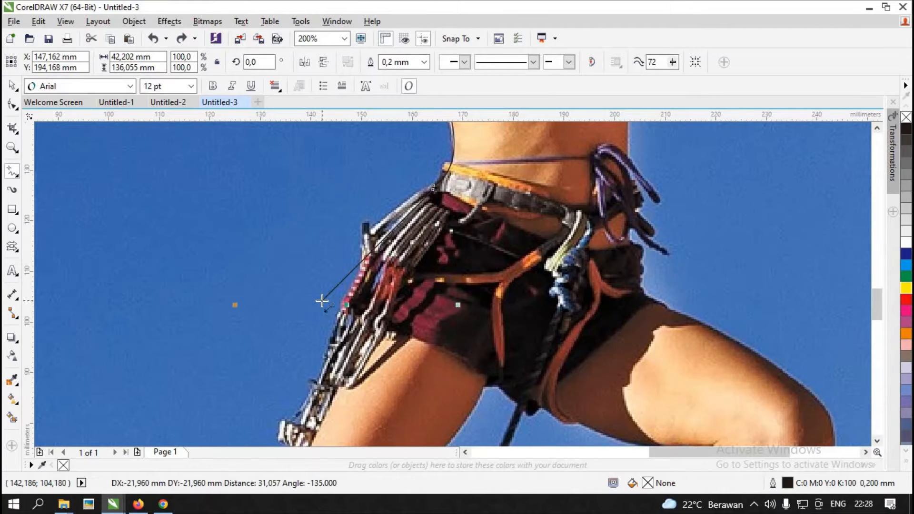
pyautogui.click(261, 439)
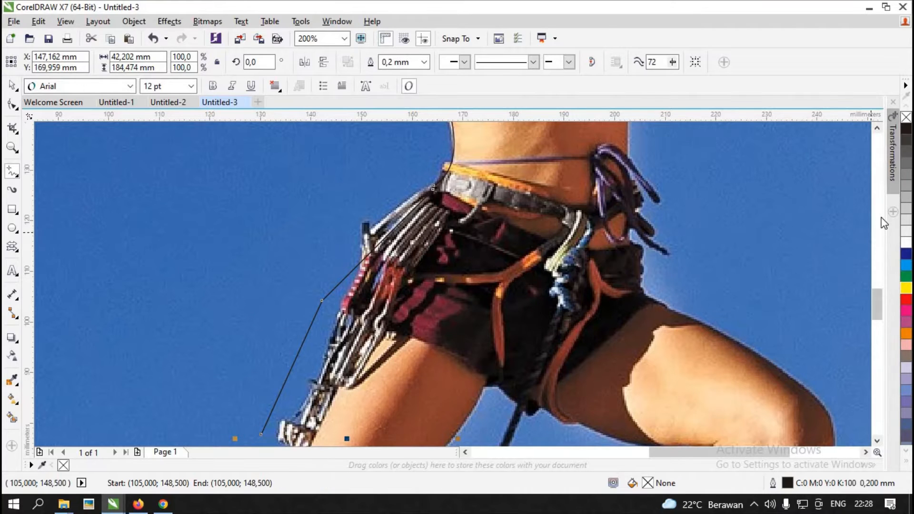
# Continue the outline from the gear's lower end to the knee, the top of the red shoe and the shoe's outer side
pyautogui.moveTo(880, 307); pyautogui.dragTo(881, 322)
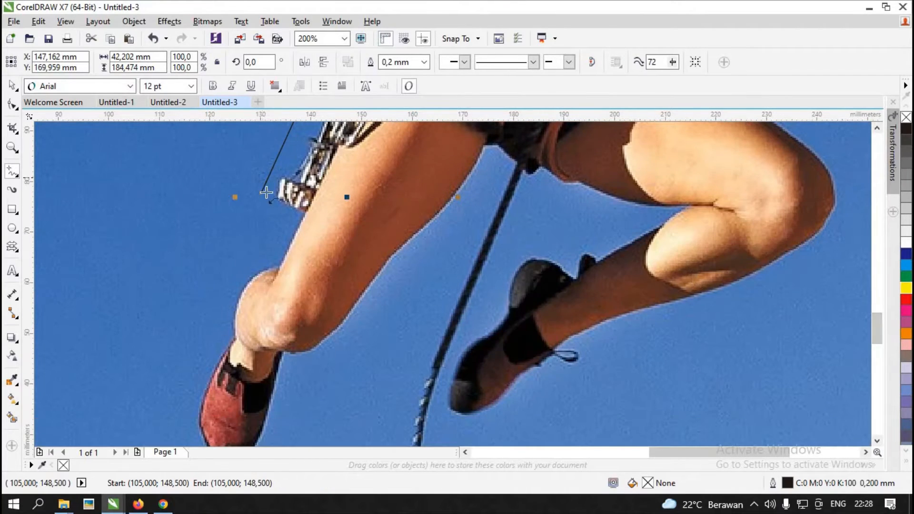
pyautogui.click(276, 268)
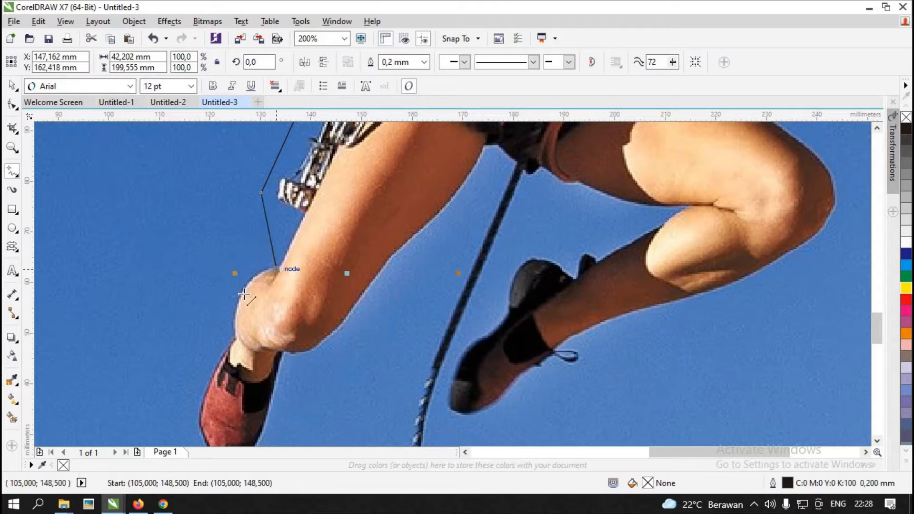
pyautogui.click(229, 337)
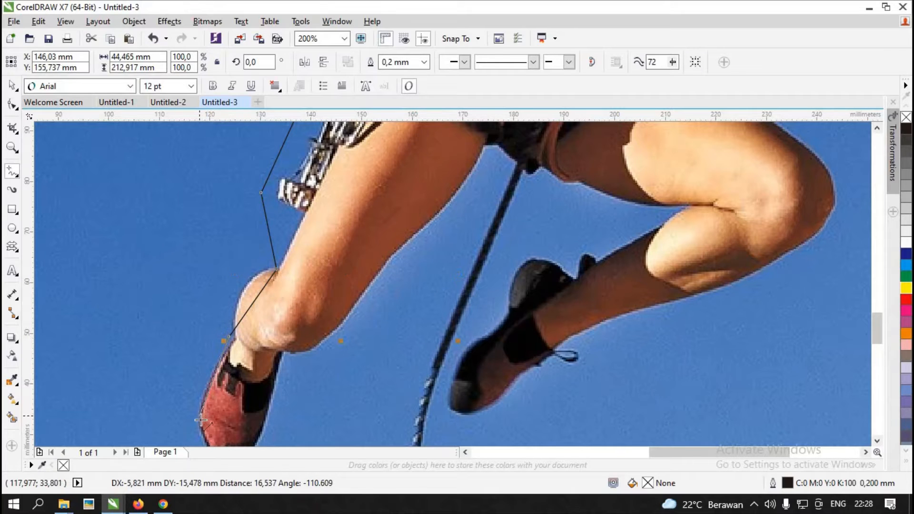
pyautogui.click(201, 420)
# Curve the outline segments around the bent knee and along the red shoe's outer side
pyautogui.click(12, 104)
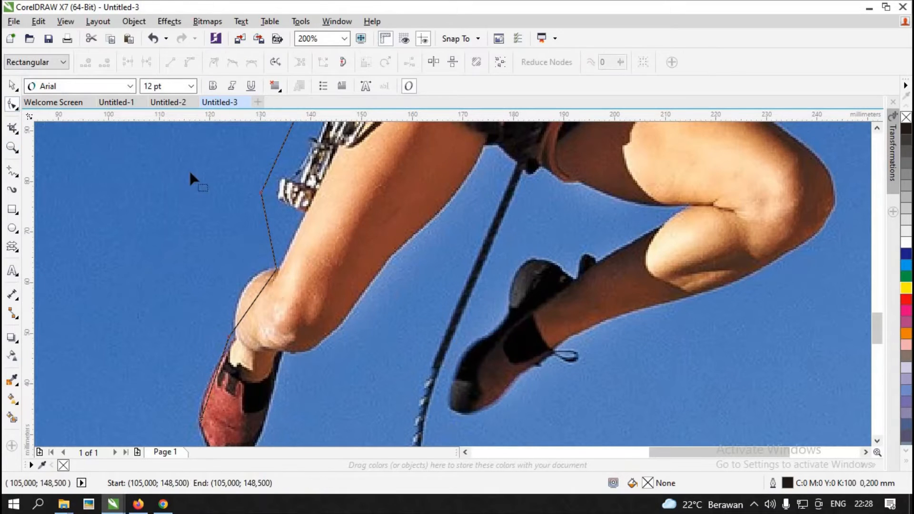
pyautogui.click(251, 305)
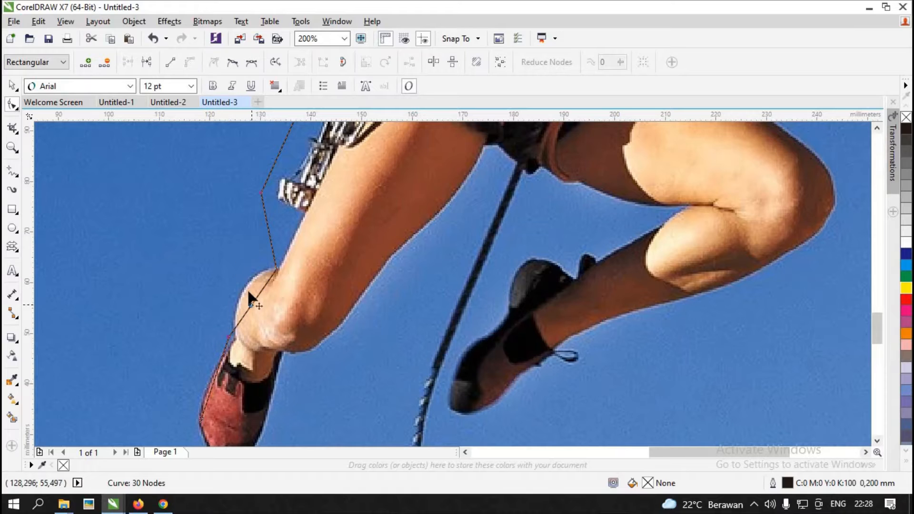
pyautogui.moveTo(251, 302); pyautogui.dragTo(233, 244)
pyautogui.scroll(2, 248, 349)
pyautogui.scroll(-2, 233, 245)
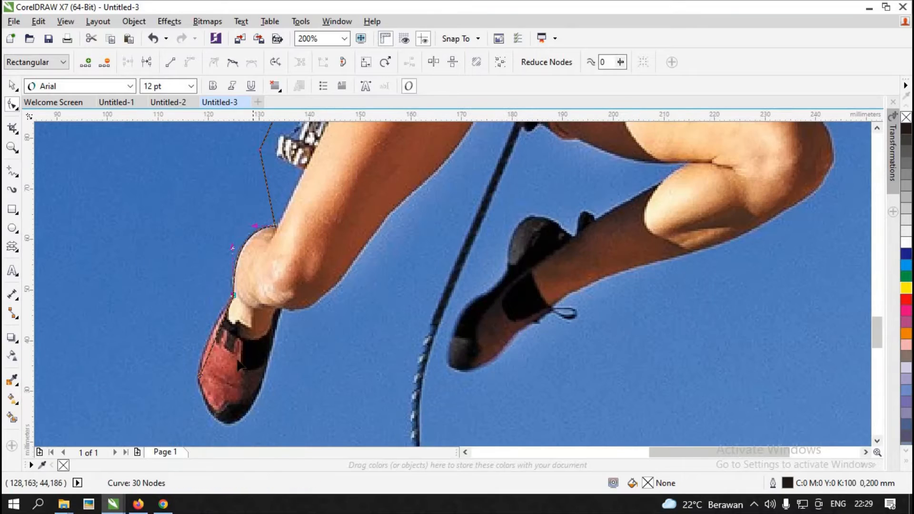
pyautogui.click(217, 337)
pyautogui.moveTo(218, 330); pyautogui.dragTo(211, 334)
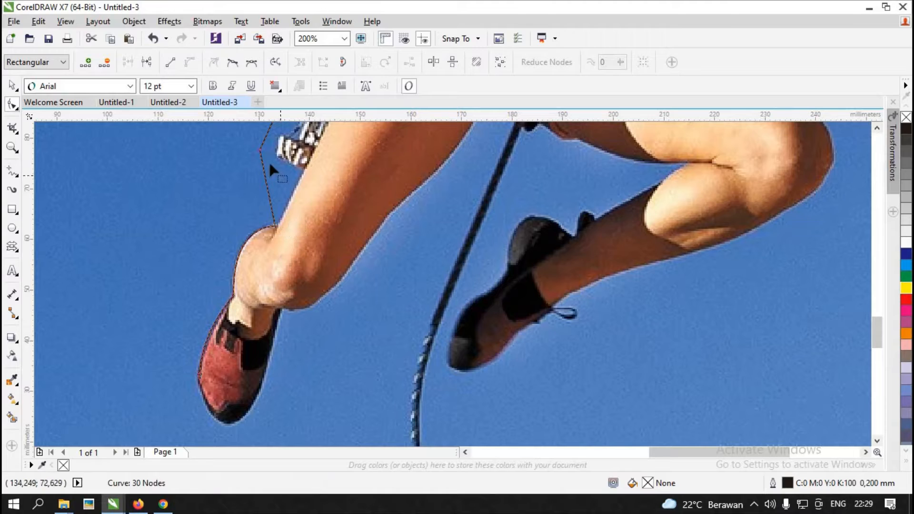
# Move the outline corner onto the hanging gear's lower end and add a node there
pyautogui.moveTo(289, 179); pyautogui.dragTo(277, 156)
pyautogui.doubleClick(304, 144)
pyautogui.scroll(-3, 324, 137)
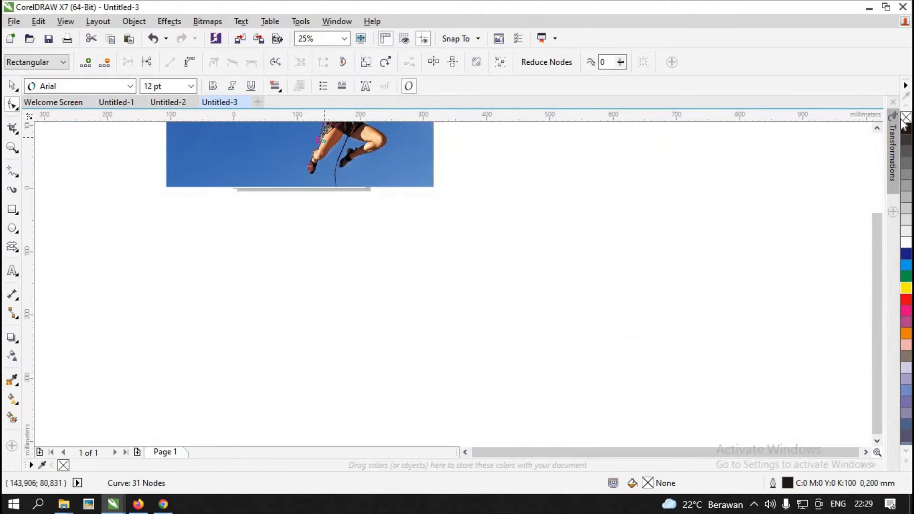
# Pull the upper corner beside the climbing gear in to the gear's edge and add nodes to fit its contour
pyautogui.scroll(3, 879, 126)
pyautogui.scroll(2, 332, 229)
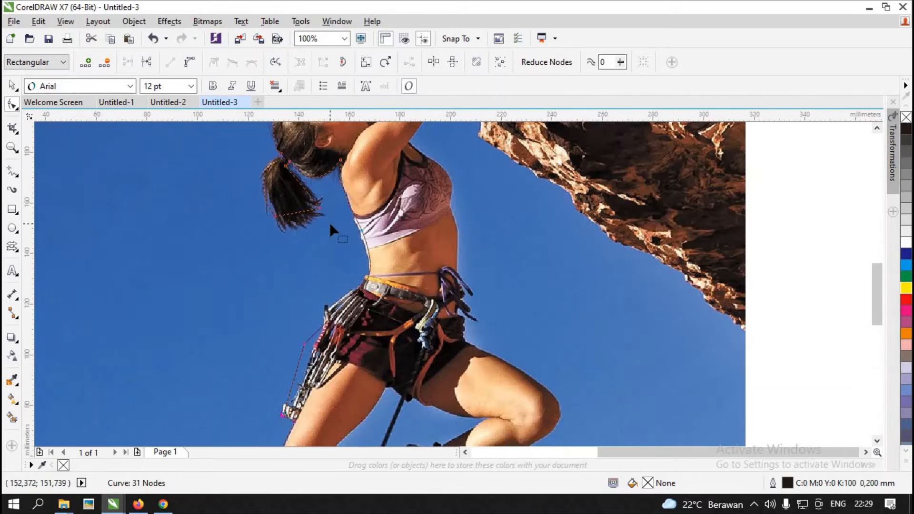
pyautogui.moveTo(304, 344); pyautogui.dragTo(333, 307)
pyautogui.click(331, 335)
pyautogui.doubleClick(331, 329)
pyautogui.click(340, 298)
pyautogui.doubleClick(336, 297)
# Extend the outline from the red shoe's side to its toe, up to the ankle and along the thigh's underside
pyautogui.scroll(-3, 333, 307)
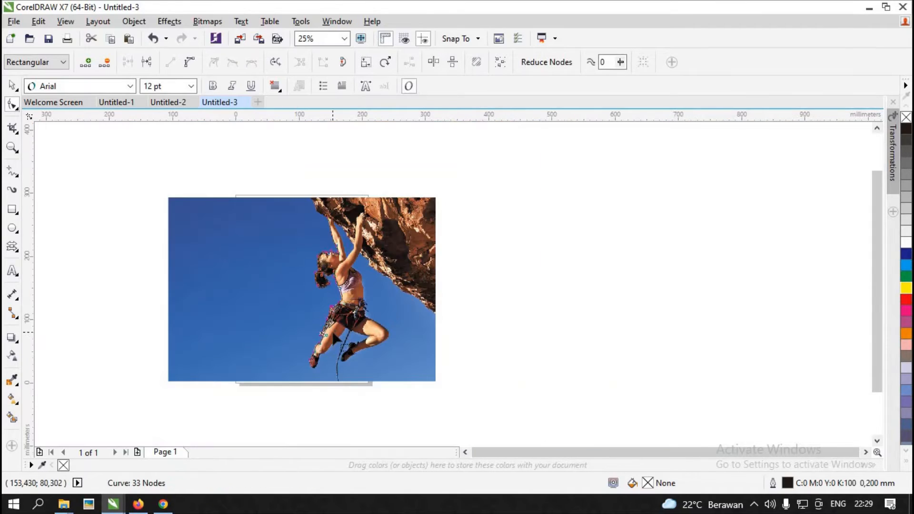
pyautogui.scroll(3, 346, 390)
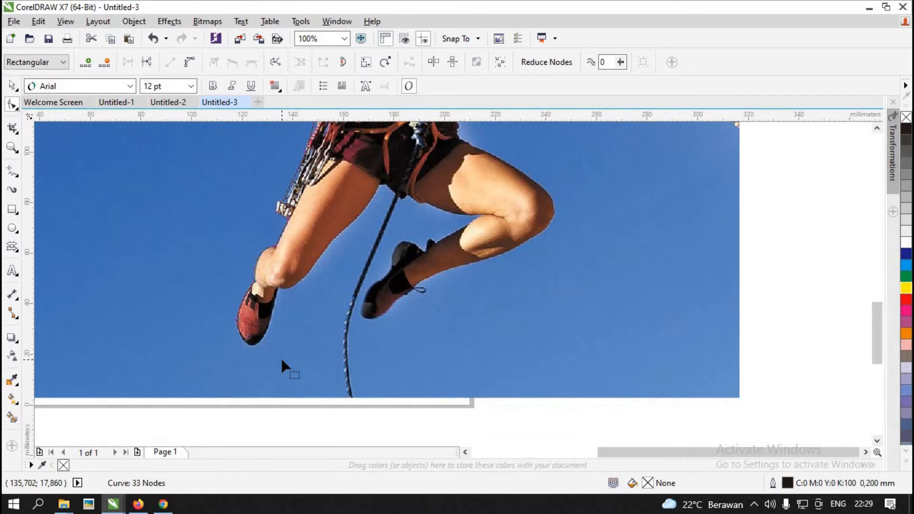
pyautogui.scroll(-3, 281, 357)
pyautogui.click(12, 147)
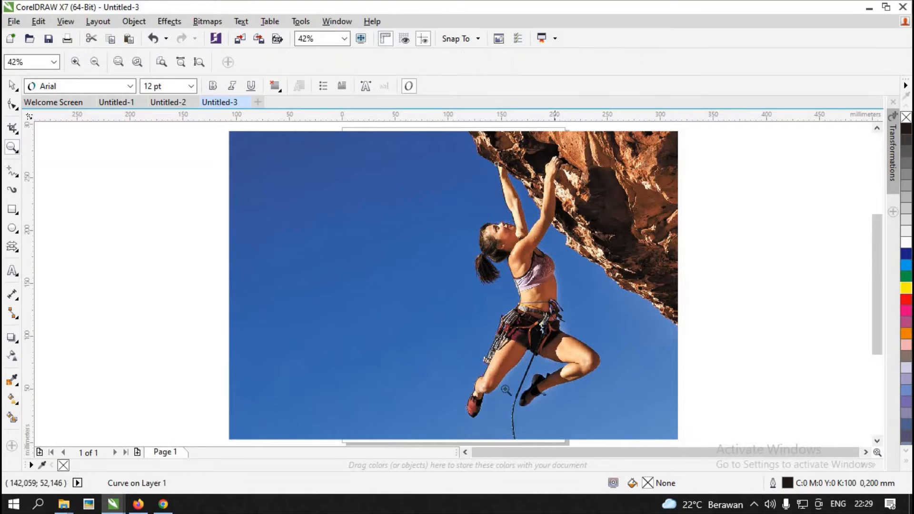
pyautogui.scroll(4, 450, 398)
pyautogui.scroll(-4, 447, 404)
pyautogui.moveTo(517, 433); pyautogui.dragTo(517, 433)
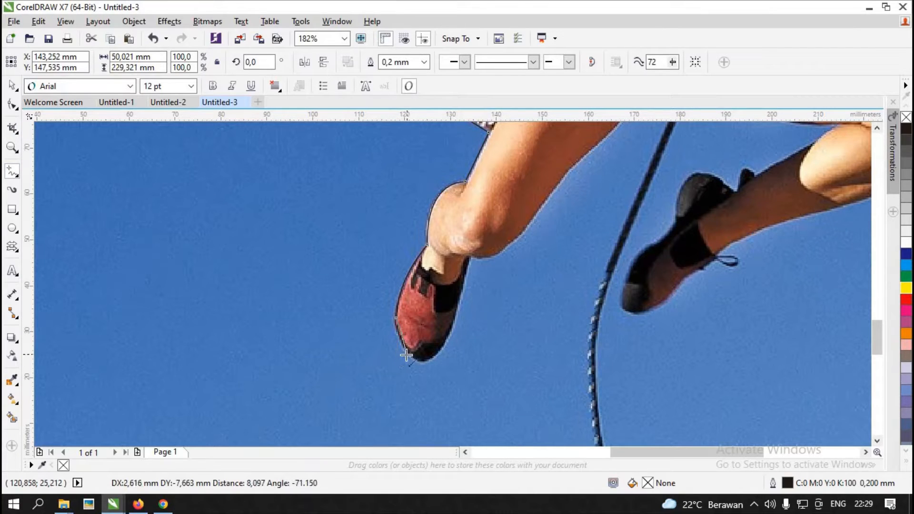
pyautogui.doubleClick(407, 355)
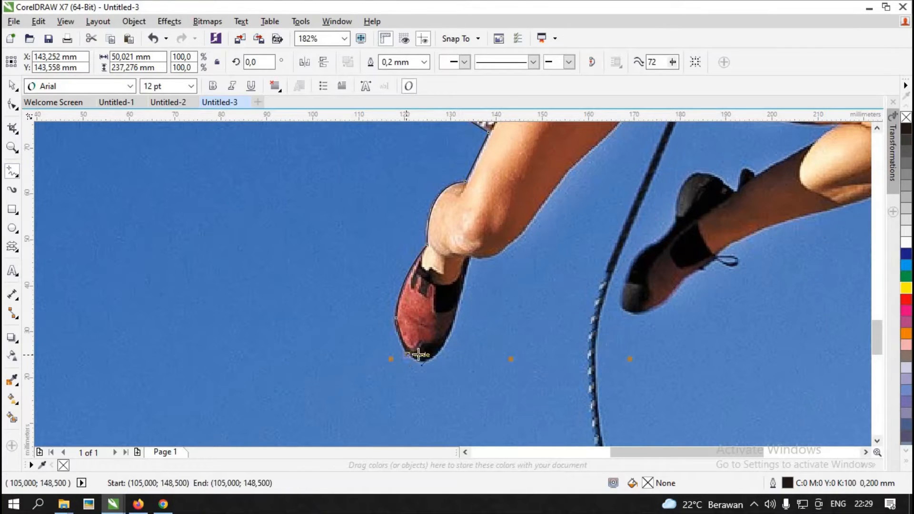
pyautogui.click(471, 260)
pyautogui.click(619, 133)
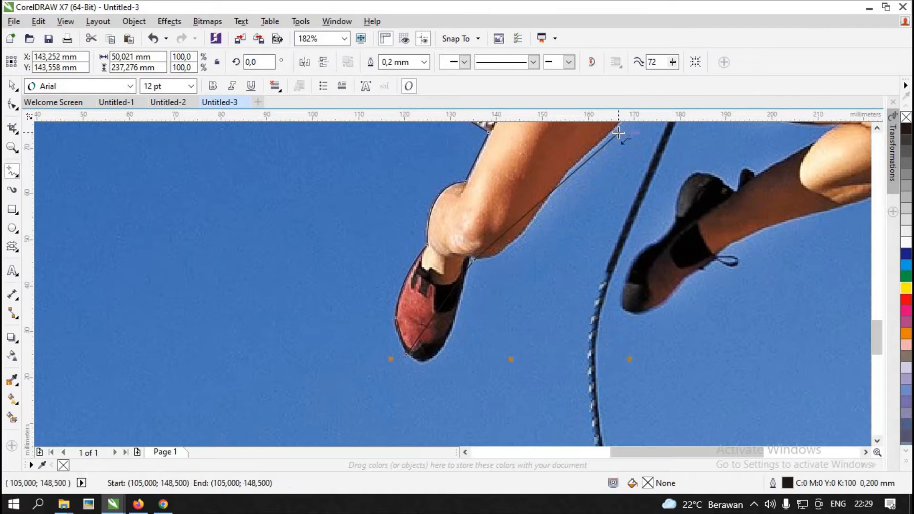
# Convert the segment between the red shoe's toe and the ankle to a curve and bend it along the shoe's edge
pyautogui.click(17, 106)
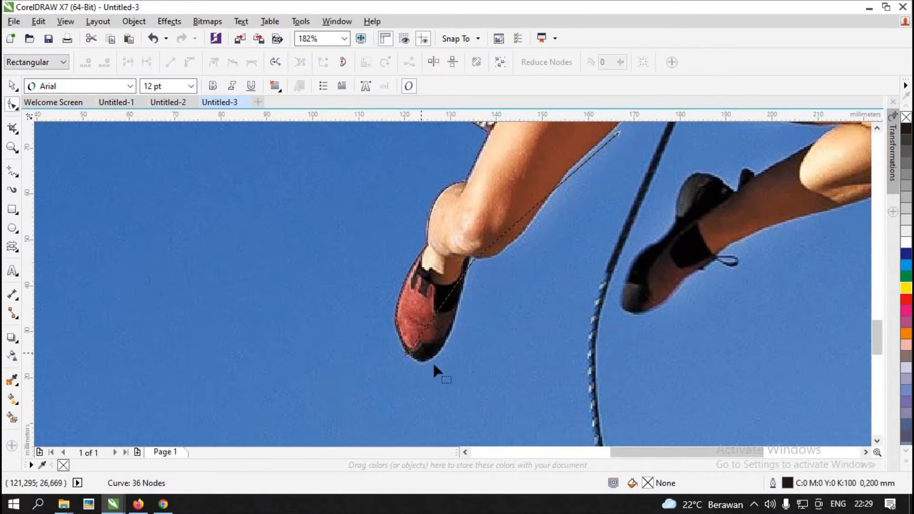
pyautogui.click(424, 332)
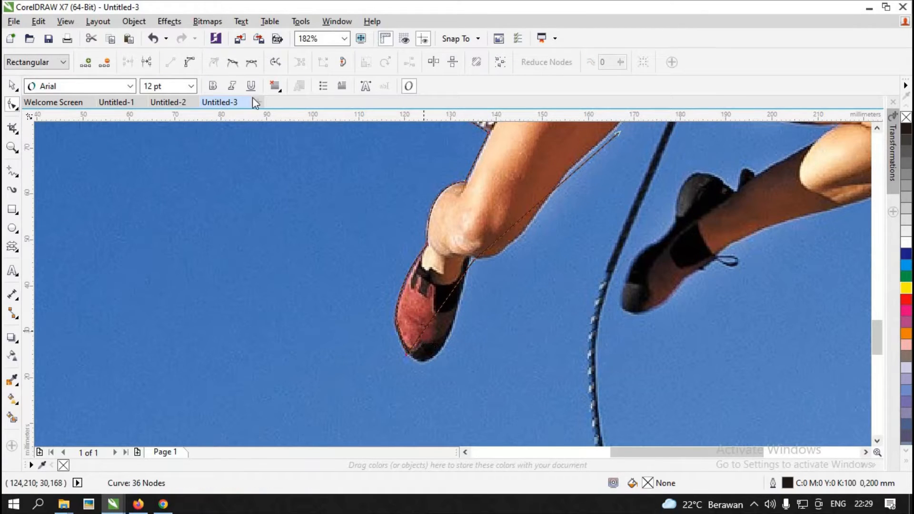
pyautogui.click(193, 62)
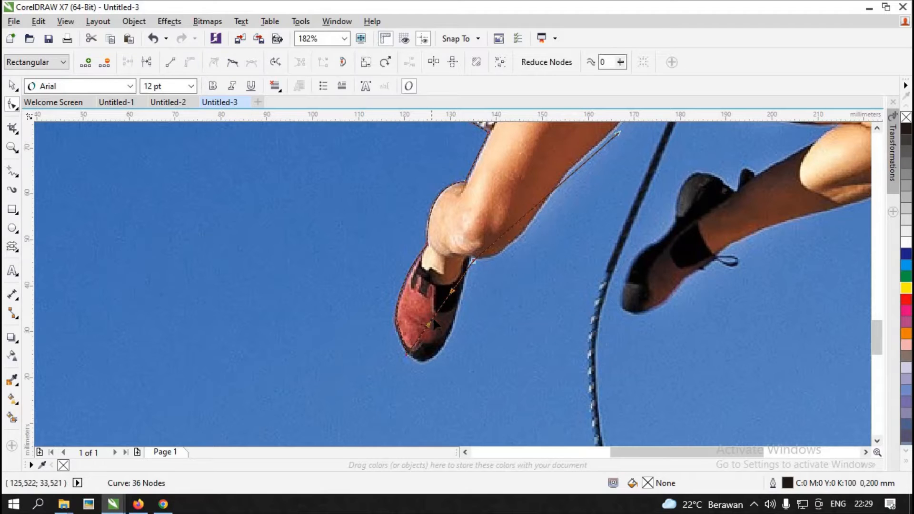
pyautogui.moveTo(435, 325); pyautogui.dragTo(438, 352)
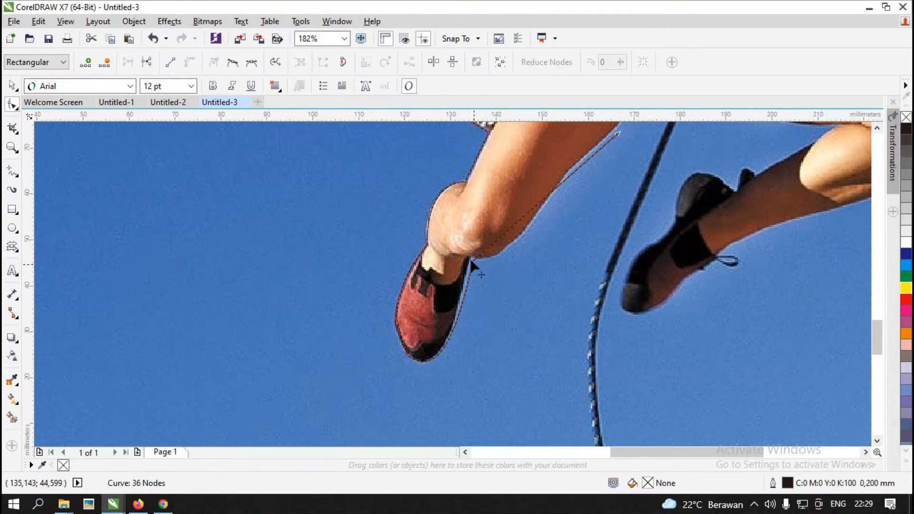
# Adjust the outline at the red shoe's ankle and convert the segment beneath the knee to a curve bent along the knee
pyautogui.scroll(4, 474, 261)
pyautogui.moveTo(466, 269); pyautogui.dragTo(456, 252)
pyautogui.scroll(-4, 469, 260)
pyautogui.click(510, 222)
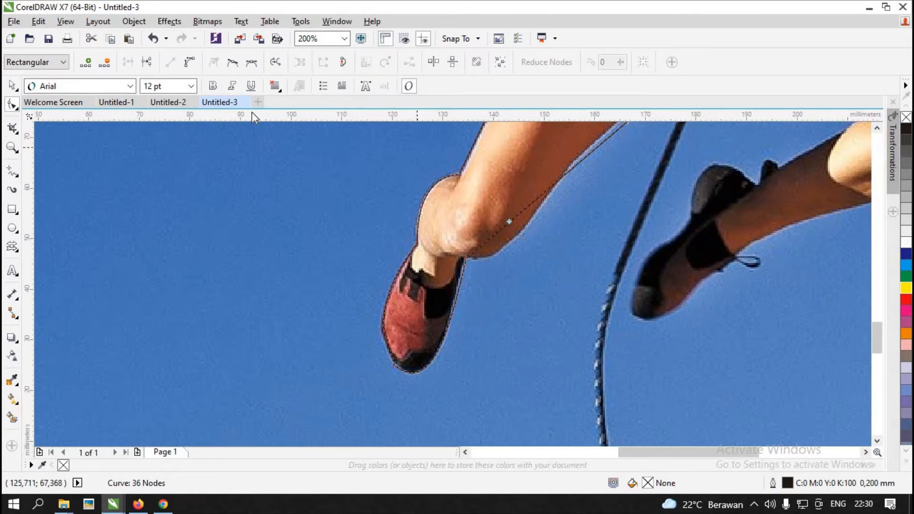
pyautogui.click(189, 62)
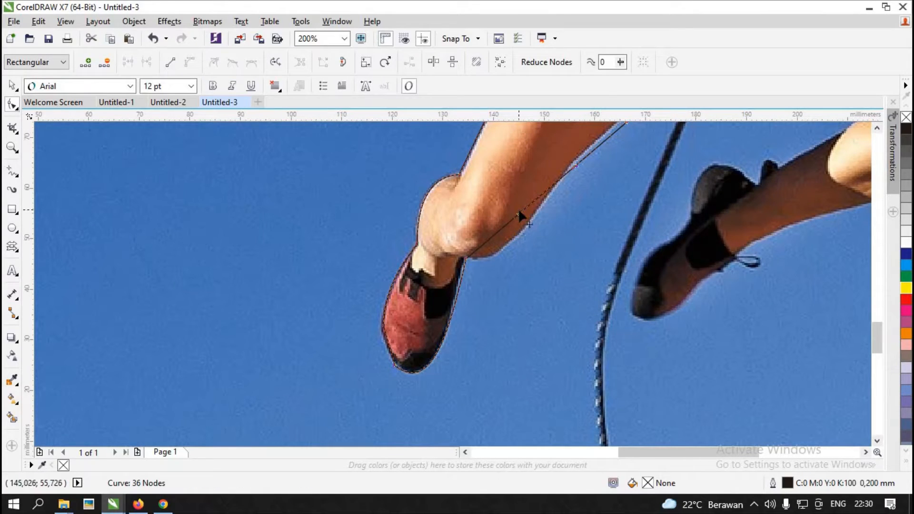
pyautogui.moveTo(519, 214); pyautogui.dragTo(512, 268)
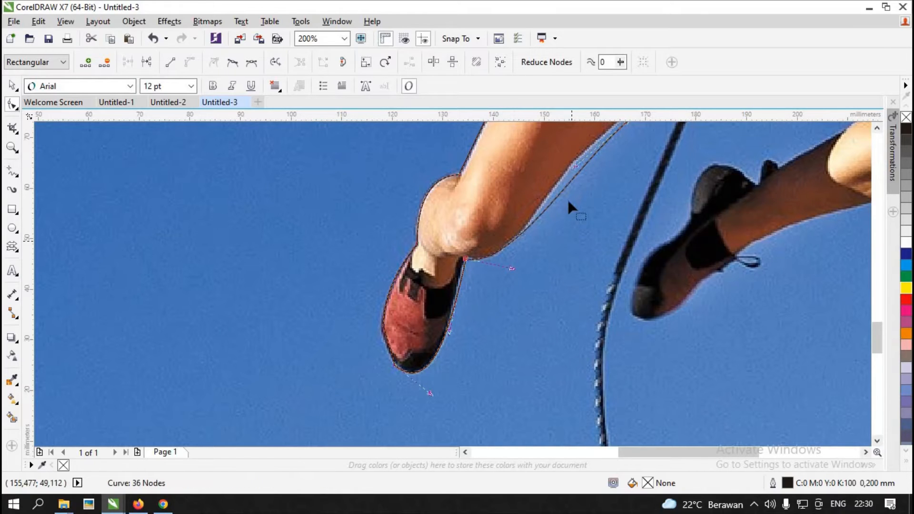
# Add a node on the thigh's underside, pull it in to the skin edge and refine the curve under the knee
pyautogui.doubleClick(577, 168)
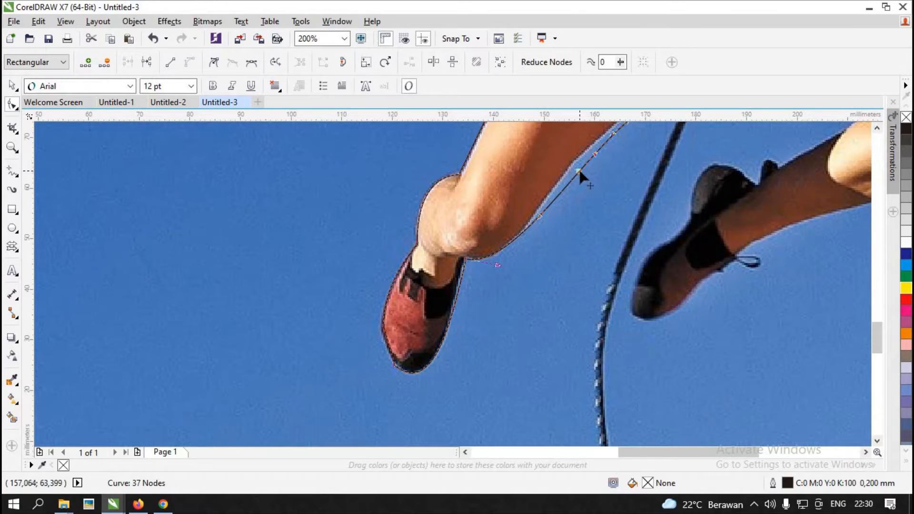
pyautogui.moveTo(579, 170); pyautogui.dragTo(569, 165)
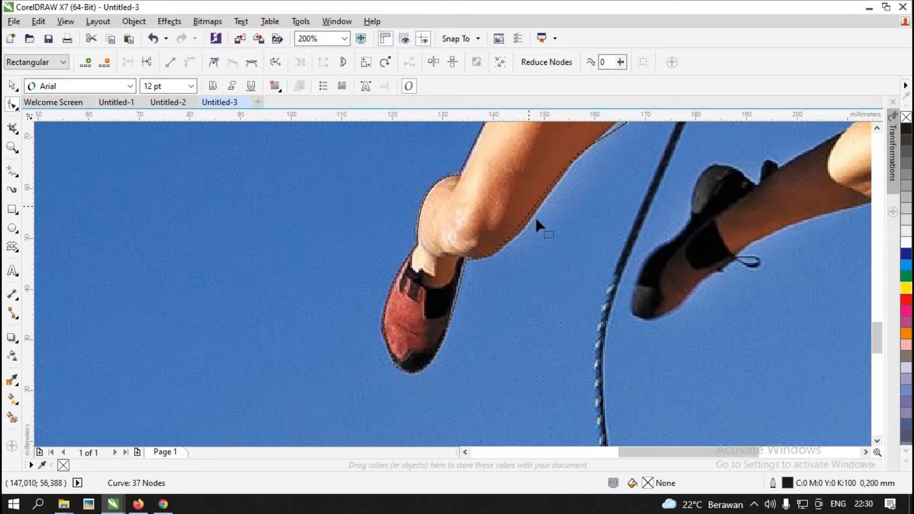
pyautogui.click(538, 252)
pyautogui.click(522, 226)
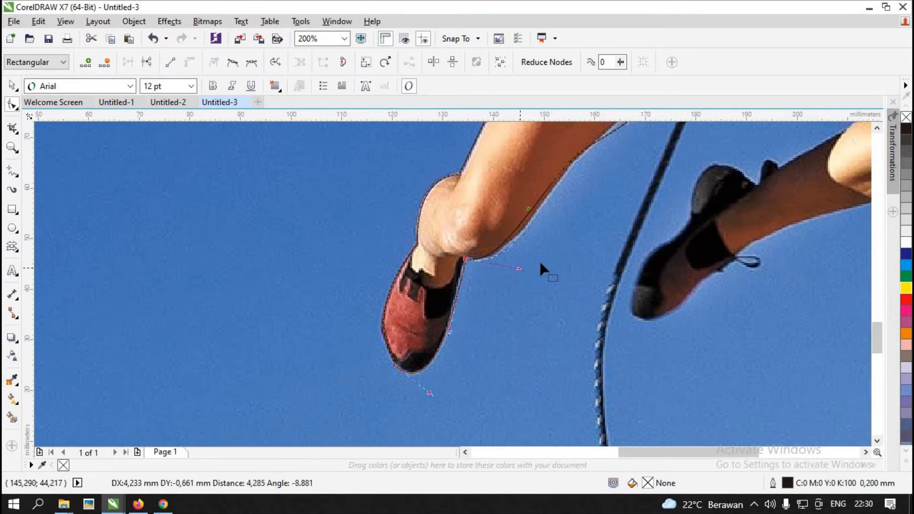
# Extend the outline from the thigh to the crotch, along the other thigh to the knee fold, and back around the black shoe's heel
pyautogui.scroll(-1, 618, 238)
pyautogui.moveTo(879, 329); pyautogui.dragTo(874, 310)
pyautogui.scroll(1, 776, 265)
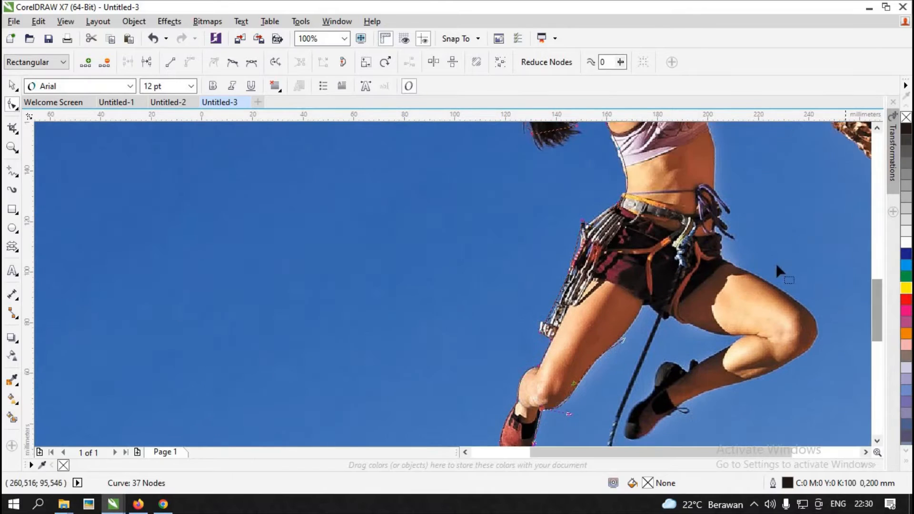
pyautogui.scroll(1, 707, 365)
pyautogui.click(11, 172)
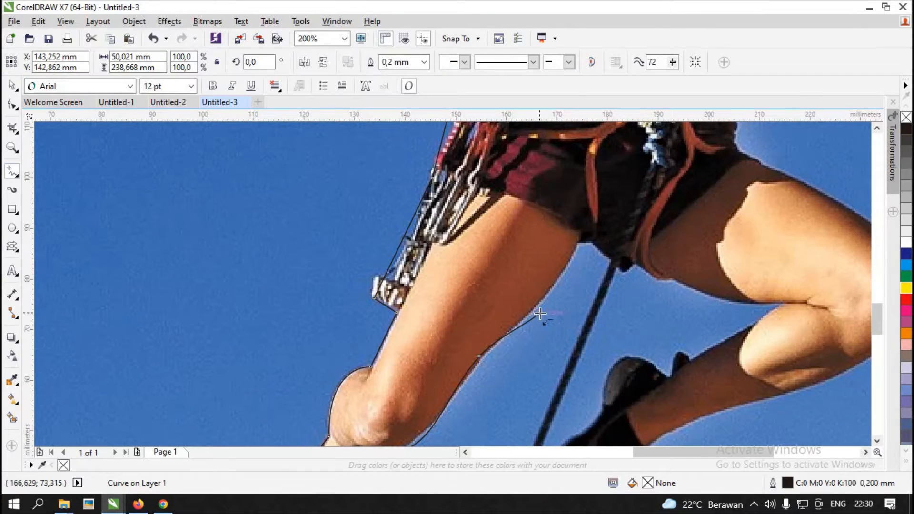
pyautogui.click(606, 269)
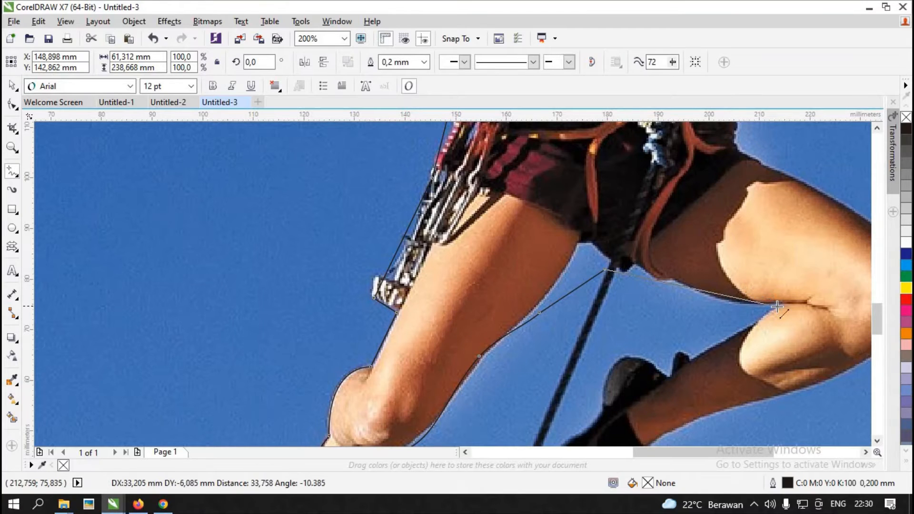
pyautogui.click(778, 306)
pyautogui.click(693, 361)
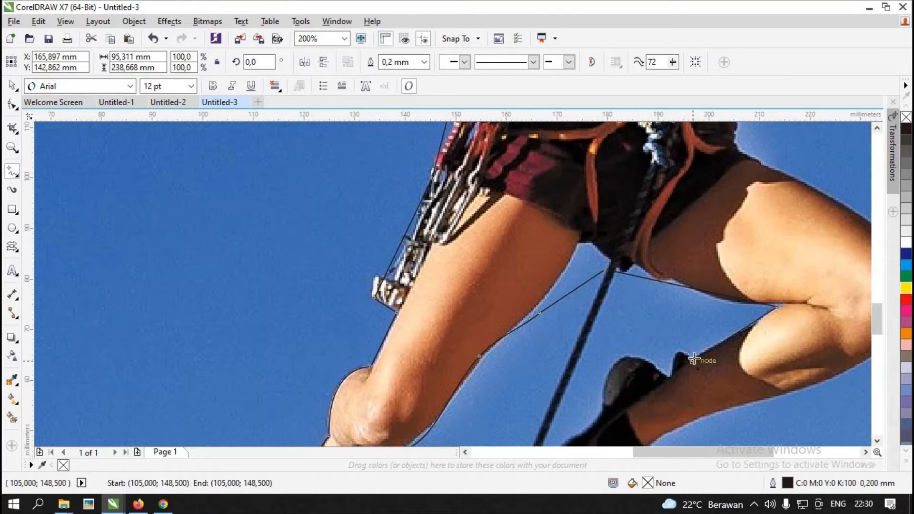
pyautogui.click(668, 375)
pyautogui.click(630, 345)
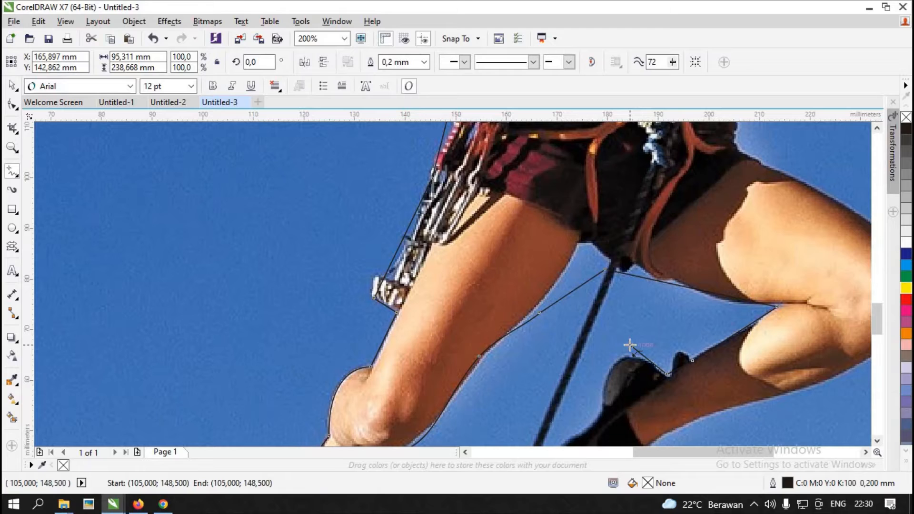
pyautogui.click(592, 418)
# Move the crotch node up to where the thigh meets the shorts and delete the extra node on the inner thigh
pyautogui.click(12, 104)
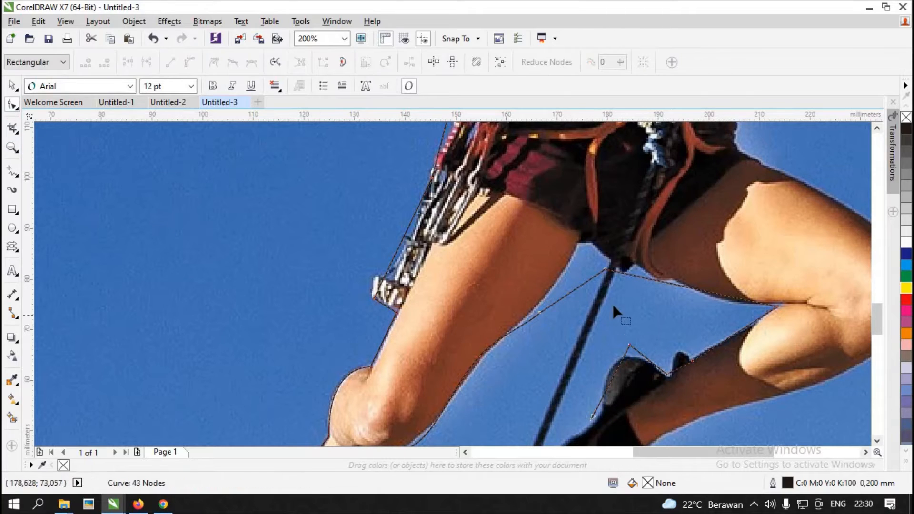
pyautogui.moveTo(602, 268); pyautogui.dragTo(579, 245)
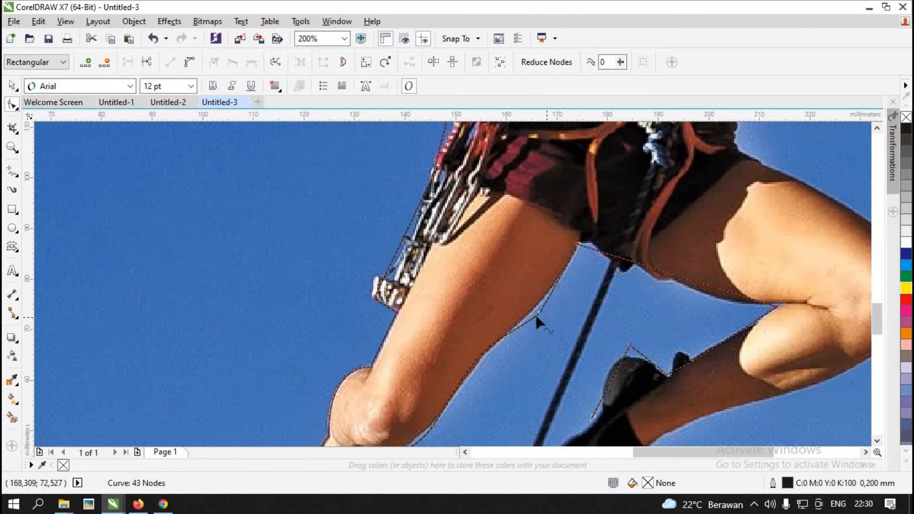
pyautogui.doubleClick(537, 313)
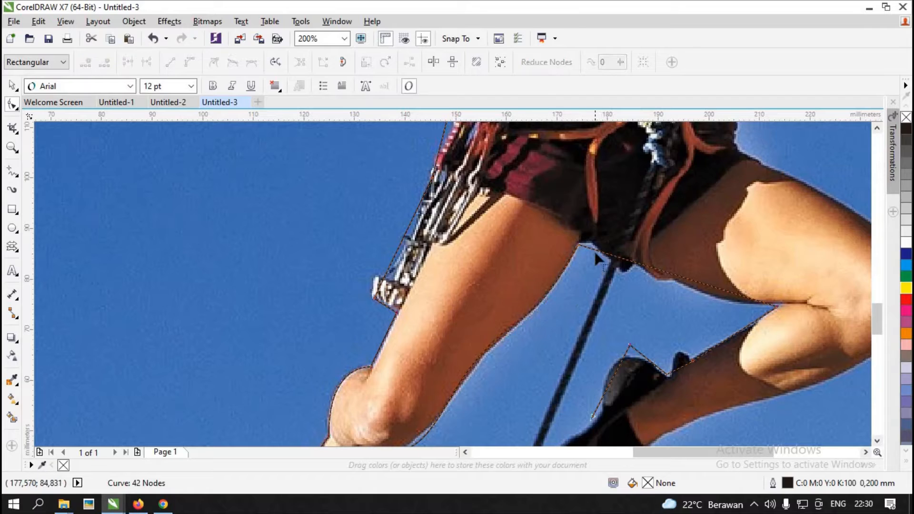
# Add nodes along the bottom of the shorts and pull the middle one down around the rope's attachment point
pyautogui.moveTo(593, 250)
pyautogui.mouseDown()
pyautogui.moveTo(601, 240)
pyautogui.moveTo(602, 248)
pyautogui.mouseUp()
pyautogui.doubleClick(643, 262)
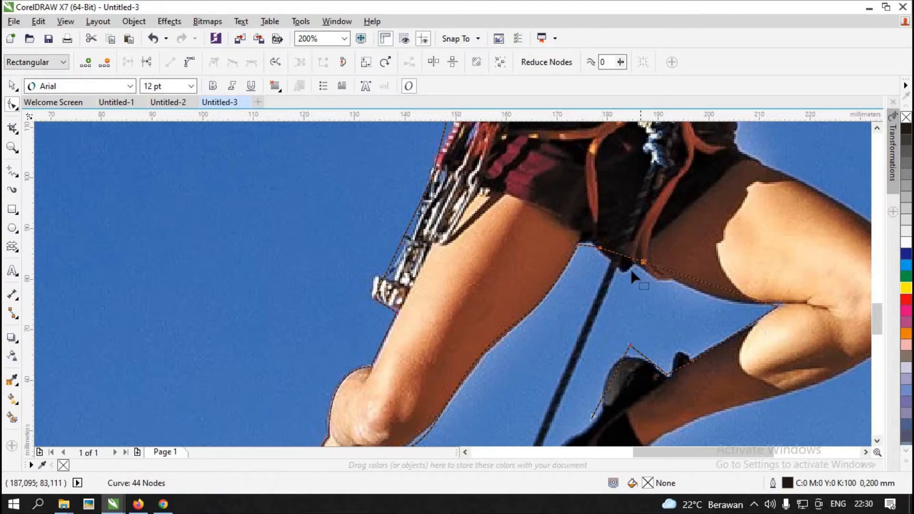
pyautogui.doubleClick(637, 260)
pyautogui.moveTo(637, 259); pyautogui.dragTo(624, 274)
# Add a node under the bent thigh, move it to the harness strap's edge, and curve the adjoining segment along the thigh
pyautogui.doubleClick(680, 280)
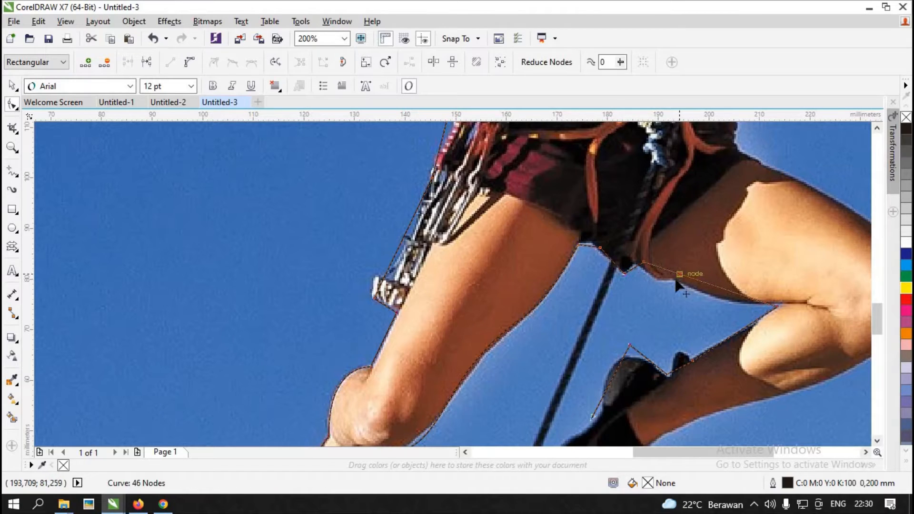
pyautogui.moveTo(680, 280); pyautogui.dragTo(663, 274)
pyautogui.click(664, 272)
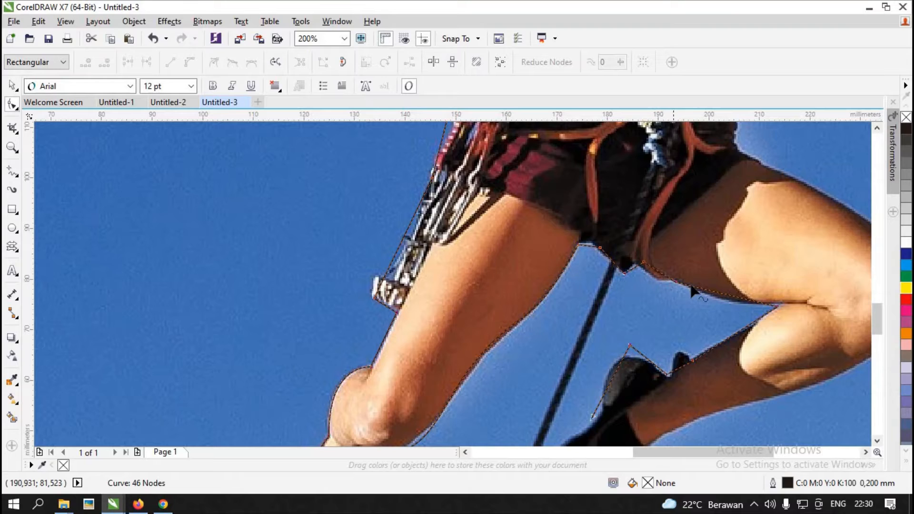
pyautogui.click(732, 295)
pyautogui.click(190, 63)
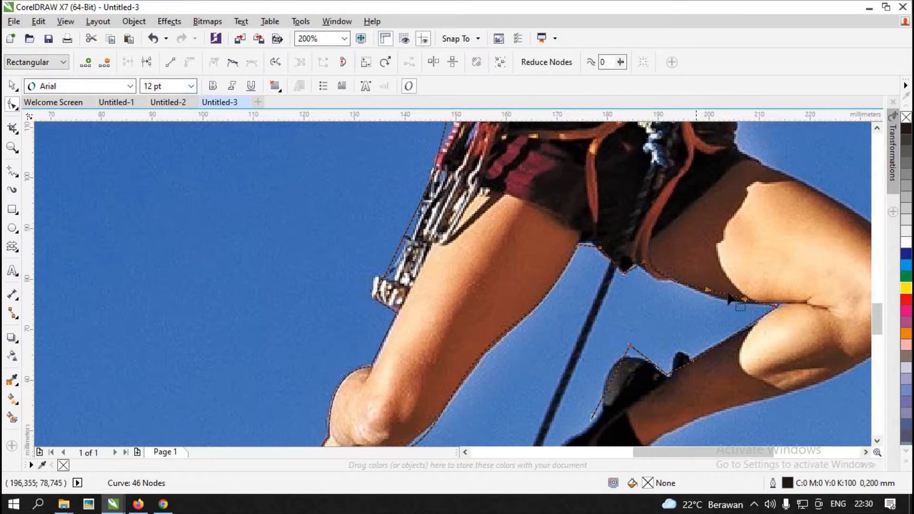
pyautogui.moveTo(728, 299); pyautogui.dragTo(725, 302)
# Convert the segment over the black shoe's heel to a curve, move its end node to the heel's edge and bend it over the heel
pyautogui.scroll(1, 716, 373)
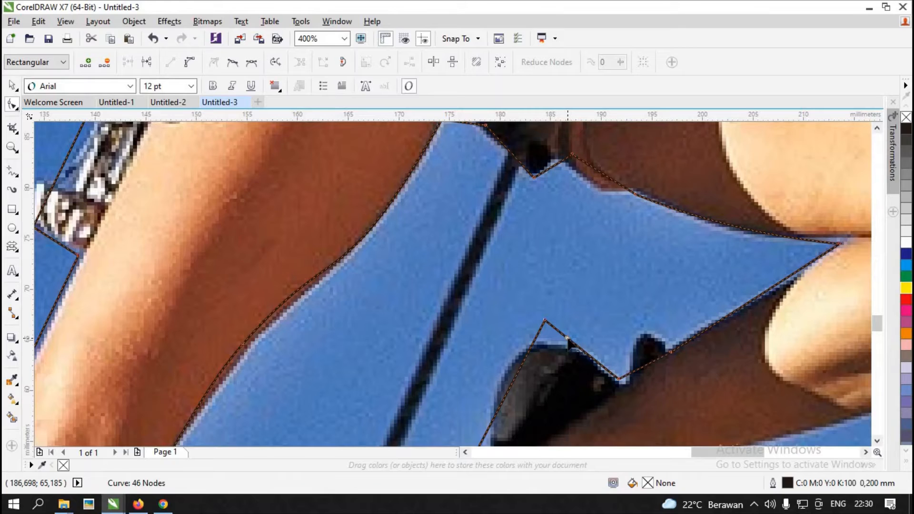
pyautogui.moveTo(583, 351); pyautogui.dragTo(586, 352)
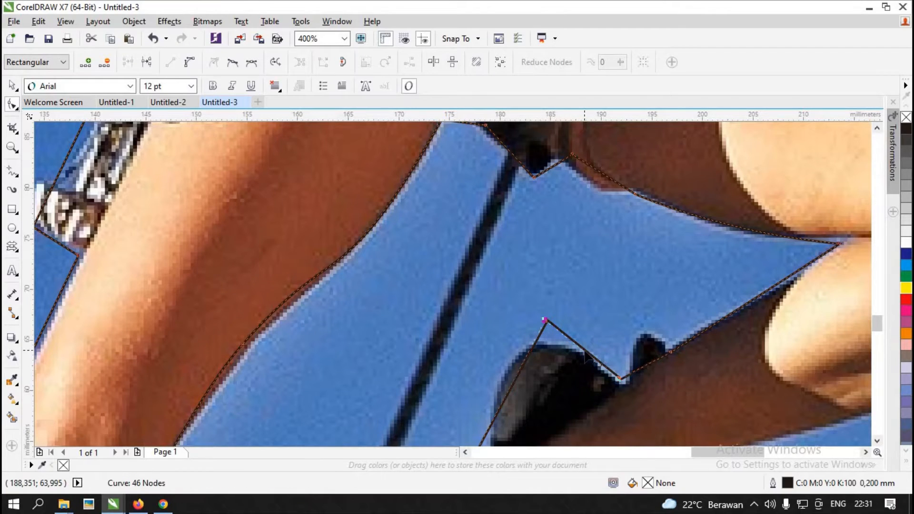
pyautogui.hotkey('ctrl', 'z')
pyautogui.click(189, 62)
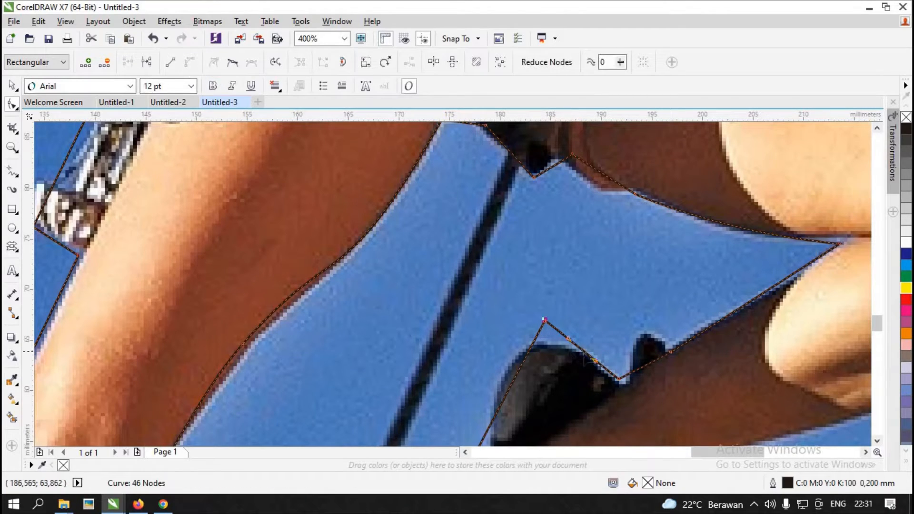
pyautogui.moveTo(545, 320); pyautogui.dragTo(509, 368)
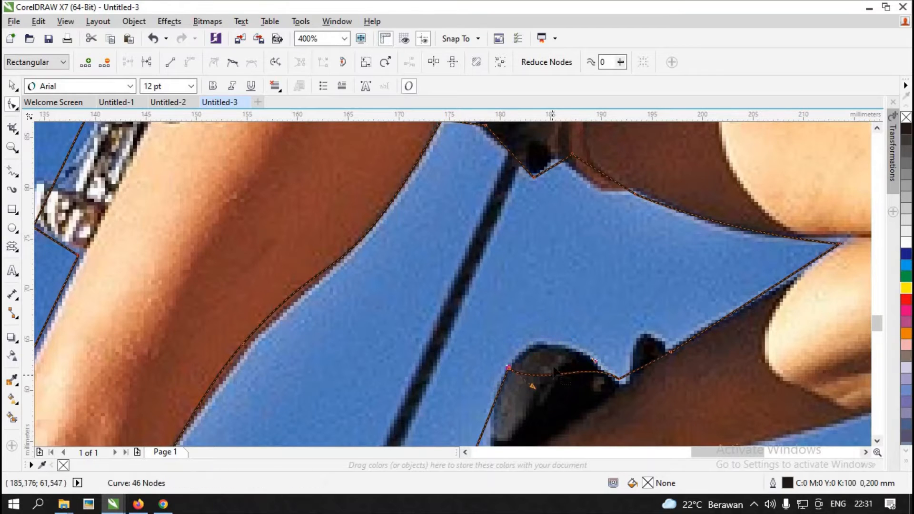
pyautogui.click(556, 364)
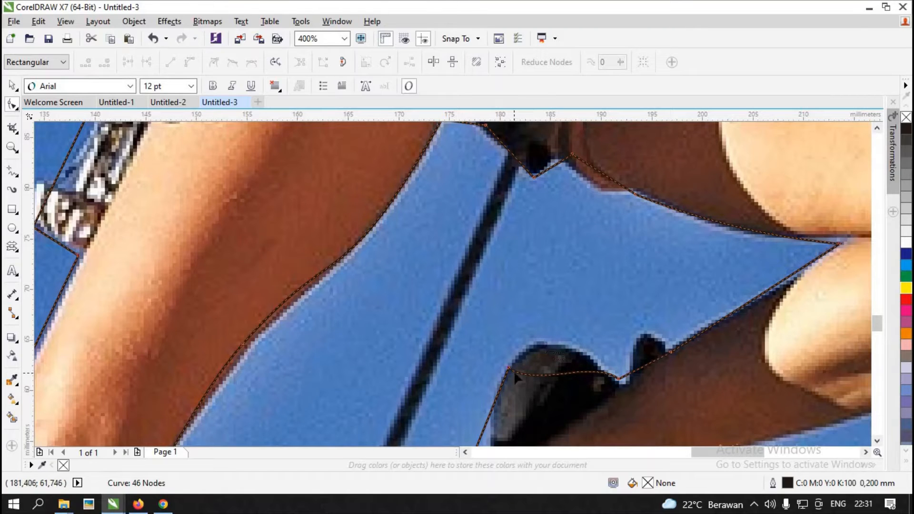
pyautogui.click(558, 374)
pyautogui.moveTo(558, 374); pyautogui.dragTo(537, 347)
# Extend the outline down the black shoe's upper edge, around the toe, along the sole and up the calf's underside
pyautogui.scroll(-3, 536, 347)
pyautogui.scroll(1, 544, 385)
pyautogui.scroll(2, 541, 384)
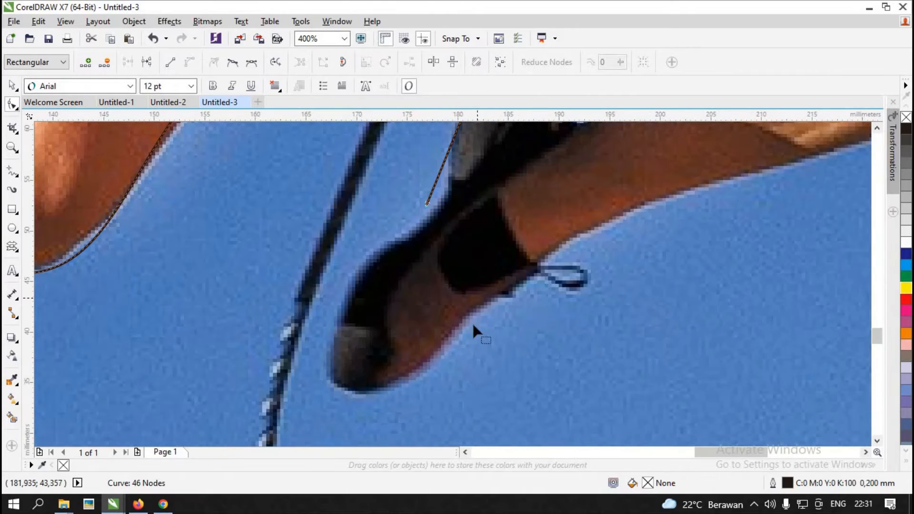
pyautogui.click(12, 175)
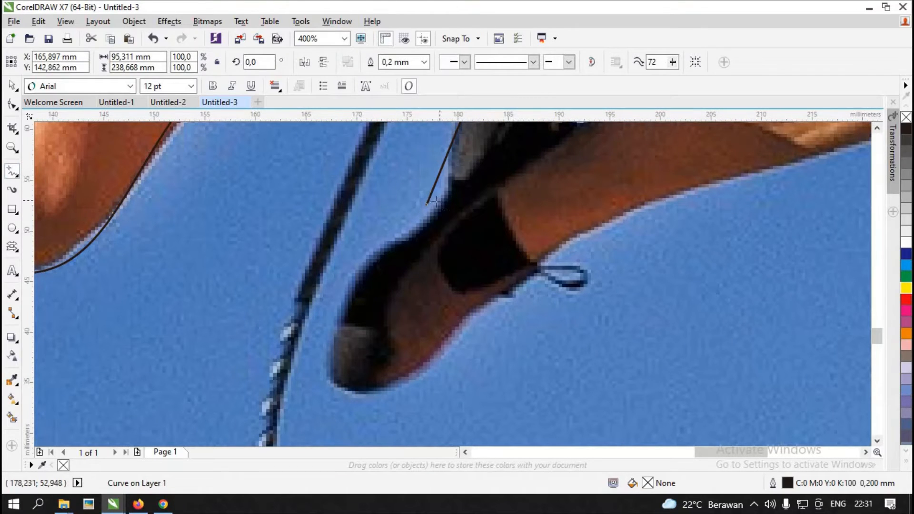
pyautogui.click(403, 241)
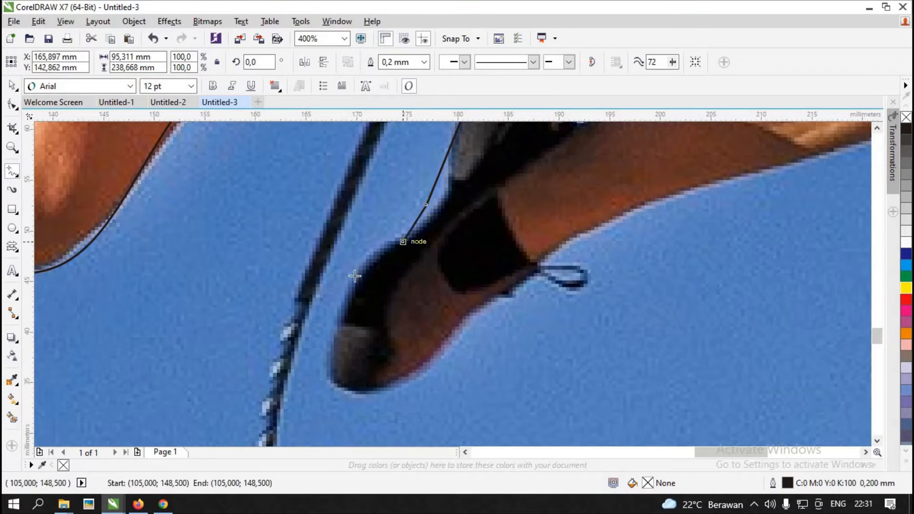
pyautogui.click(351, 282)
pyautogui.click(329, 350)
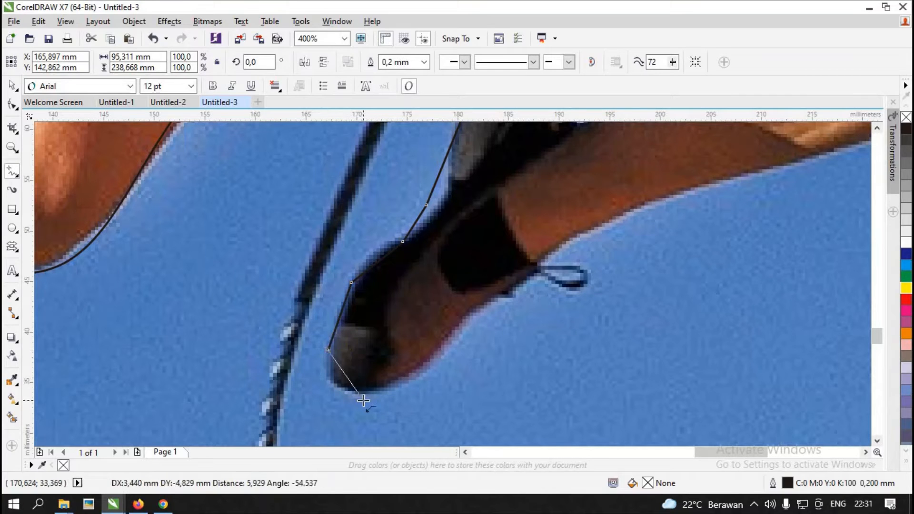
pyautogui.click(363, 400)
pyautogui.click(437, 364)
pyautogui.click(503, 296)
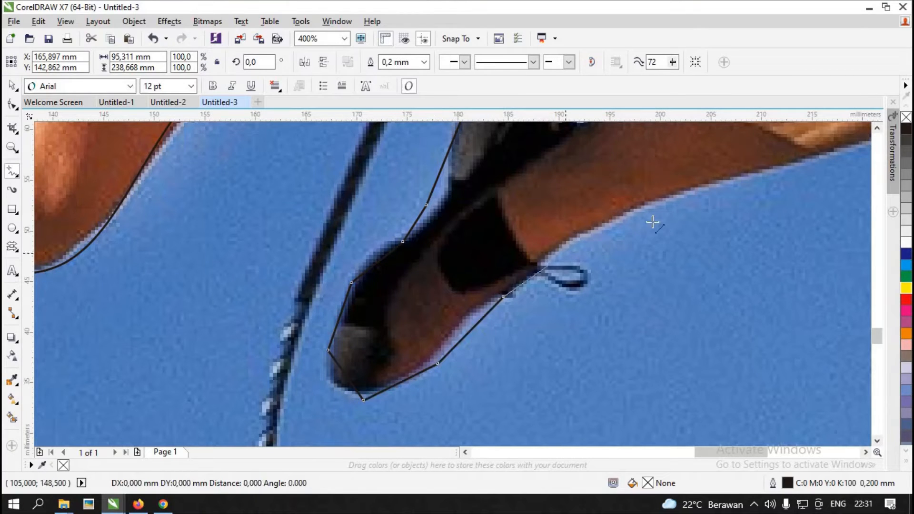
pyautogui.click(656, 209)
pyautogui.click(825, 153)
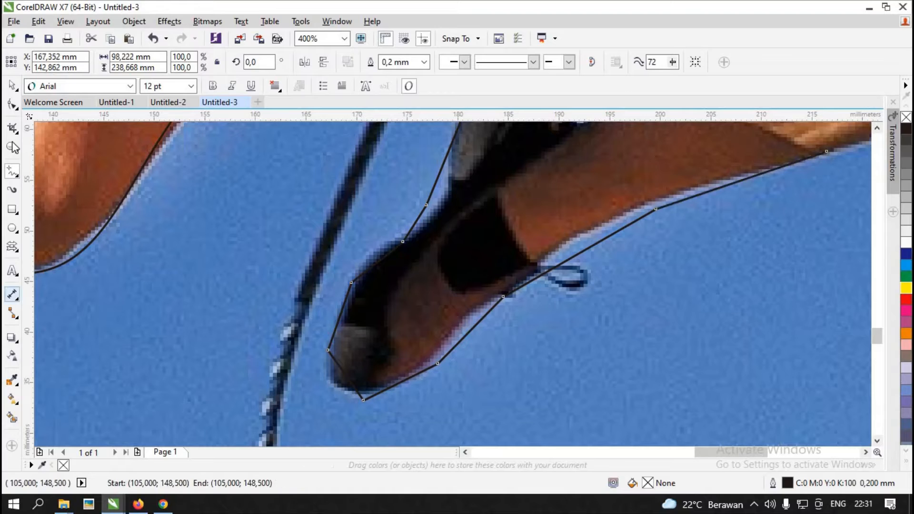
# Pull the node below the black shoe's heel in to the edge and curve the adjoining segments along the shoe's upper side
pyautogui.click(11, 104)
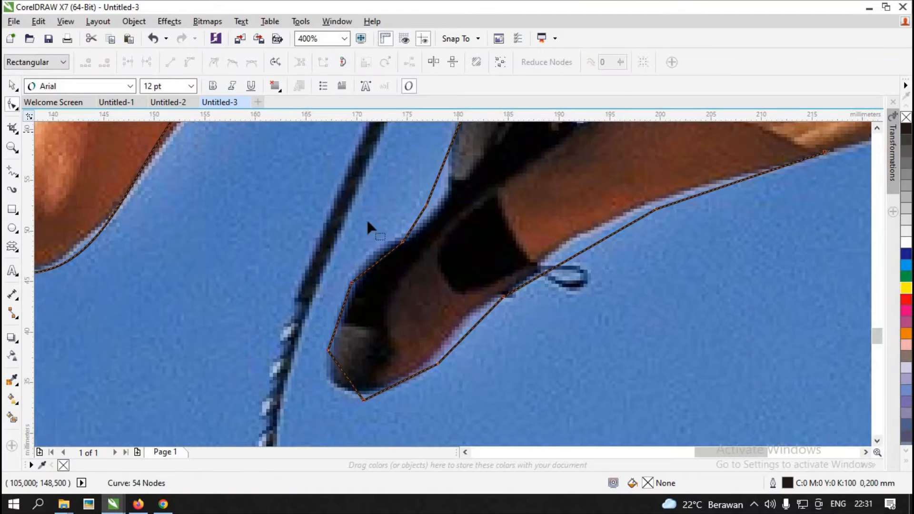
pyautogui.click(426, 206)
pyautogui.click(192, 67)
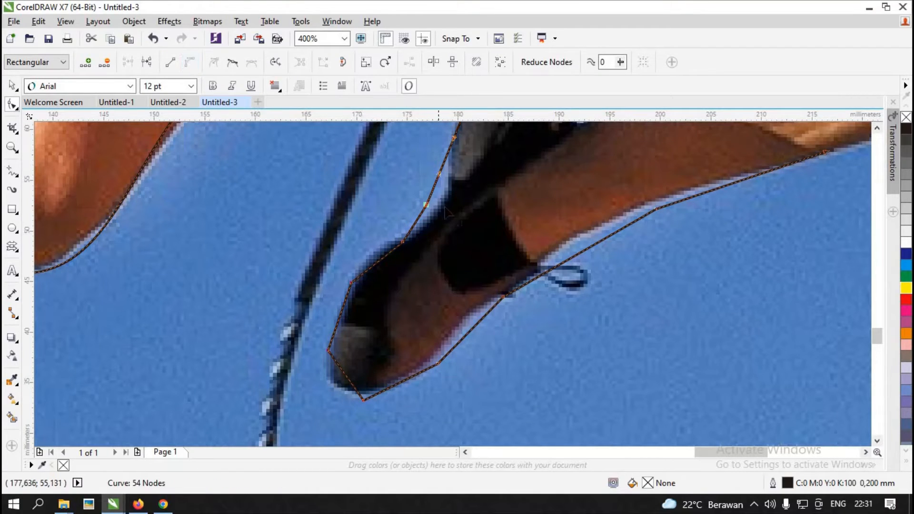
pyautogui.moveTo(427, 206); pyautogui.dragTo(439, 210)
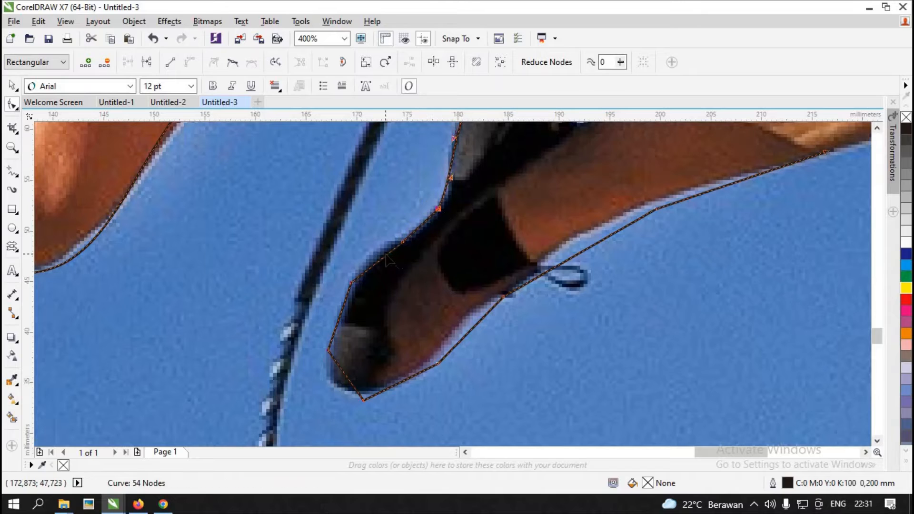
pyautogui.click(386, 255)
pyautogui.moveTo(386, 256); pyautogui.dragTo(374, 256)
# Convert the segment at the black shoe's toe to a curve and bend it outward around the toe
pyautogui.moveTo(348, 380); pyautogui.dragTo(348, 380)
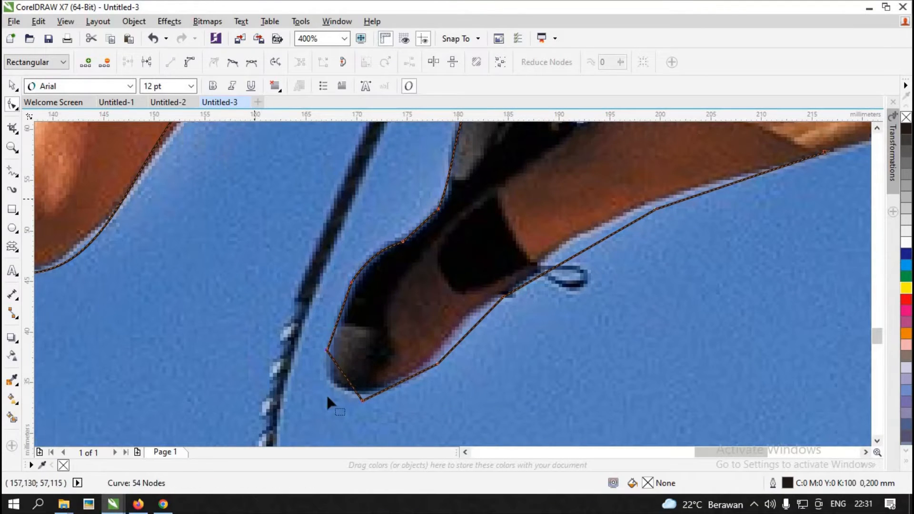
pyautogui.click(191, 63)
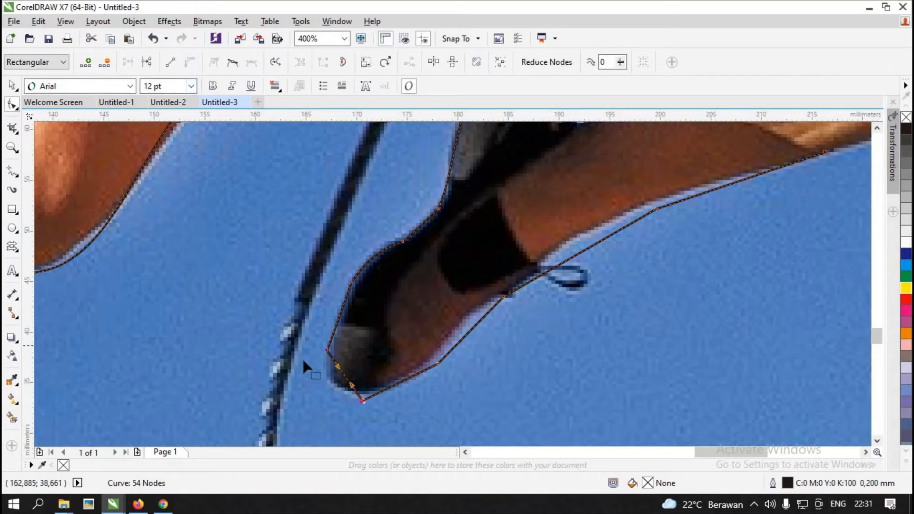
pyautogui.moveTo(348, 381); pyautogui.dragTo(366, 392)
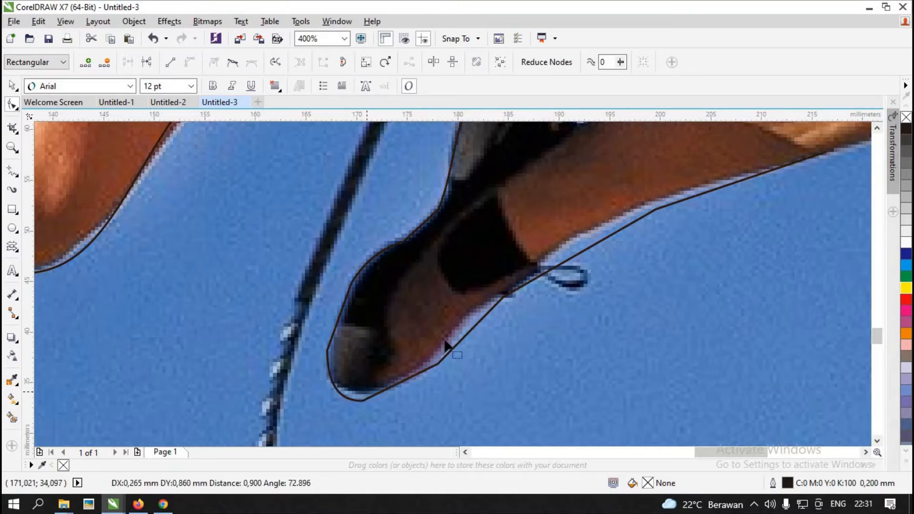
# Fit the outline to the black shoe's sole, add a node at the heel loop and curve the adjoining calf segment along the skin
pyautogui.moveTo(470, 329); pyautogui.dragTo(468, 316)
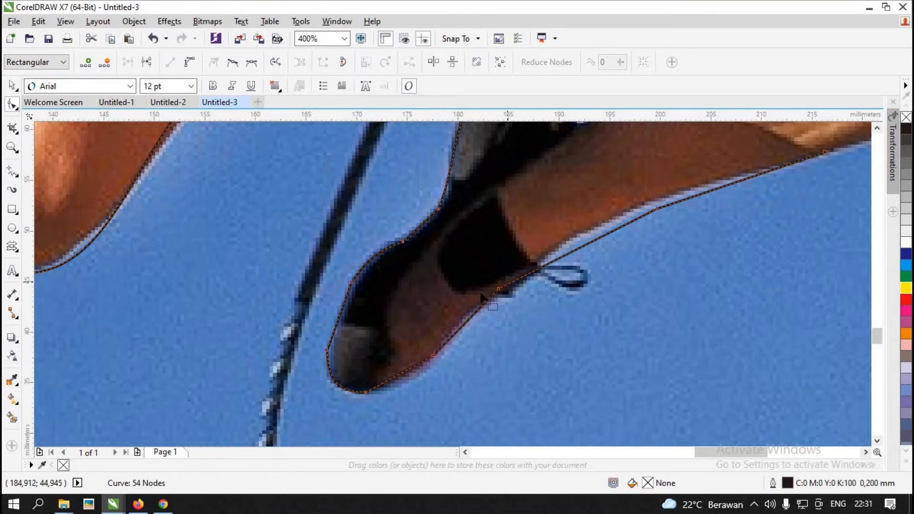
pyautogui.doubleClick(542, 265)
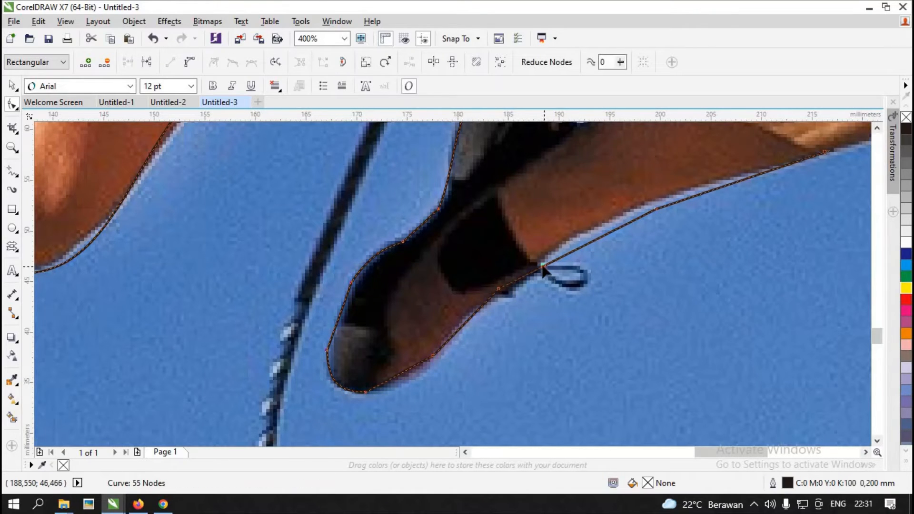
pyautogui.click(610, 233)
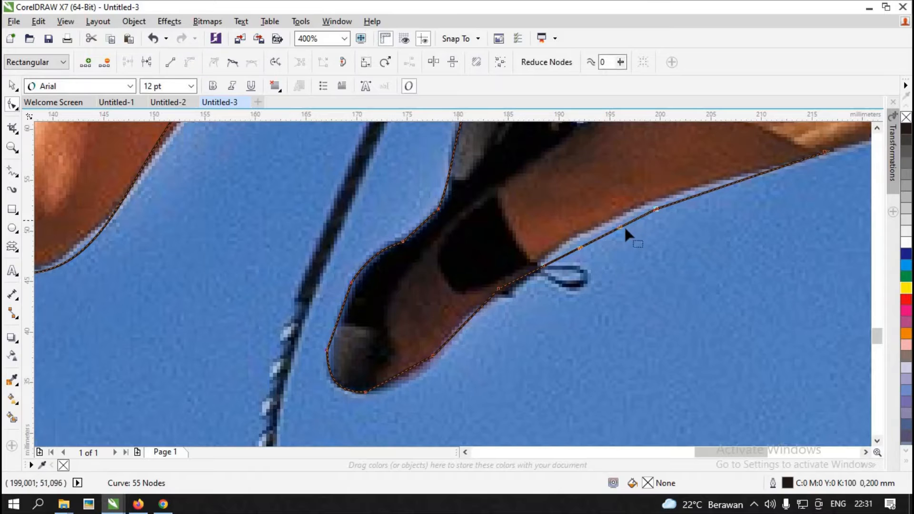
pyautogui.moveTo(612, 233); pyautogui.dragTo(667, 210)
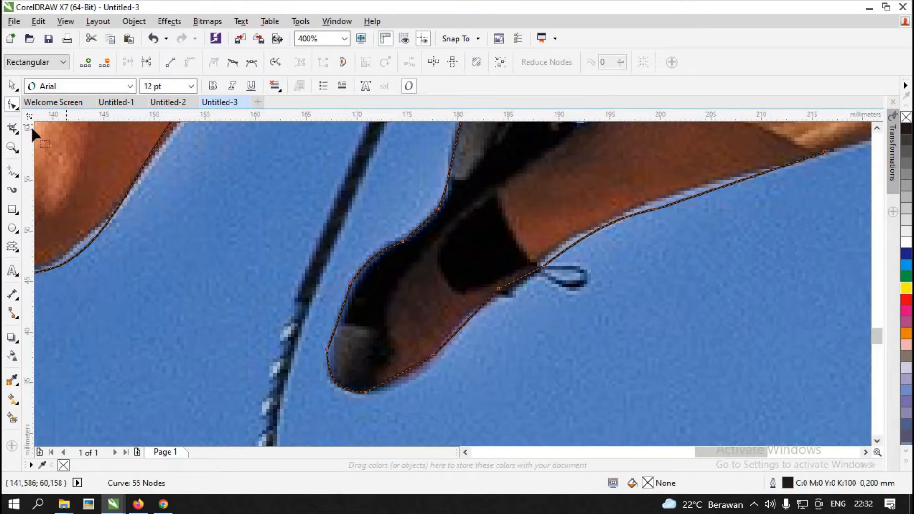
# Extend the outline with straight segments from the calf's underside around the bent knee and up the thigh to the shorts
pyautogui.rightClick(208, 222)
pyautogui.rightClick(347, 237)
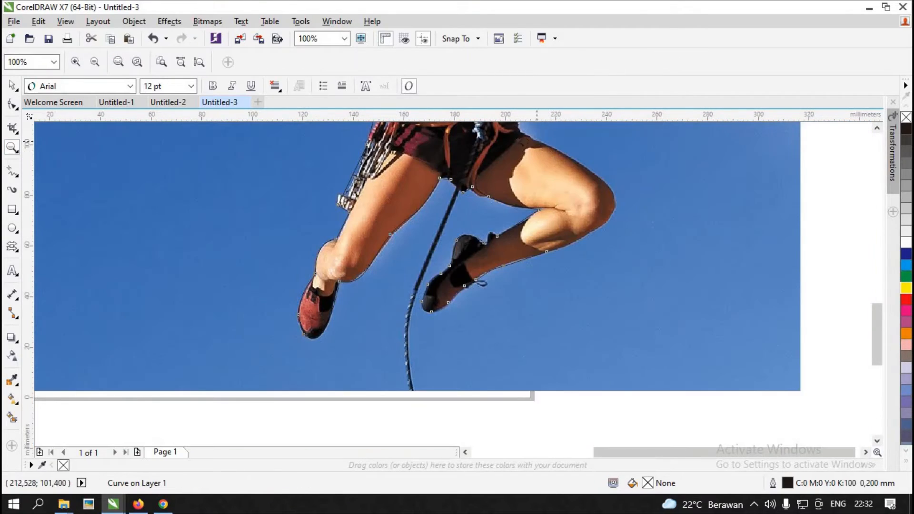
pyautogui.moveTo(514, 138); pyautogui.dragTo(653, 277)
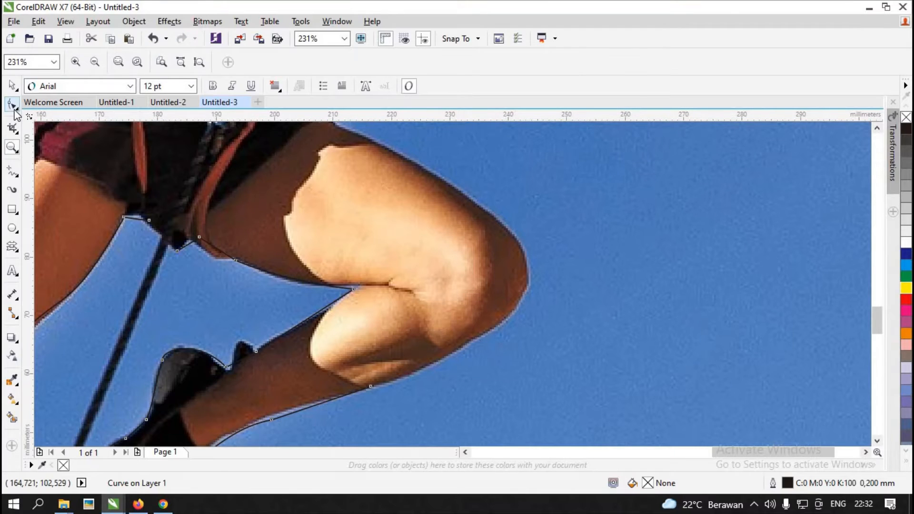
pyautogui.click(12, 104)
pyautogui.click(13, 170)
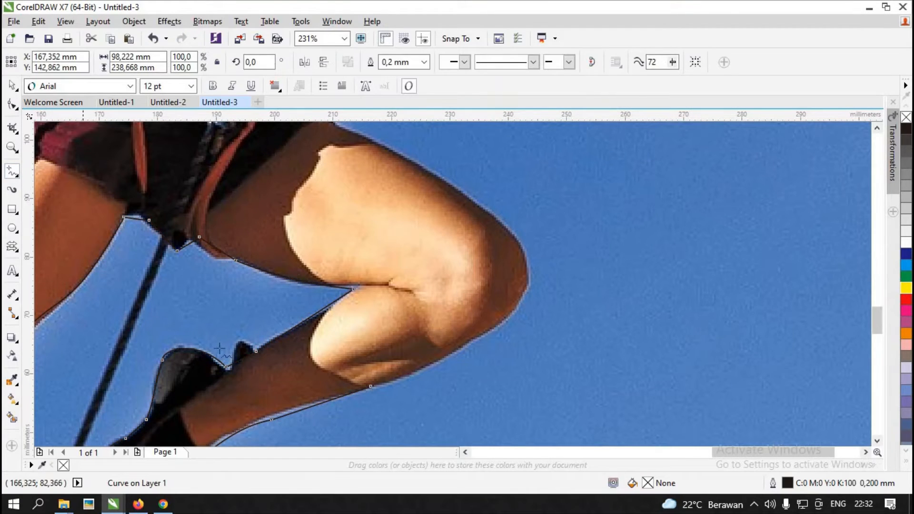
pyautogui.doubleClick(371, 387)
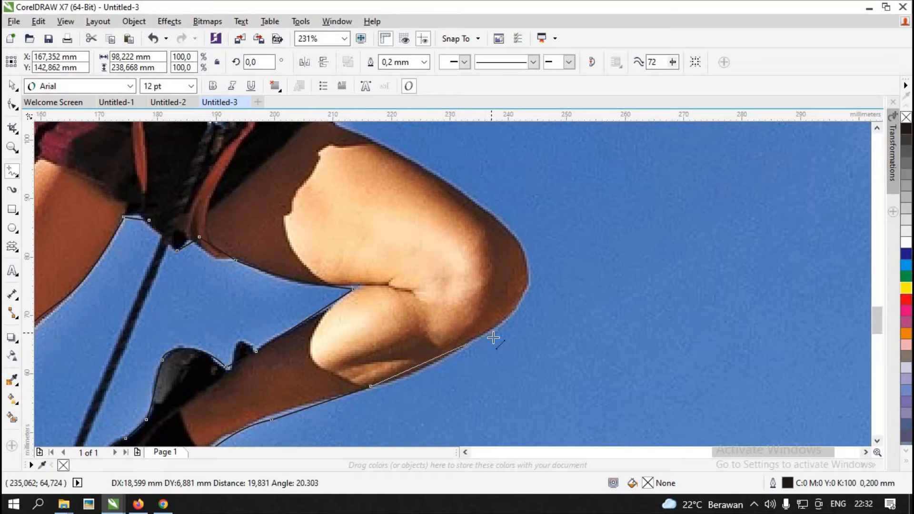
pyautogui.doubleClick(448, 357)
pyautogui.doubleClick(500, 325)
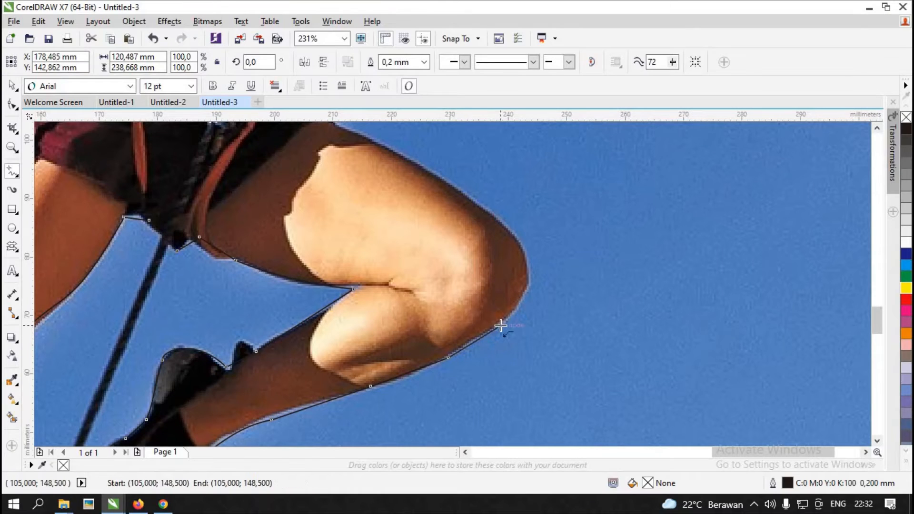
pyautogui.doubleClick(522, 298)
pyautogui.doubleClick(530, 253)
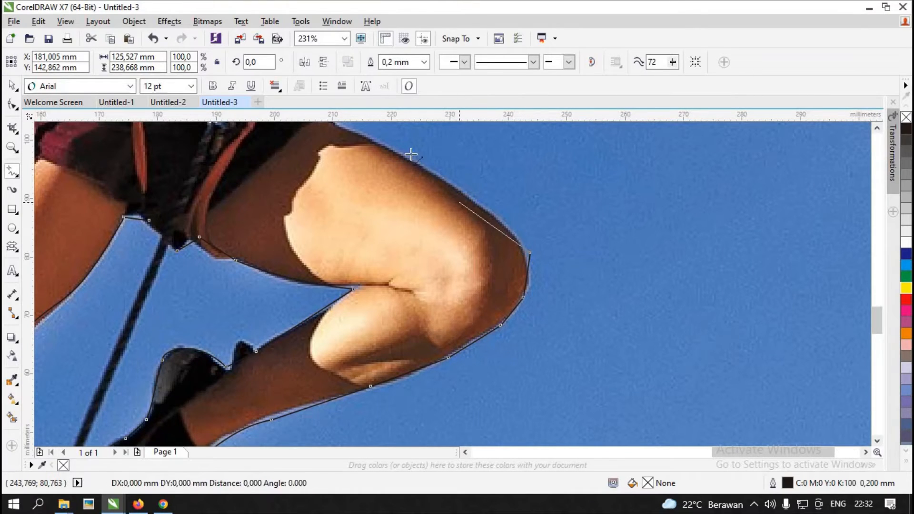
pyautogui.doubleClick(473, 197)
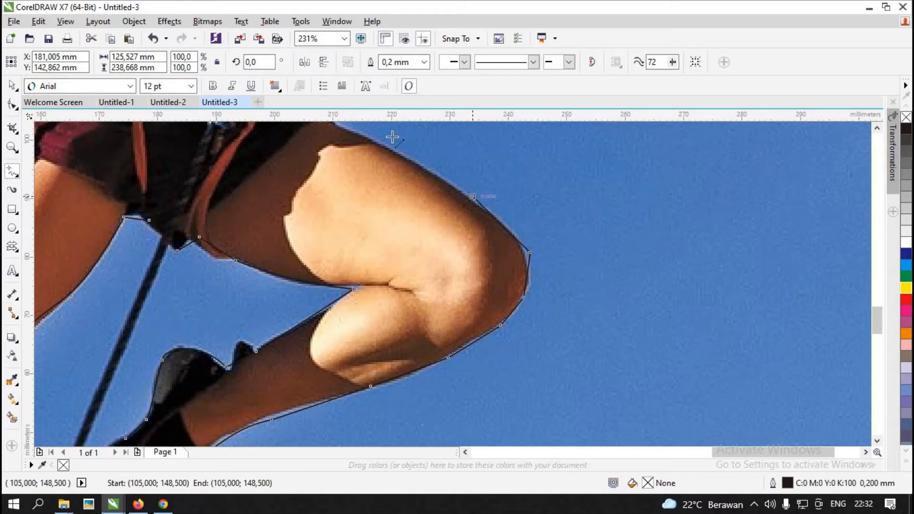
pyautogui.scroll(1, 371, 148)
pyautogui.doubleClick(336, 141)
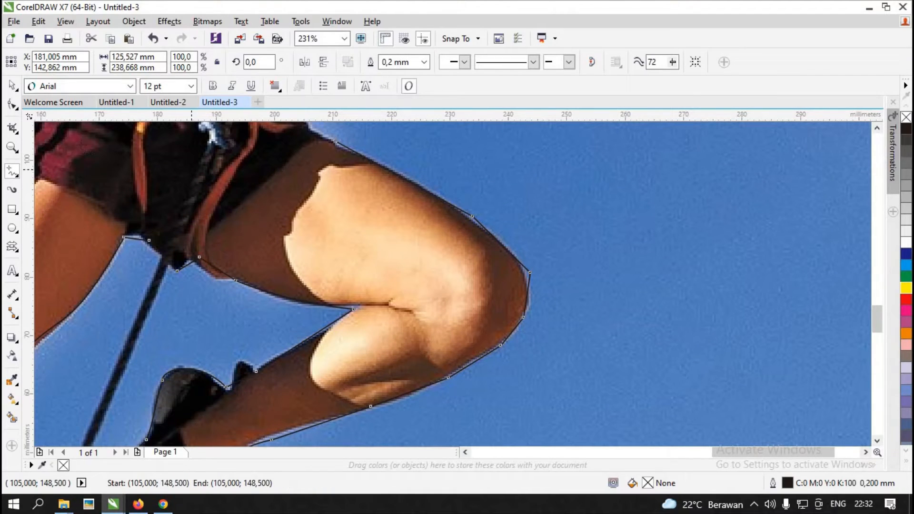
# Convert the bent leg's new segments to curves and delete the surplus nodes at the knee's tip and under the calf
pyautogui.click(12, 105)
pyautogui.moveTo(536, 424); pyautogui.dragTo(324, 165)
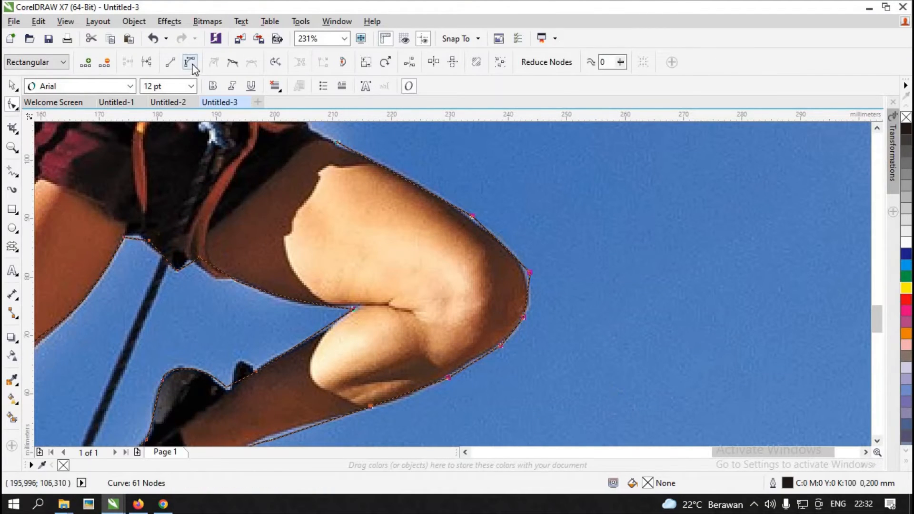
pyautogui.click(525, 306)
pyautogui.click(531, 275)
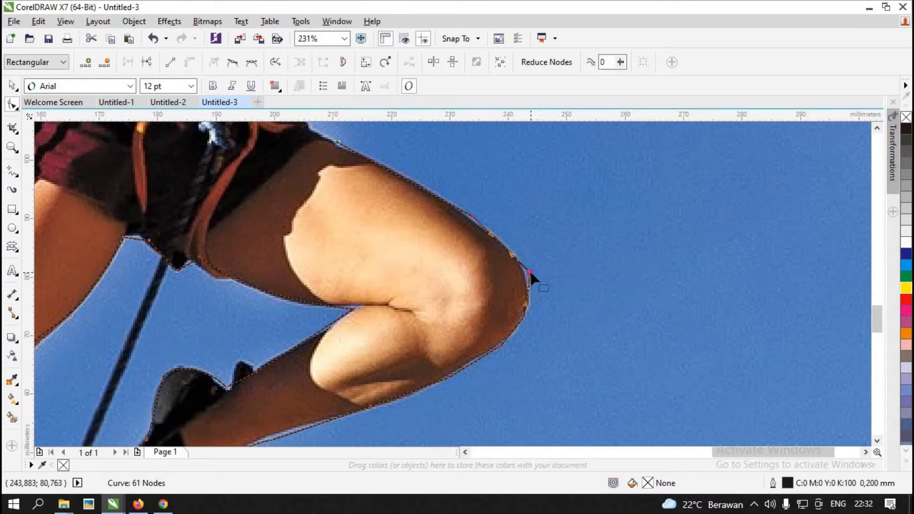
pyautogui.press('Delete')
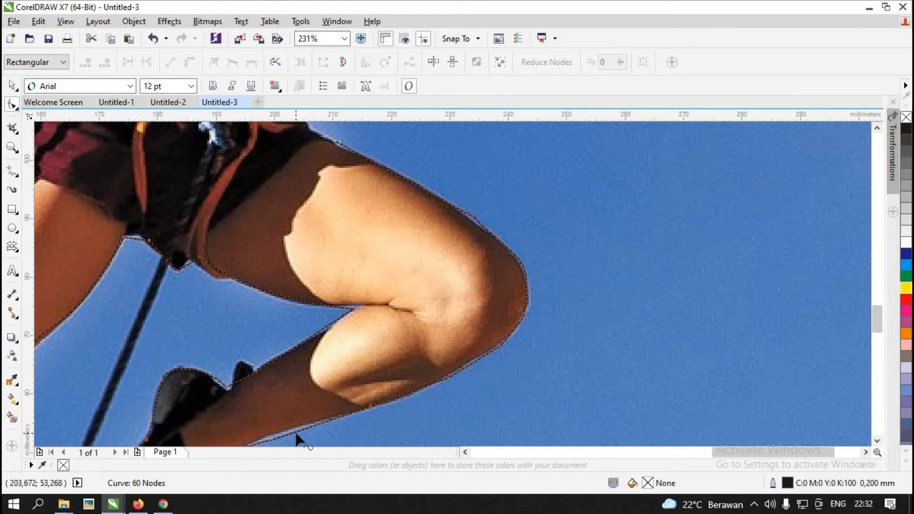
pyautogui.click(362, 399)
pyautogui.press('Delete')
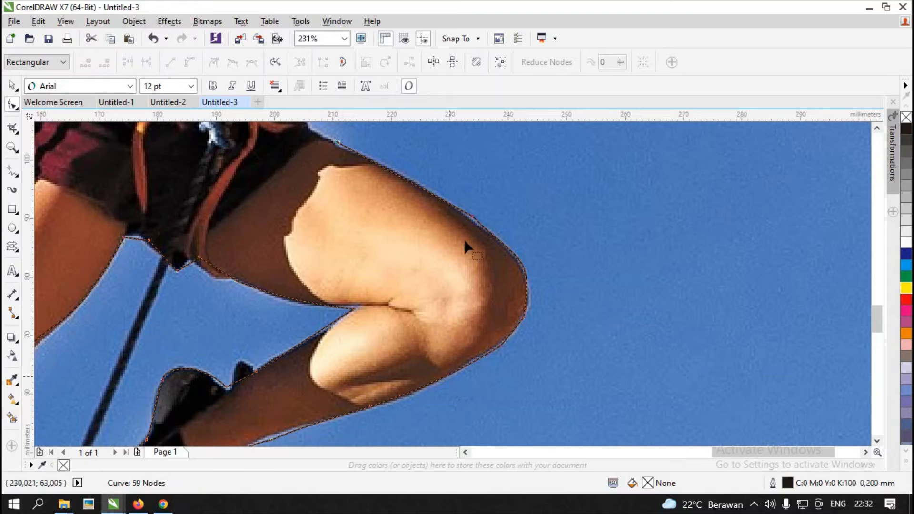
# Extend the outline from the upper thigh along the edge of the shorts to the bare hip beside the hanging cord
pyautogui.click(878, 128)
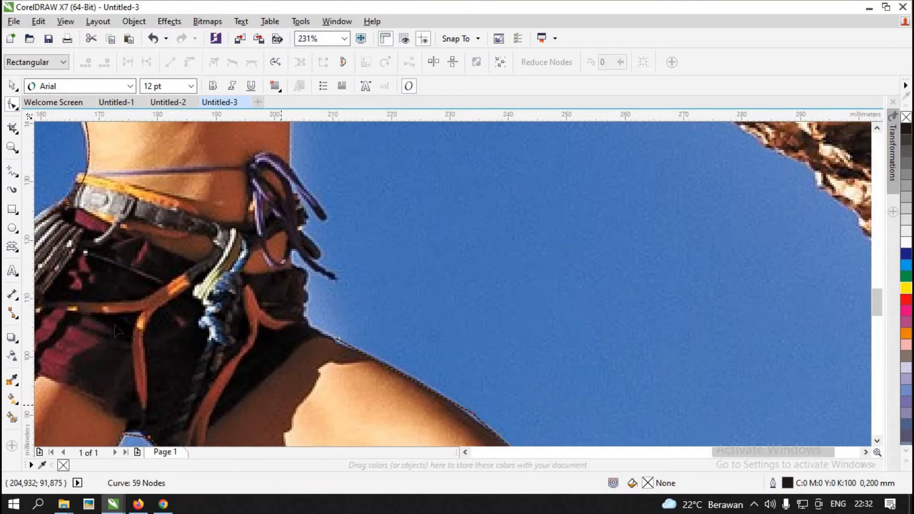
pyautogui.click(12, 170)
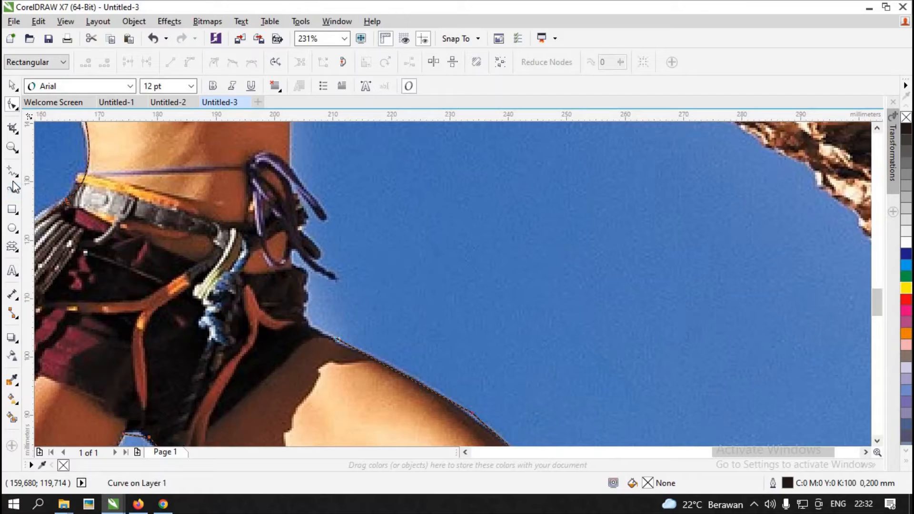
pyautogui.click(337, 338)
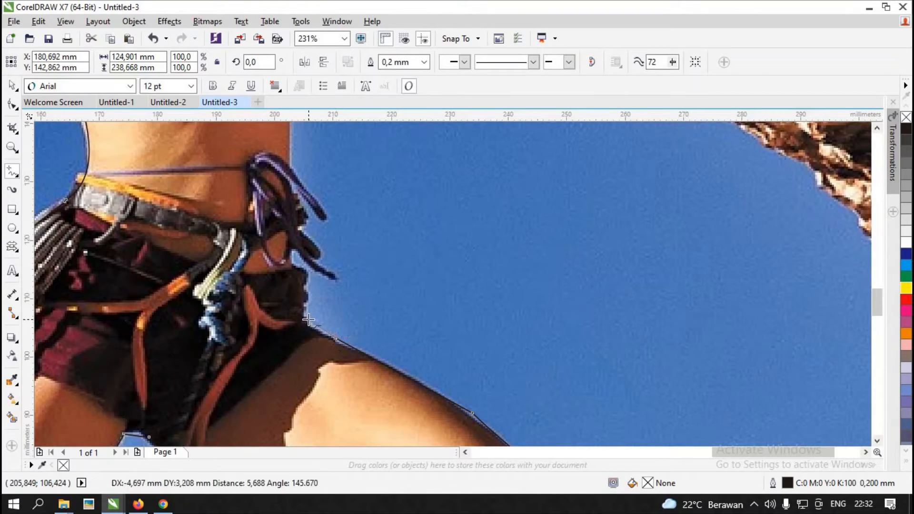
pyautogui.doubleClick(309, 320)
pyautogui.doubleClick(306, 308)
pyautogui.doubleClick(313, 293)
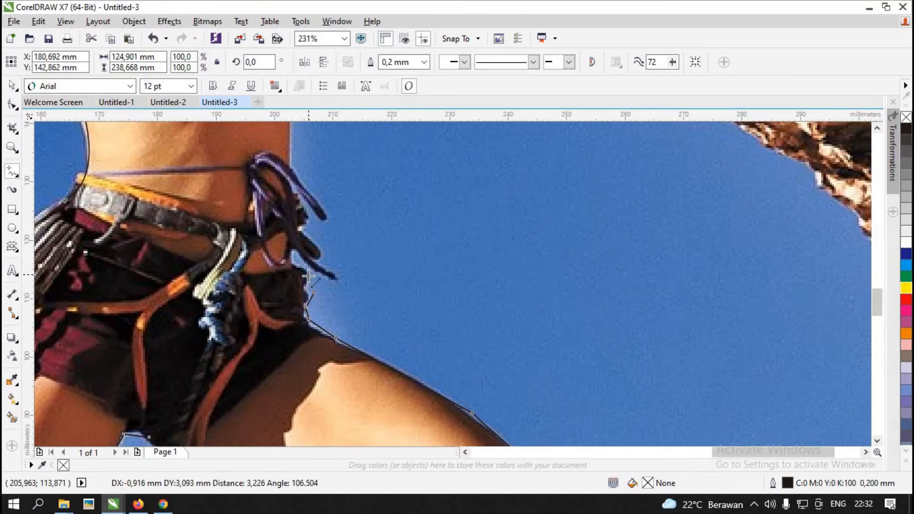
pyautogui.doubleClick(308, 283)
pyautogui.doubleClick(307, 269)
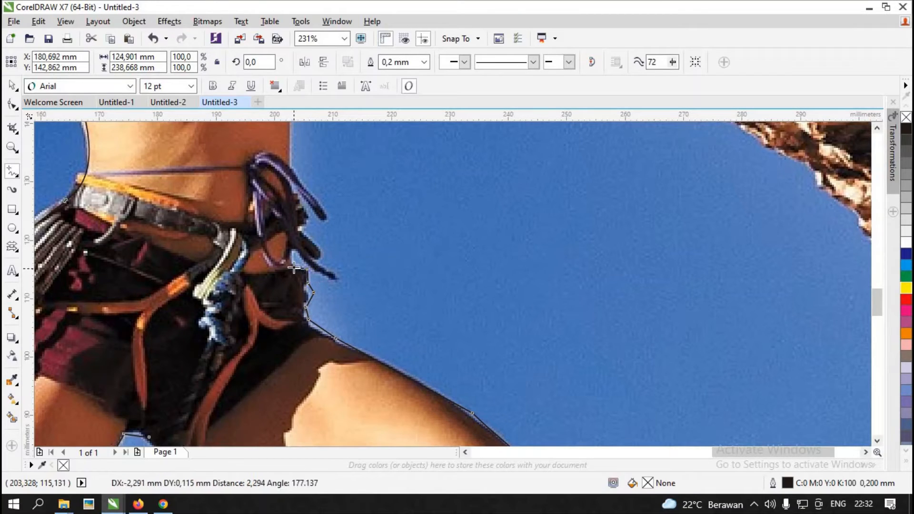
pyautogui.doubleClick(294, 266)
pyautogui.doubleClick(294, 250)
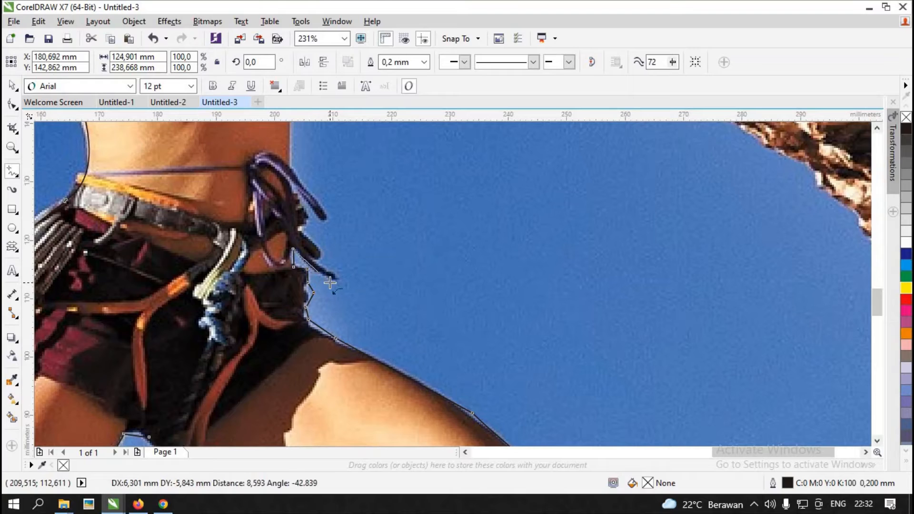
# Trace around the hanging cord ends beside the hip and up to the waist just above the purple knot
pyautogui.doubleClick(330, 282)
pyautogui.doubleClick(338, 275)
pyautogui.doubleClick(318, 256)
pyautogui.doubleClick(328, 240)
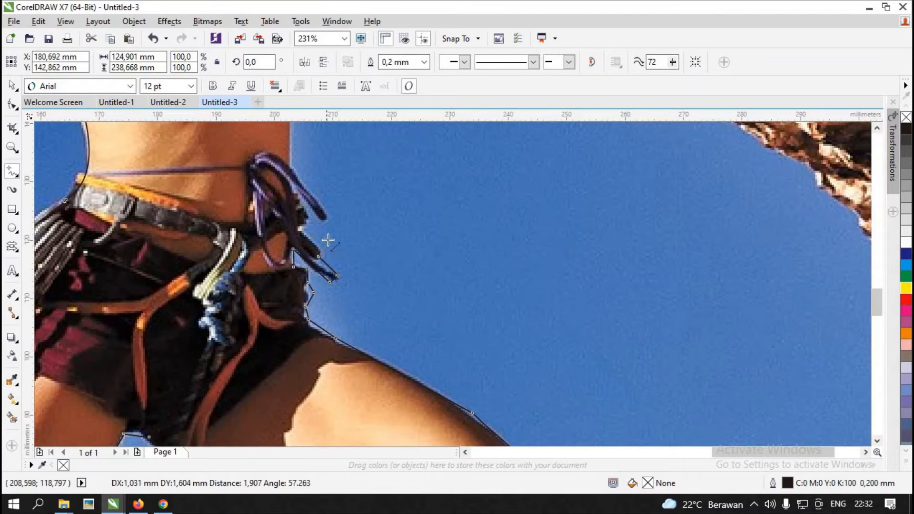
pyautogui.doubleClick(308, 234)
pyautogui.doubleClick(310, 222)
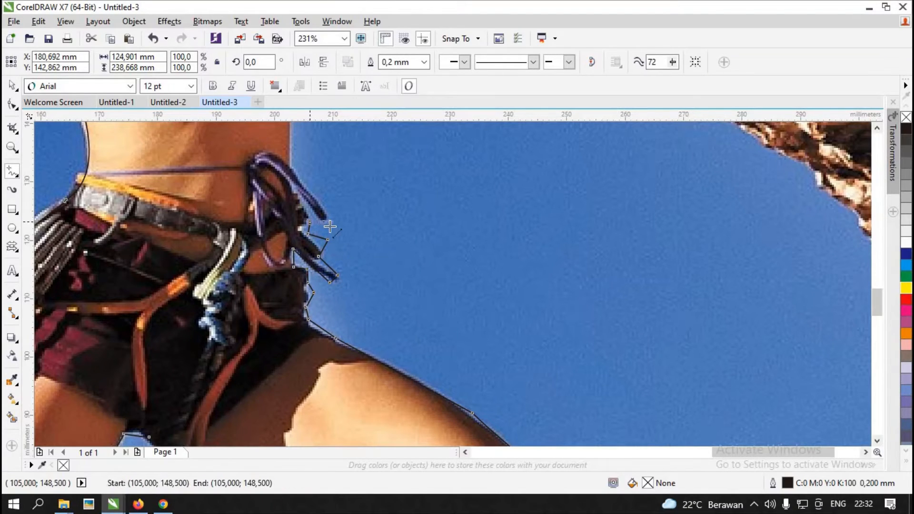
pyautogui.doubleClick(330, 226)
pyautogui.doubleClick(331, 217)
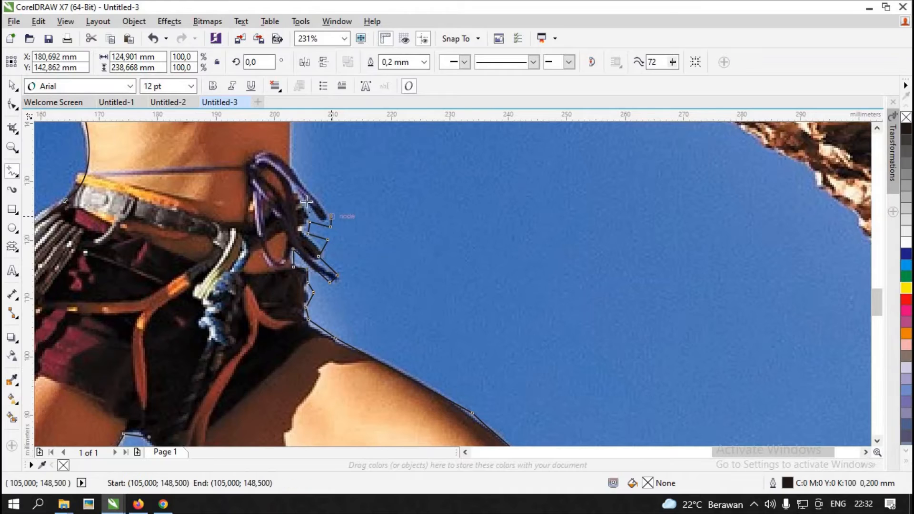
pyautogui.click(288, 167)
# Extend the outline with freehand straight segments from the purple knot up the waist and chest to the raised arm's armpit
pyautogui.click(12, 147)
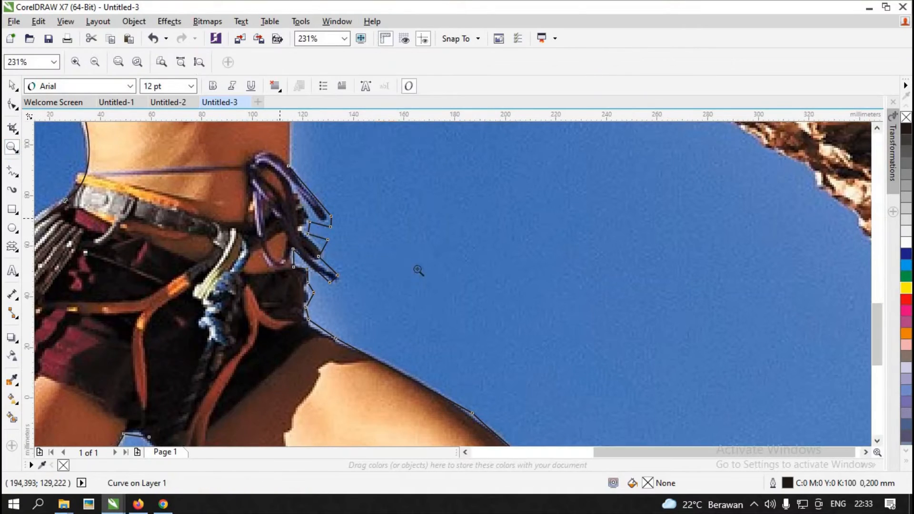
pyautogui.scroll(-2, 419, 270)
pyautogui.scroll(-1, 483, 140)
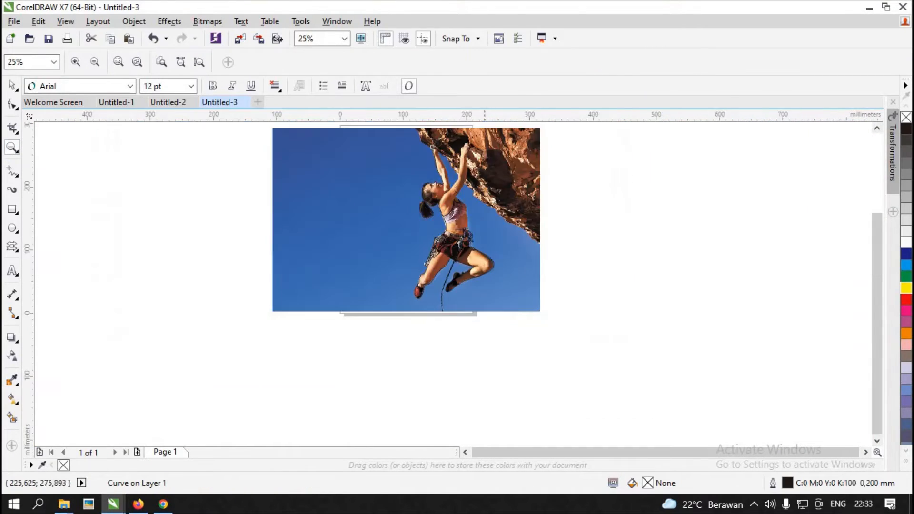
pyautogui.moveTo(449, 180); pyautogui.dragTo(506, 257)
pyautogui.moveTo(467, 361); pyautogui.dragTo(479, 371)
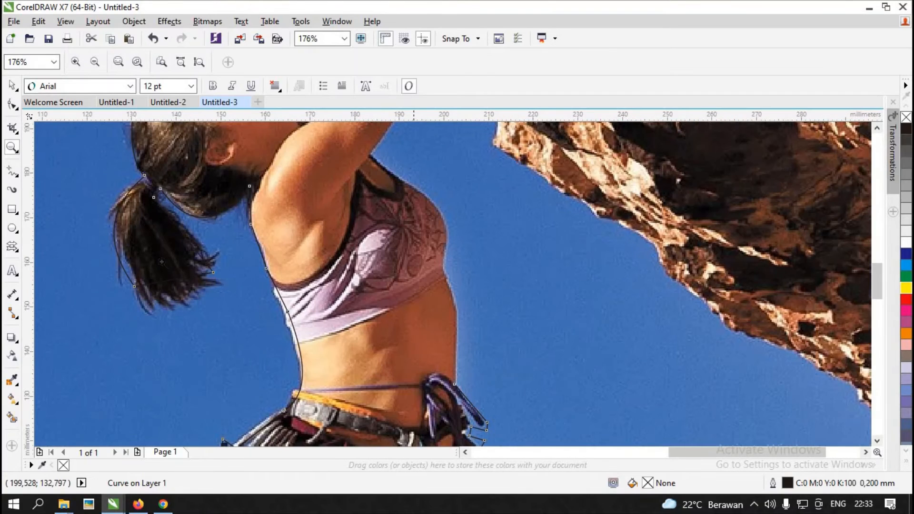
pyautogui.click(18, 180)
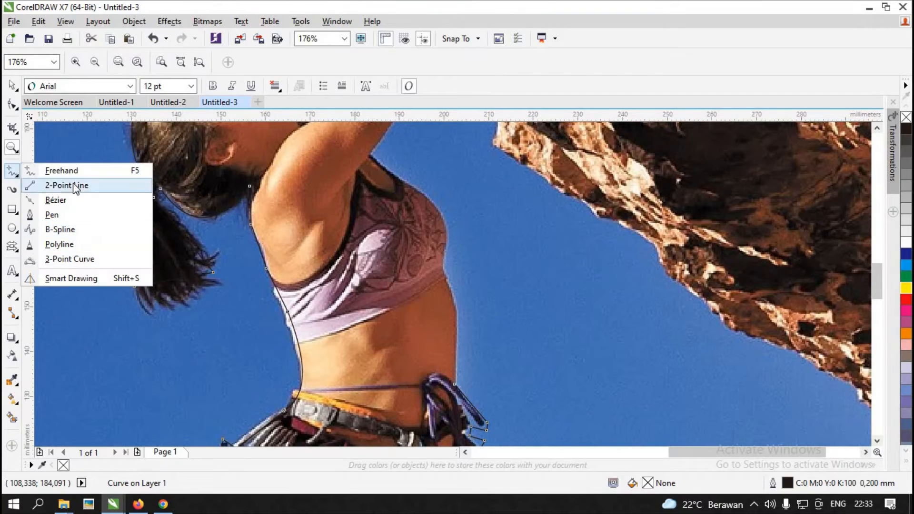
pyautogui.click(52, 168)
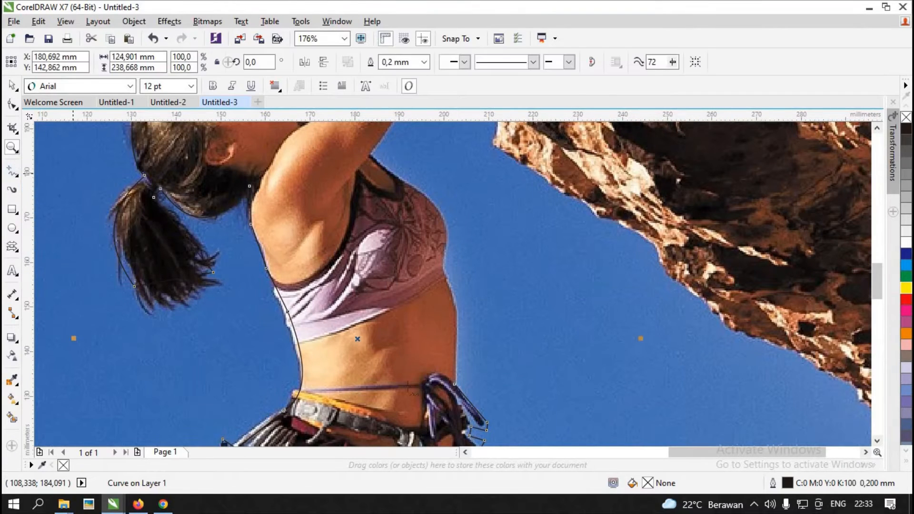
pyautogui.click(454, 384)
pyautogui.click(456, 324)
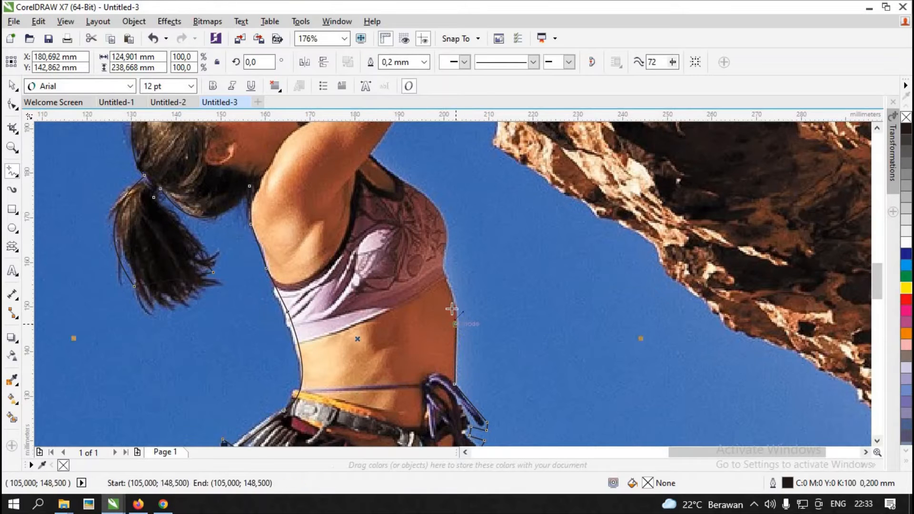
pyautogui.click(440, 264)
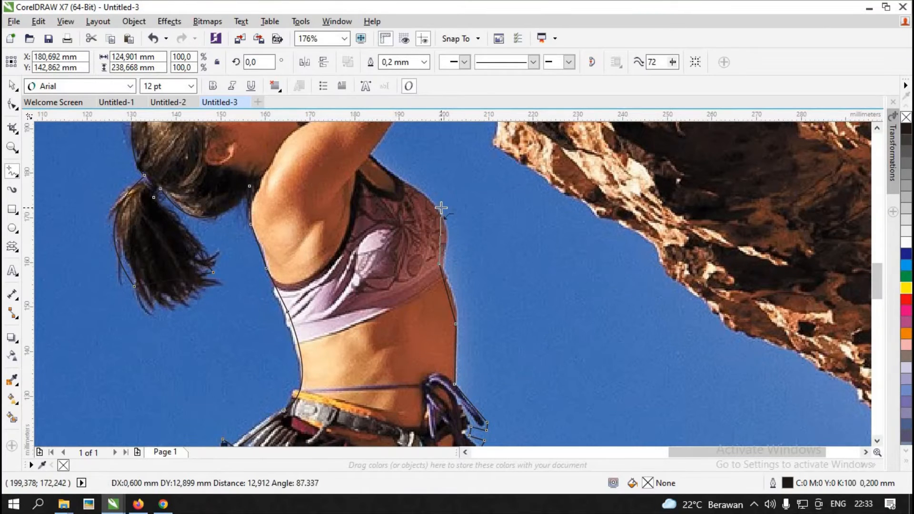
pyautogui.click(441, 208)
pyautogui.click(369, 157)
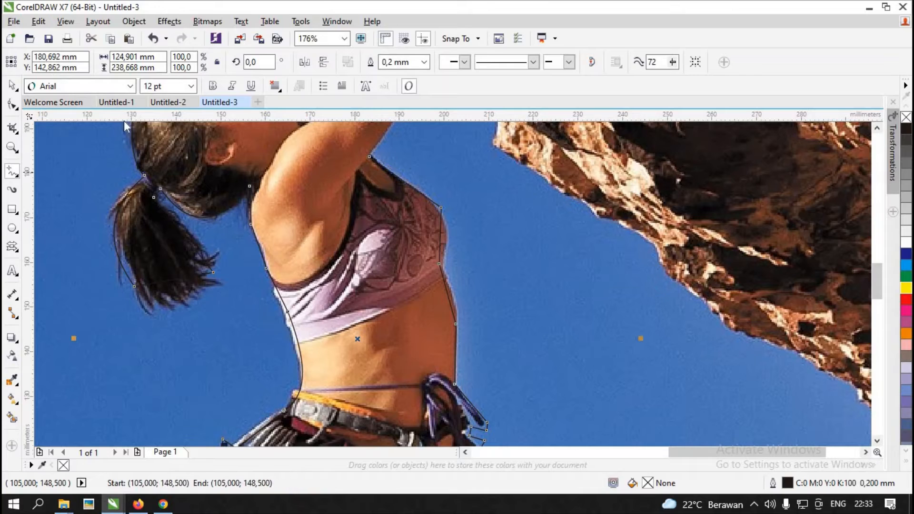
# Convert the waist and chest segments to curves and bend them outward along the bust and the side of the waist
pyautogui.click(13, 103)
pyautogui.moveTo(373, 169); pyautogui.dragTo(359, 149)
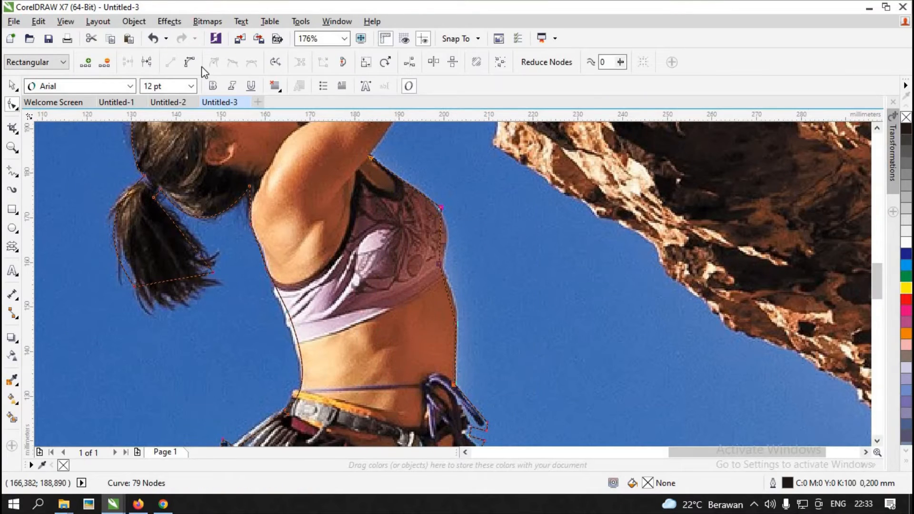
pyautogui.click(190, 62)
pyautogui.click(445, 241)
pyautogui.moveTo(442, 244); pyautogui.dragTo(451, 247)
pyautogui.moveTo(455, 315); pyautogui.dragTo(458, 308)
pyautogui.click(12, 147)
pyautogui.scroll(-4, 441, 165)
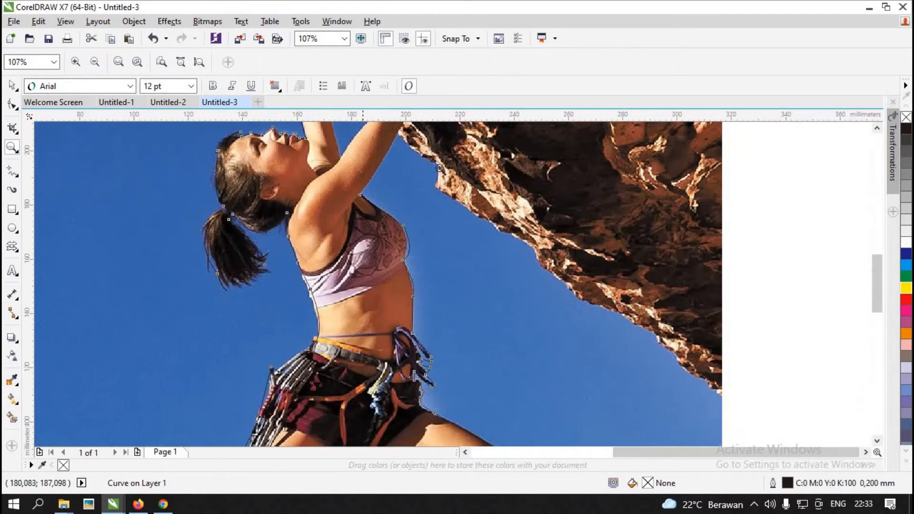
# Extend the outline with freehand straight segments from the armpit past the elbow and up the forearm to the gripping hand
pyautogui.click(479, 195)
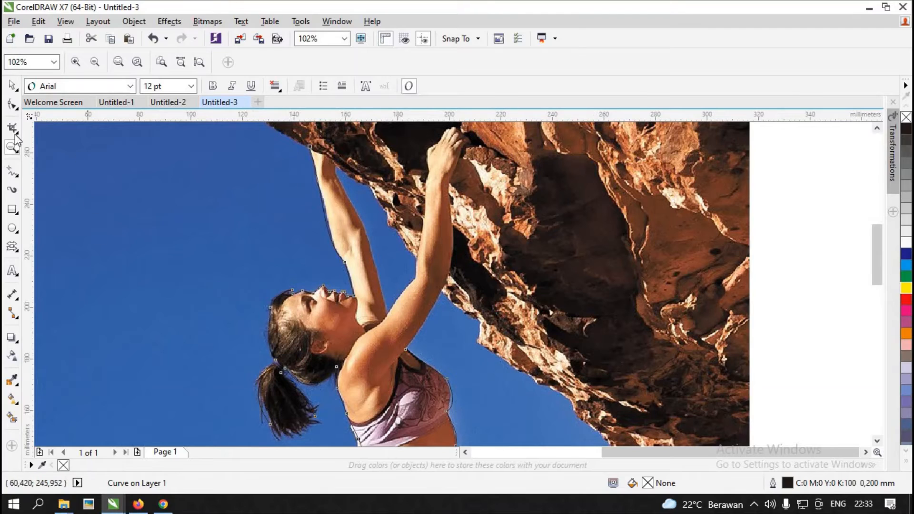
pyautogui.click(18, 174)
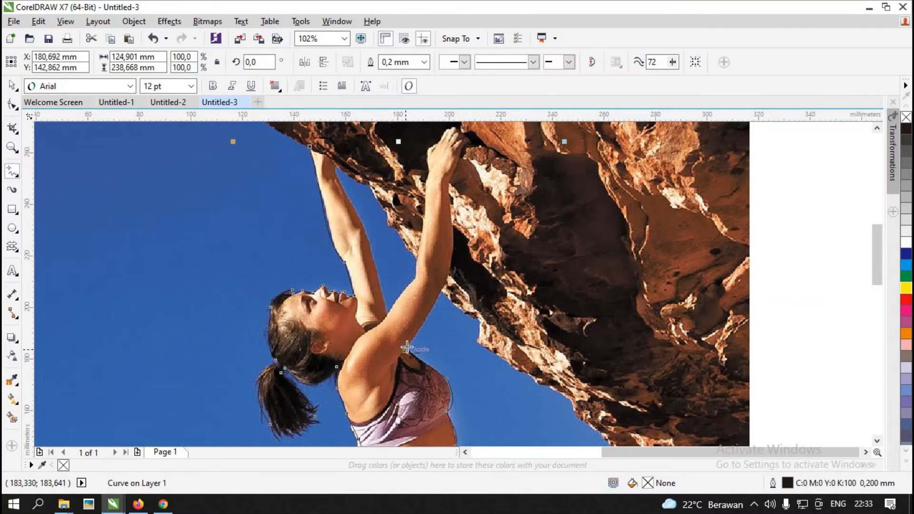
pyautogui.click(439, 298)
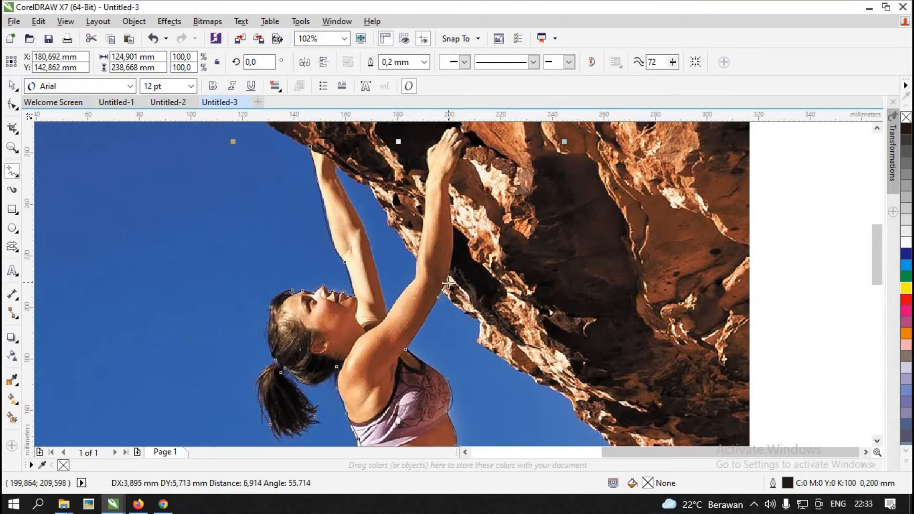
pyautogui.doubleClick(449, 283)
pyautogui.doubleClick(449, 187)
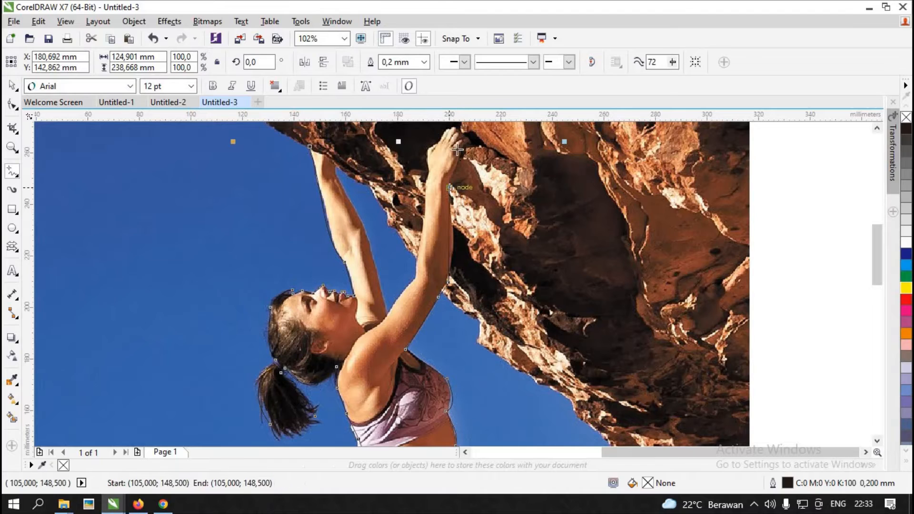
pyautogui.click(465, 147)
# Convert the new arm segments to curves and bend them to follow the elbow and the outer edge of the forearm
pyautogui.click(13, 105)
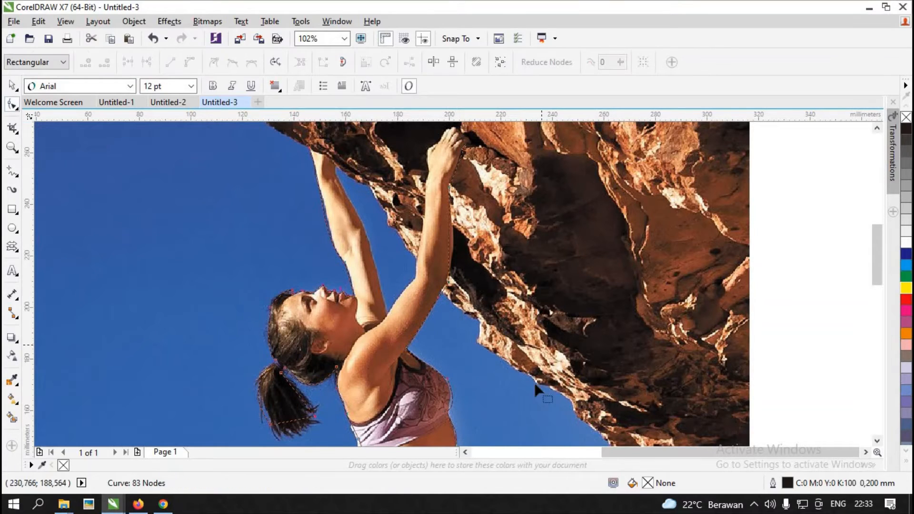
pyautogui.moveTo(552, 386); pyautogui.dragTo(349, 172)
pyautogui.click(191, 63)
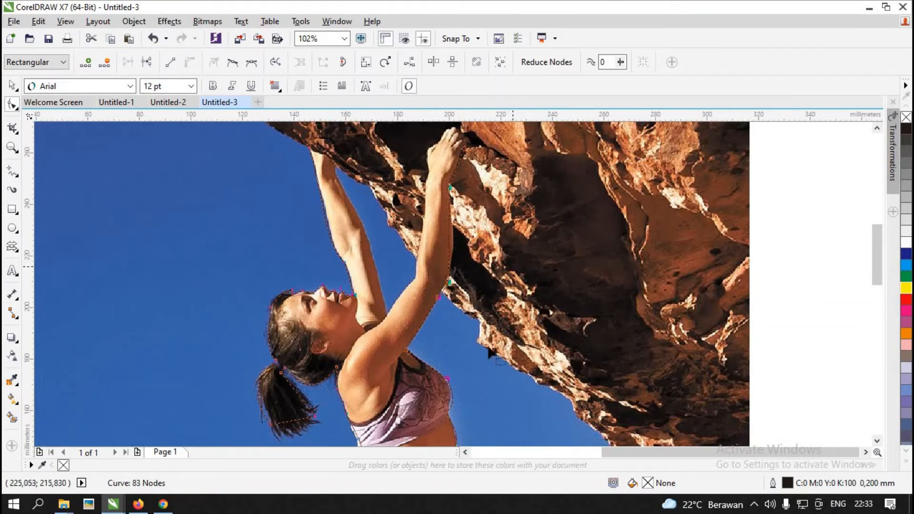
pyautogui.scroll(2, 490, 353)
pyautogui.scroll(2, 500, 261)
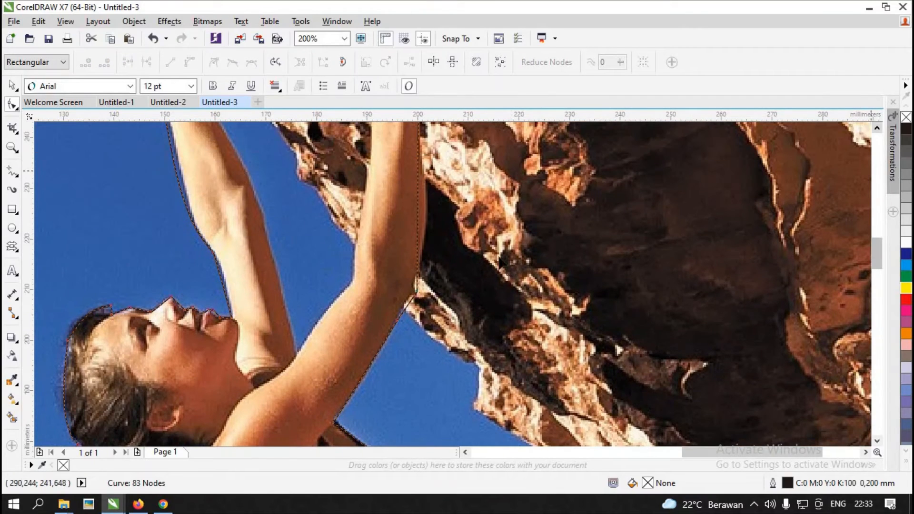
pyautogui.moveTo(419, 221); pyautogui.dragTo(427, 227)
pyautogui.moveTo(420, 298); pyautogui.dragTo(415, 293)
pyautogui.scroll(-2, 421, 333)
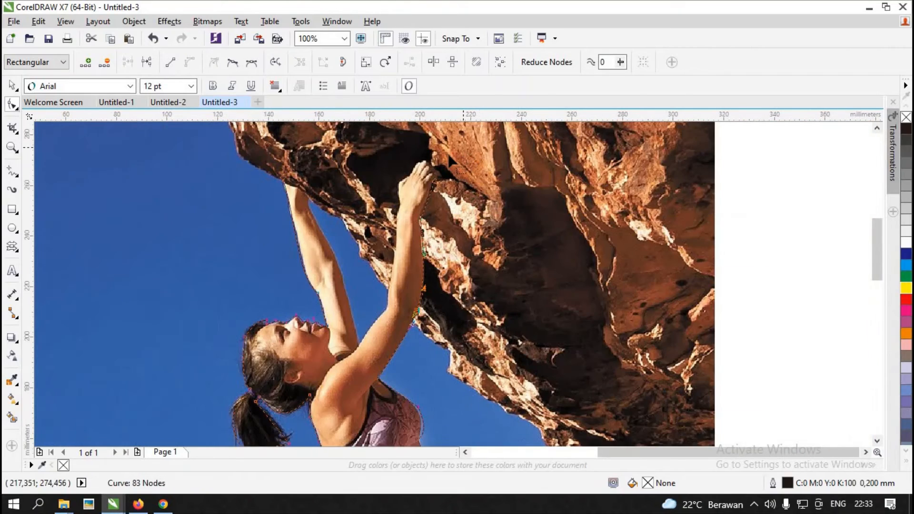
# Extend the outline with short straight segments around the thumb side and over the fingertips of the hand gripping the rock
pyautogui.scroll(3, 434, 169)
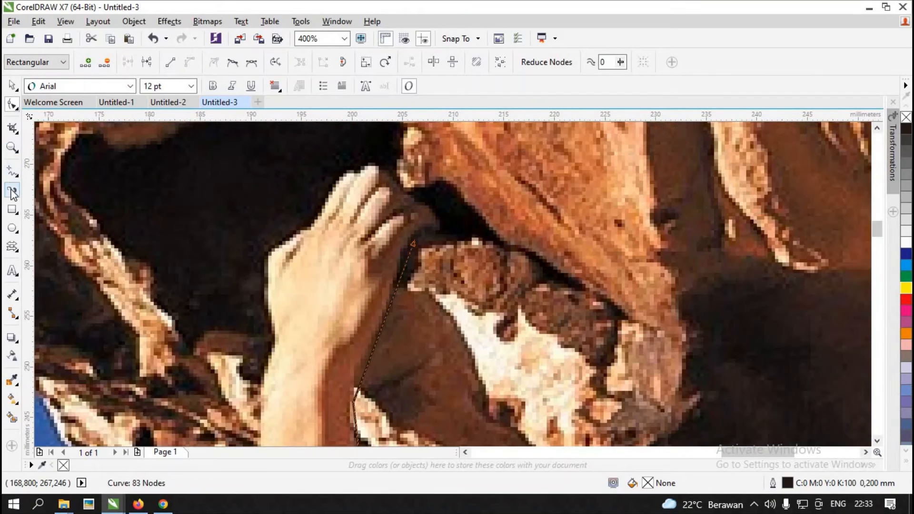
pyautogui.click(12, 170)
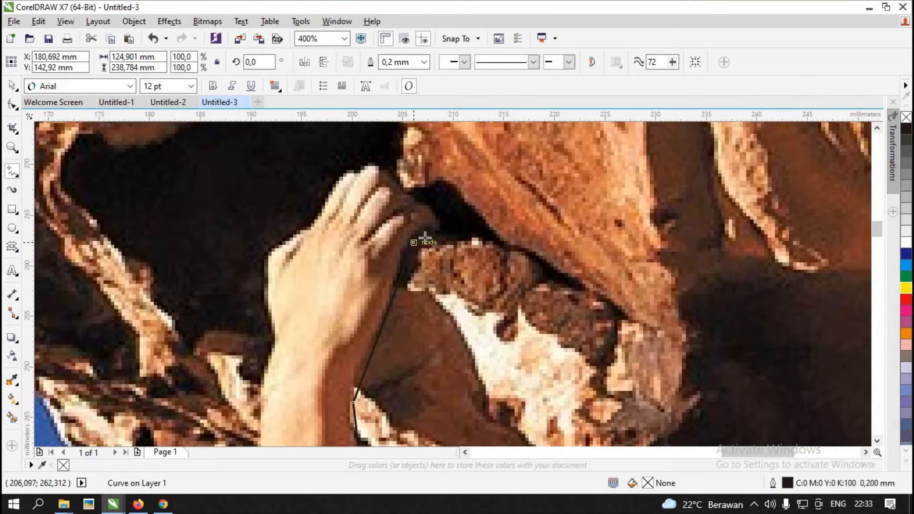
pyautogui.click(414, 242)
pyautogui.click(445, 234)
pyautogui.click(432, 205)
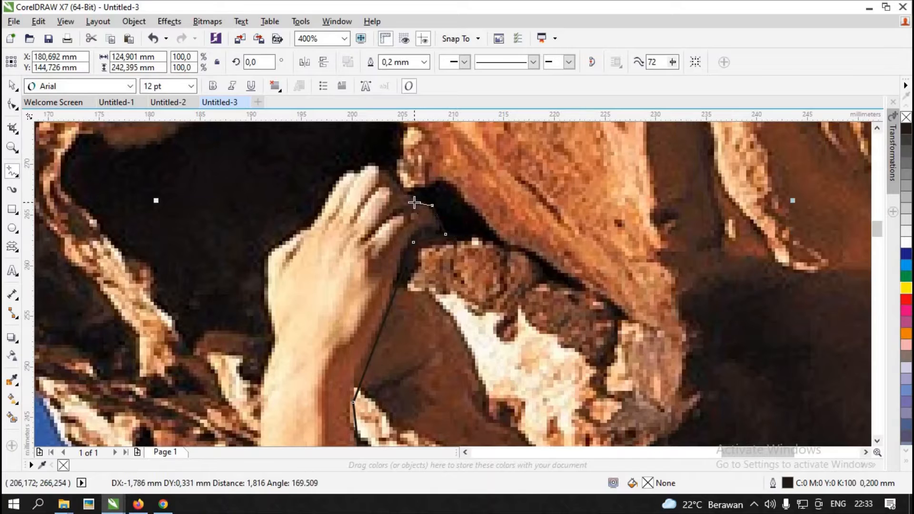
pyautogui.click(414, 202)
pyautogui.click(393, 184)
pyautogui.click(385, 162)
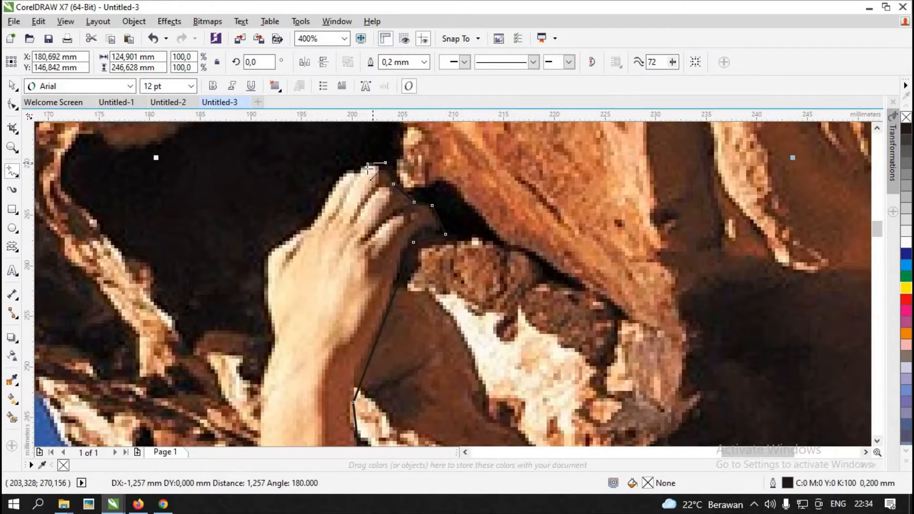
pyautogui.click(367, 168)
pyautogui.click(333, 173)
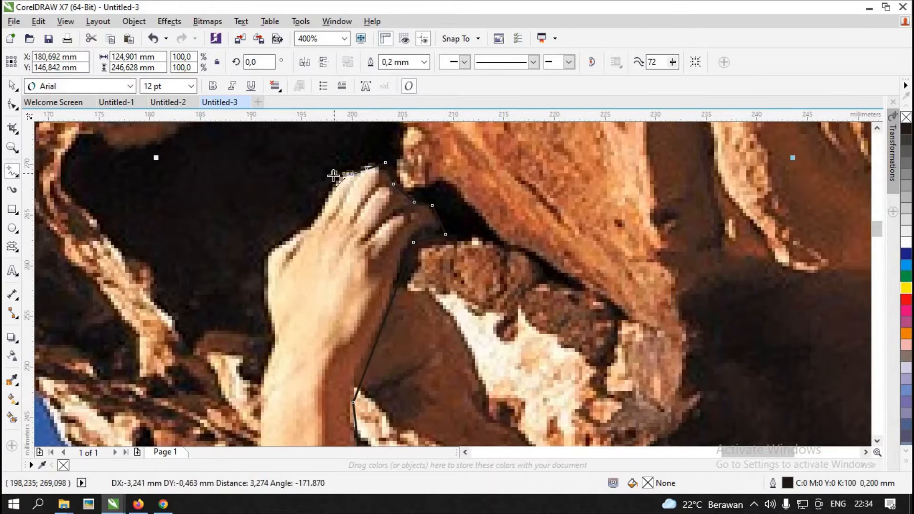
# Trace from the fingertips over the knuckles and down the back of the same hand to just below the wrist
pyautogui.click(310, 222)
pyautogui.click(265, 249)
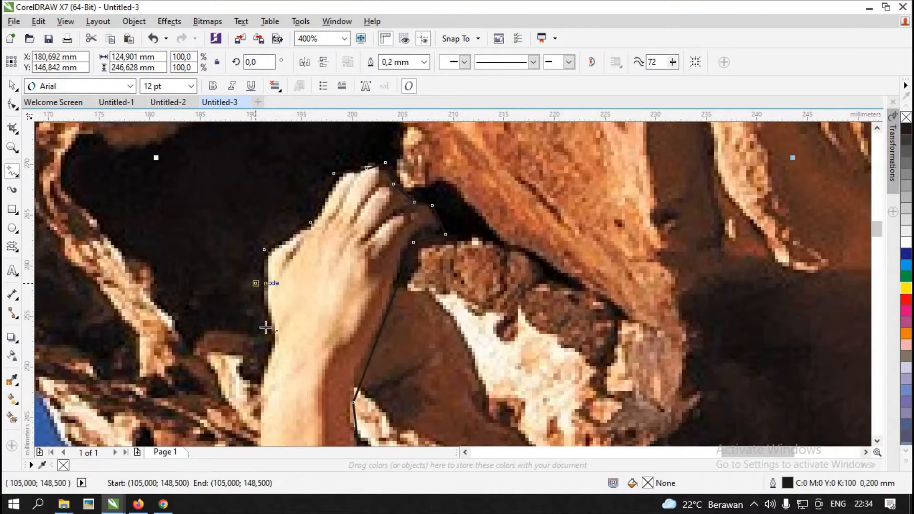
pyautogui.click(256, 283)
pyautogui.click(270, 336)
pyautogui.click(260, 383)
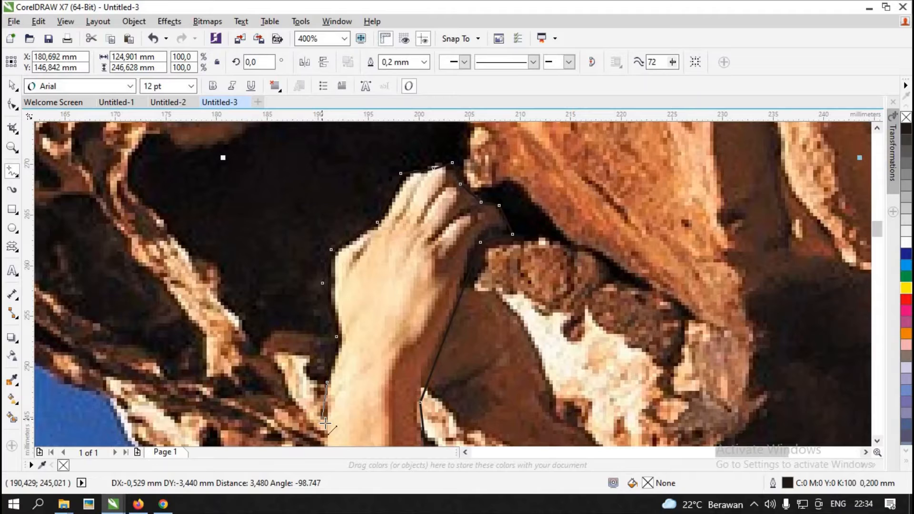
pyautogui.click(328, 427)
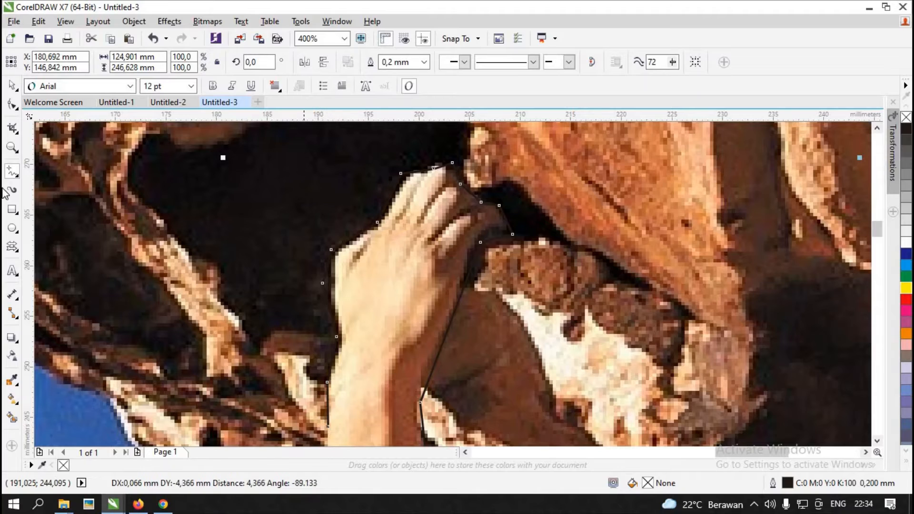
# Convert the segments around the gripping hand to curves and bend them along the finger contours
pyautogui.click(12, 105)
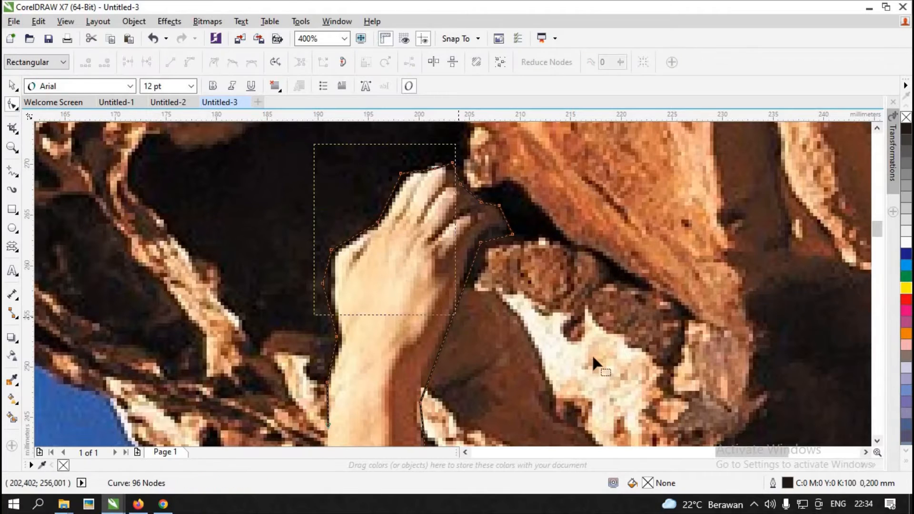
pyautogui.moveTo(592, 354); pyautogui.dragTo(592, 354)
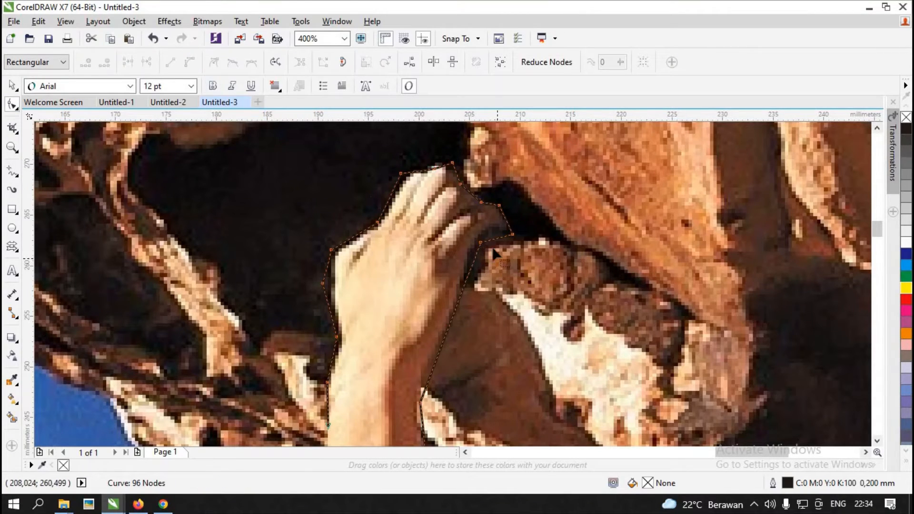
pyautogui.moveTo(498, 239); pyautogui.dragTo(473, 186)
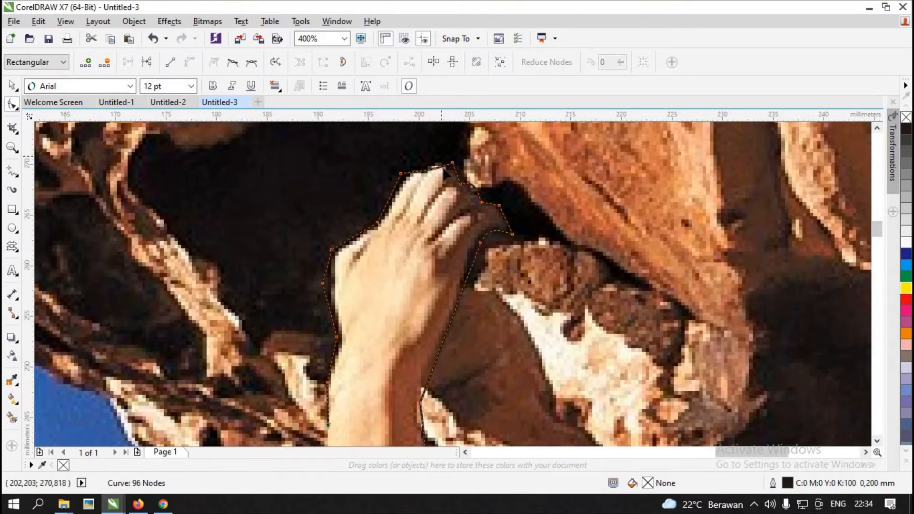
pyautogui.click(438, 172)
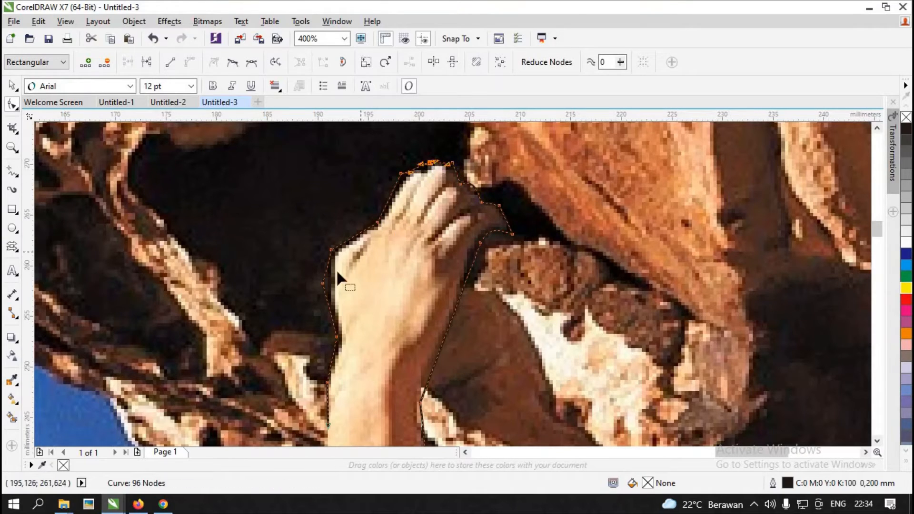
pyautogui.scroll(-3, 326, 296)
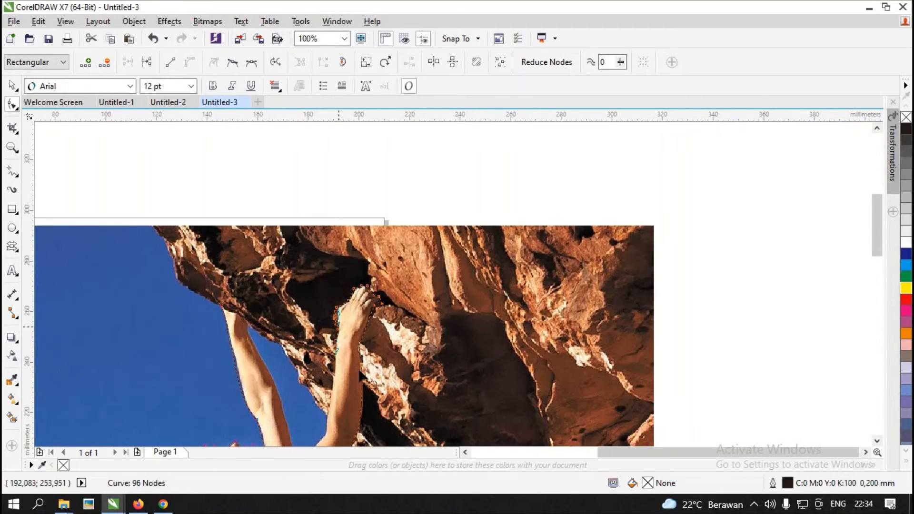
# Extend the outline from below the wrist down the inner edge of the forearm to the inside of the elbow
pyautogui.click(18, 174)
pyautogui.click(20, 146)
pyautogui.click(54, 145)
pyautogui.moveTo(226, 279); pyautogui.dragTo(365, 444)
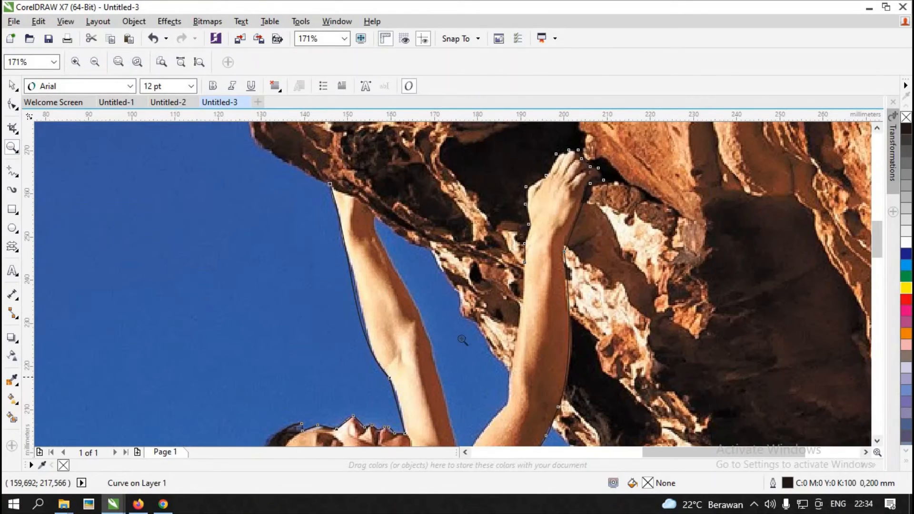
pyautogui.click(13, 171)
pyautogui.click(524, 263)
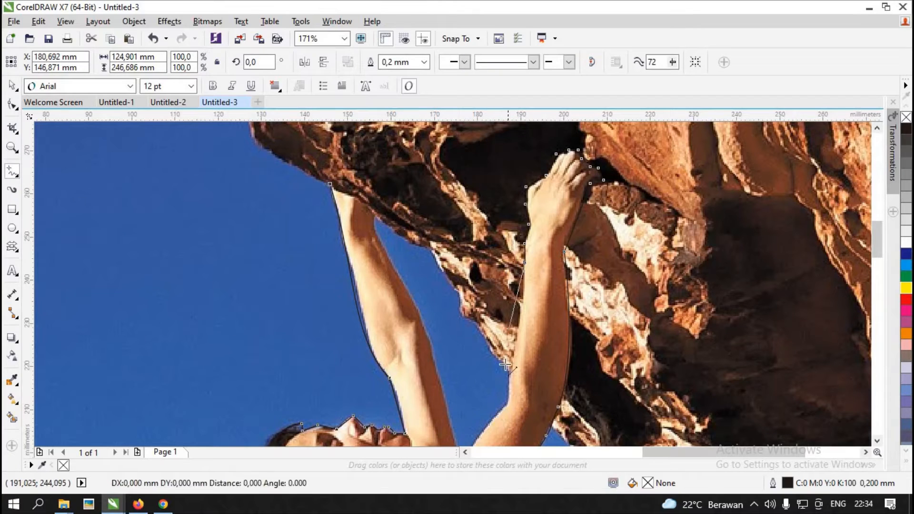
pyautogui.doubleClick(519, 322)
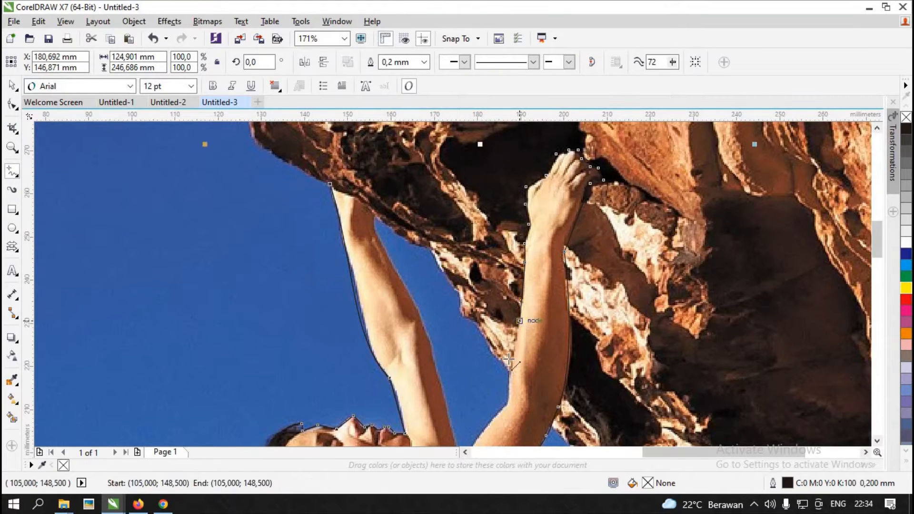
pyautogui.doubleClick(506, 405)
# Carry the outline across to the other arm, trace up its inner edge and close it at the wrist under the rock
pyautogui.doubleClick(455, 431)
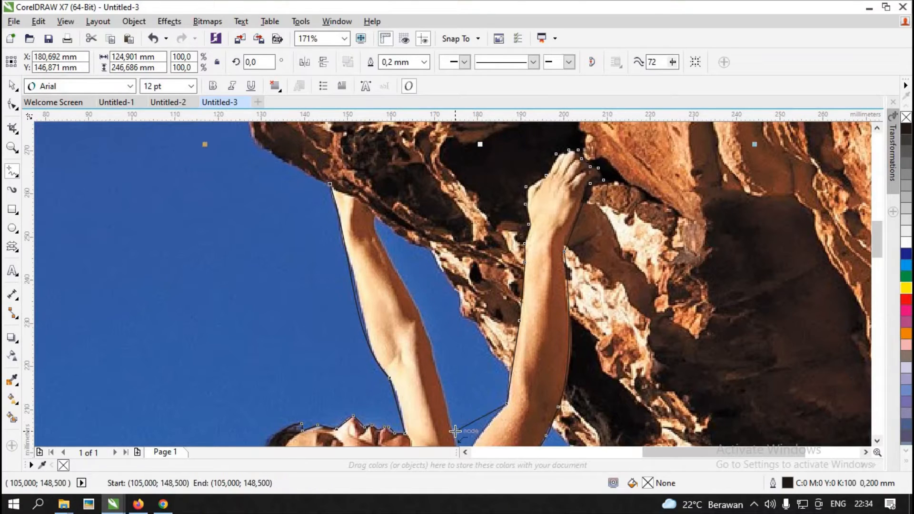
pyautogui.doubleClick(435, 367)
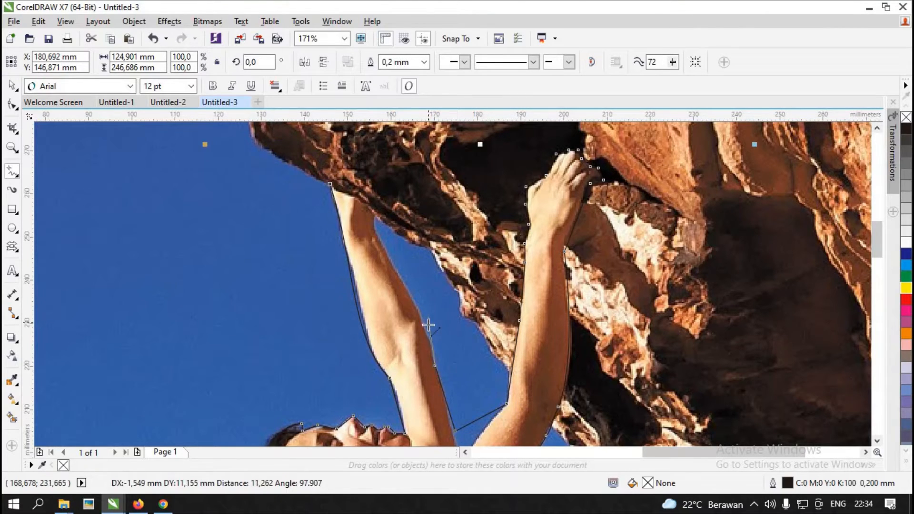
pyautogui.doubleClick(427, 329)
pyautogui.doubleClick(405, 281)
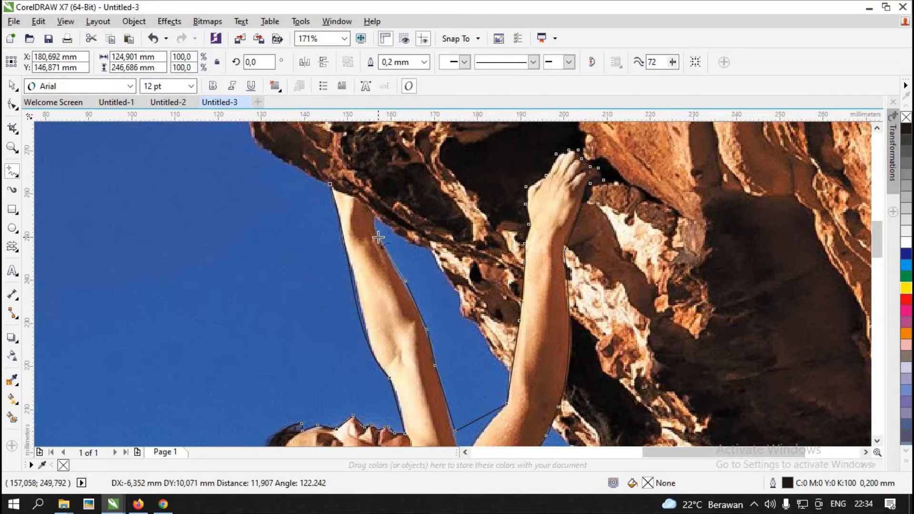
pyautogui.doubleClick(378, 236)
pyautogui.doubleClick(378, 221)
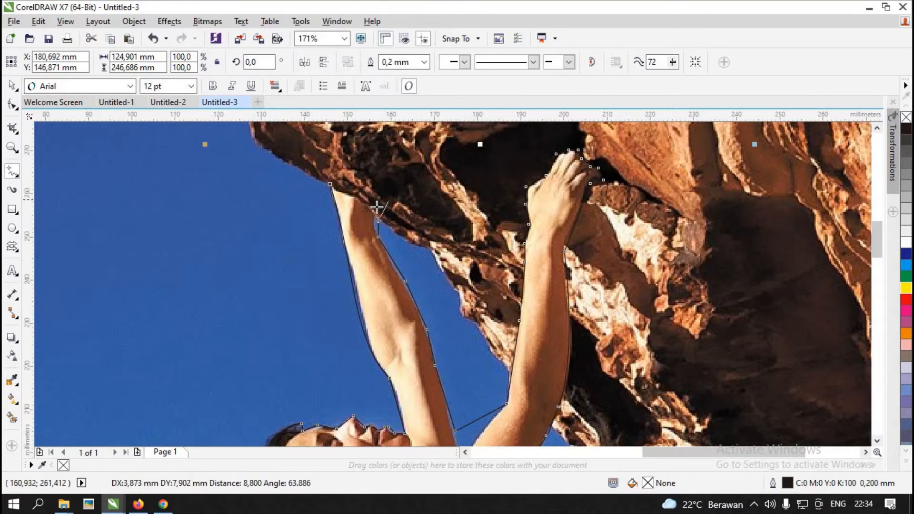
pyautogui.doubleClick(377, 206)
pyautogui.click(331, 180)
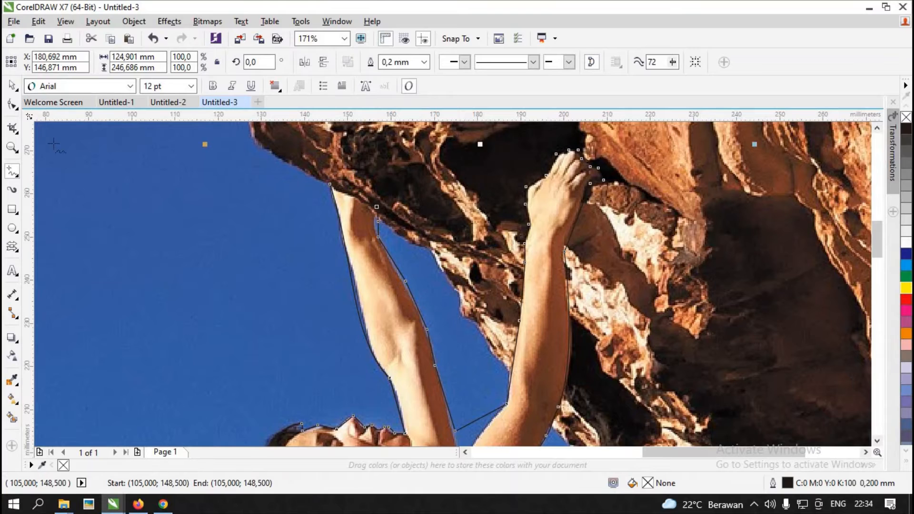
# Select the nodes along both raised arms and convert their segments to curves
pyautogui.click(12, 103)
pyautogui.moveTo(334, 157); pyautogui.dragTo(576, 438)
pyautogui.click(191, 65)
pyautogui.click(268, 168)
# Add a node on the segment bridging the two arms and pull it down into the gap where the arms meet
pyautogui.scroll(1, 433, 415)
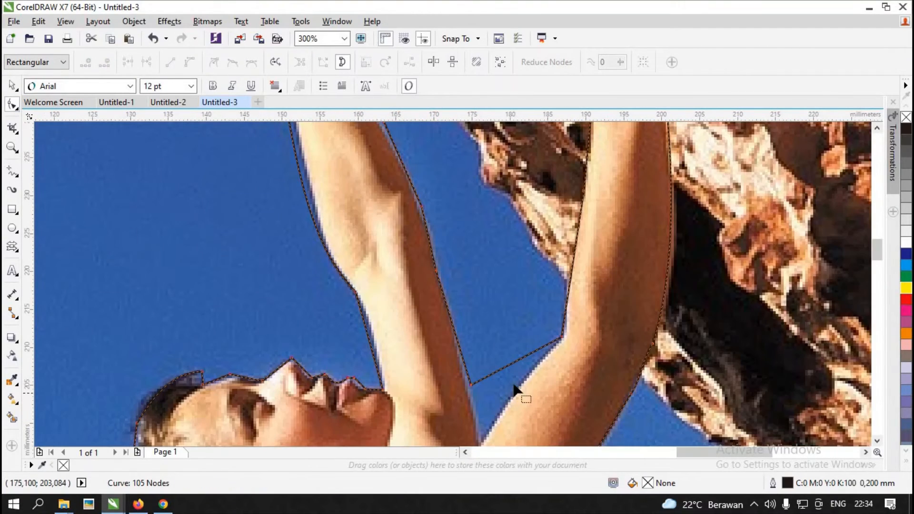
pyautogui.doubleClick(479, 380)
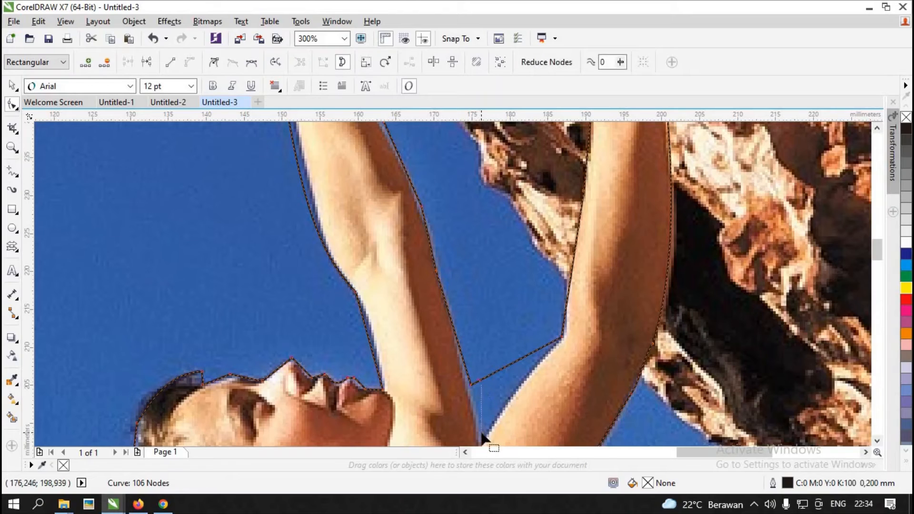
pyautogui.click(484, 378)
pyautogui.moveTo(476, 378); pyautogui.dragTo(486, 431)
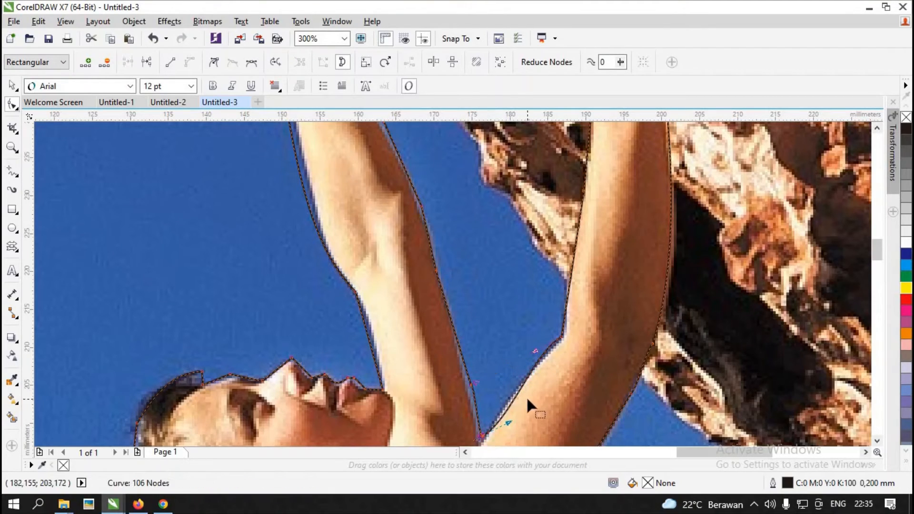
# Reshape the inner edge of the far arm's outline so it hugs the wrist just below the rock
pyautogui.scroll(-5, 430, 189)
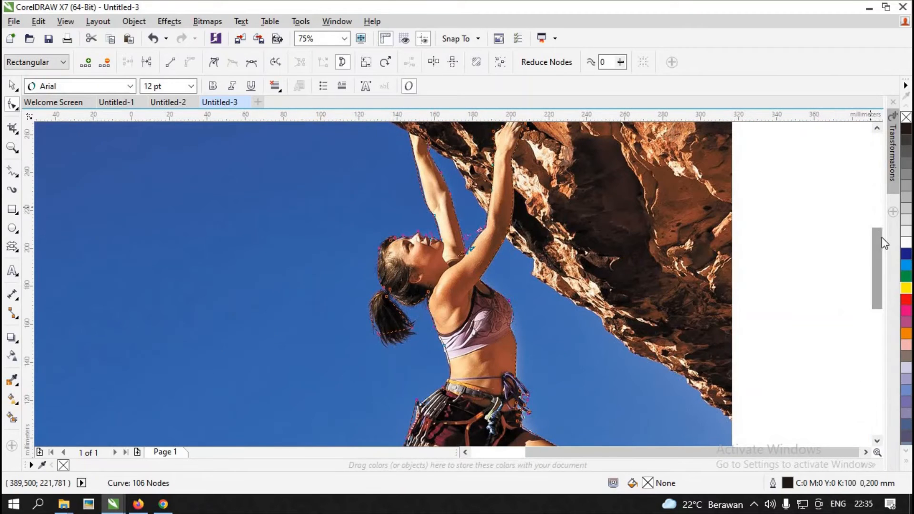
pyautogui.moveTo(882, 243); pyautogui.dragTo(880, 220)
pyautogui.scroll(5, 444, 212)
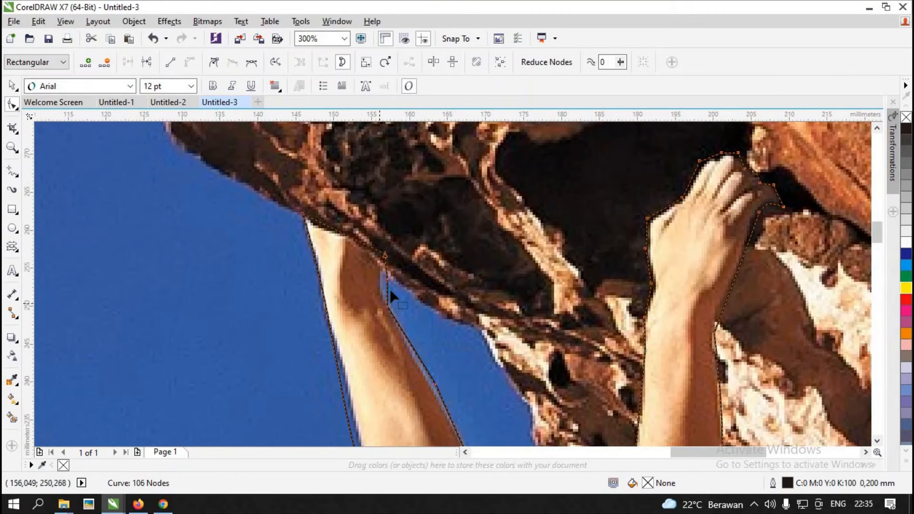
pyautogui.moveTo(382, 286); pyautogui.dragTo(390, 291)
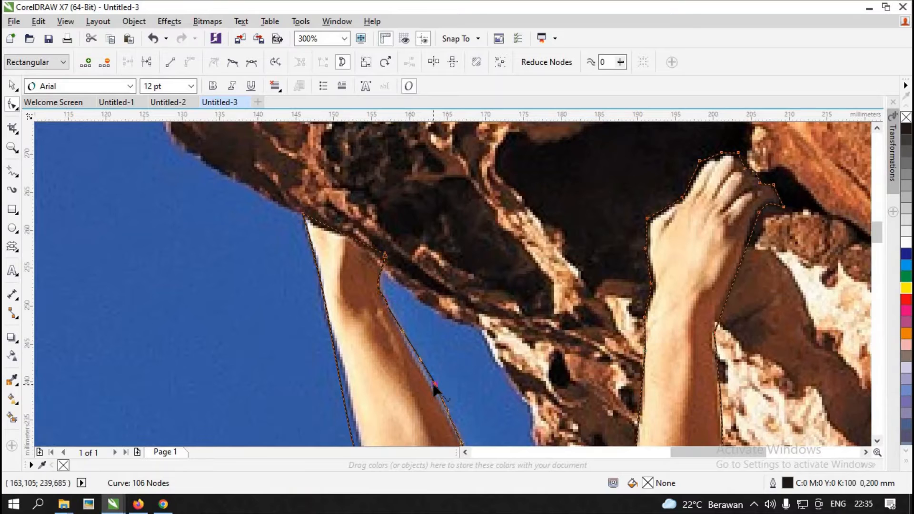
# Remove the spare node on the far arm's inner edge and nudge a node on its outer edge onto the forearm
pyautogui.press('Delete')
pyautogui.click(408, 384)
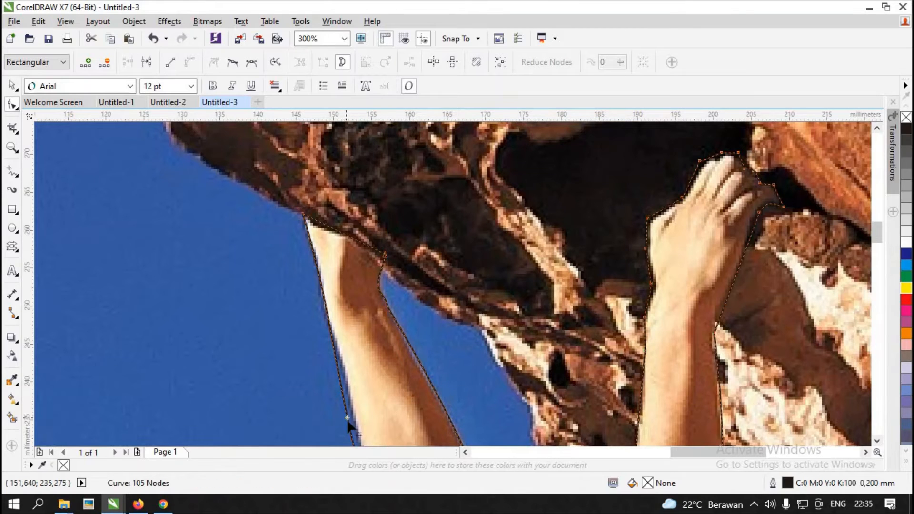
pyautogui.moveTo(347, 418); pyautogui.dragTo(354, 425)
pyautogui.scroll(-3, 330, 371)
pyautogui.scroll(2, 367, 416)
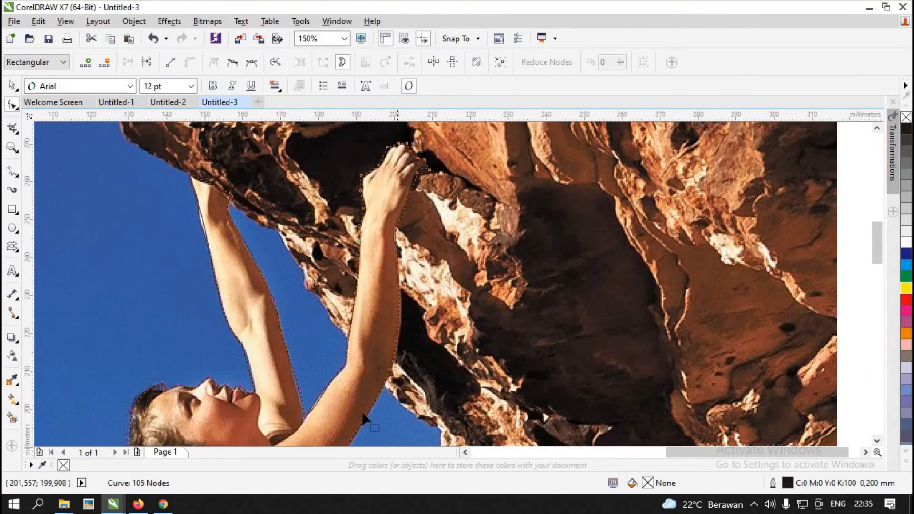
# Add nodes along the outline across the ponytail's tip and pull them into the first pointed strands
pyautogui.click(16, 150)
pyautogui.rightClick(254, 288)
pyautogui.rightClick(254, 288)
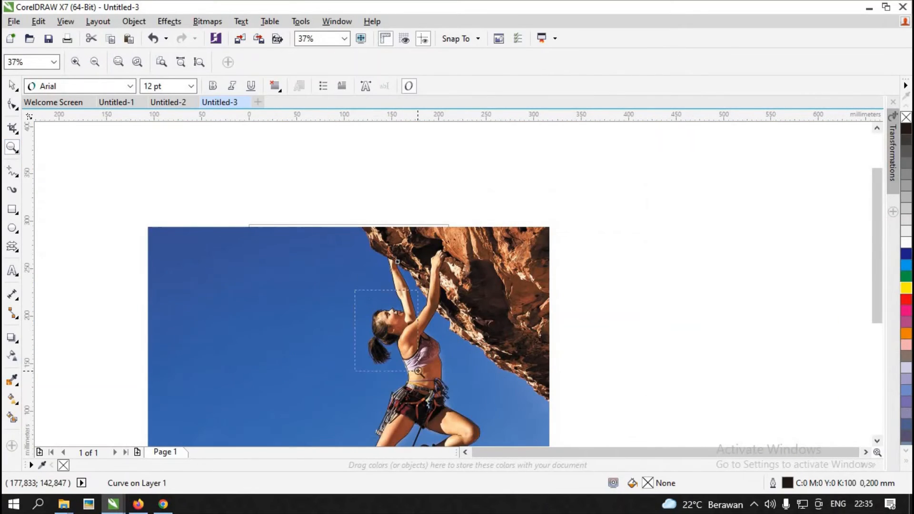
pyautogui.moveTo(418, 370); pyautogui.dragTo(419, 371)
pyautogui.moveTo(490, 412); pyautogui.dragTo(490, 412)
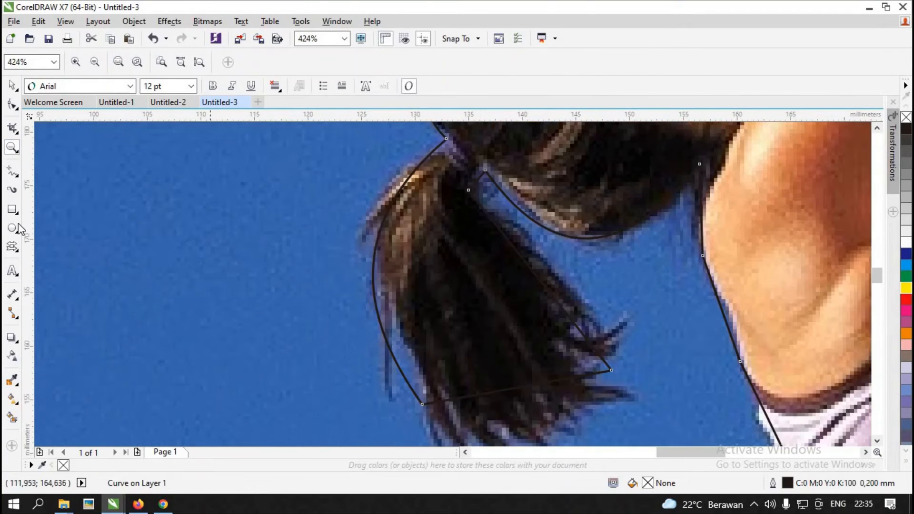
pyautogui.click(15, 107)
pyautogui.click(12, 171)
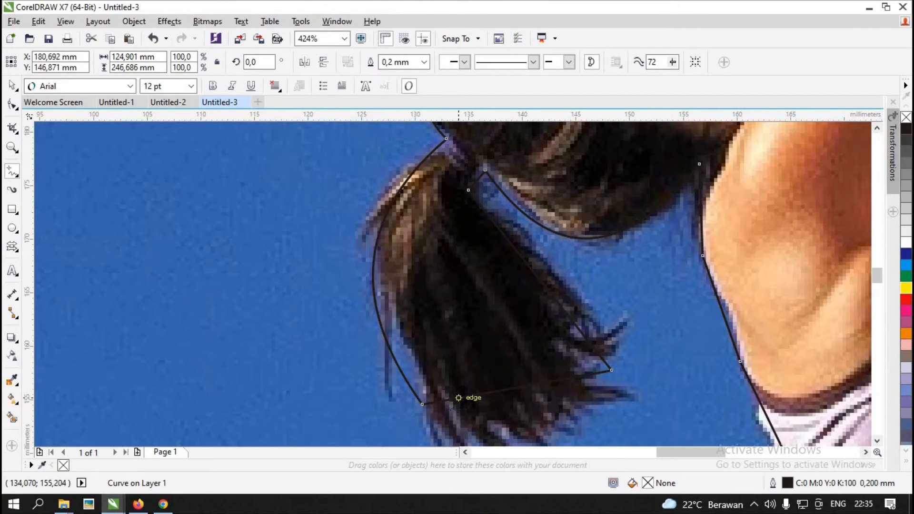
pyautogui.click(13, 104)
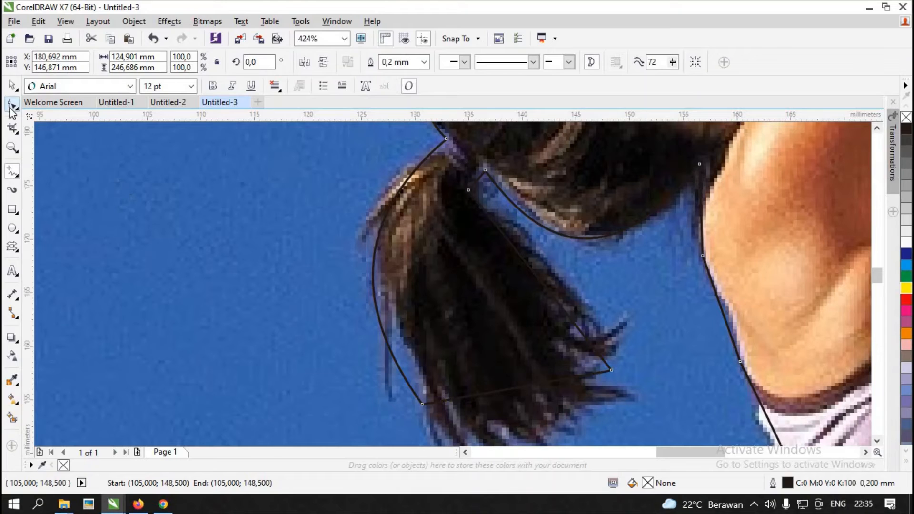
pyautogui.click(452, 399)
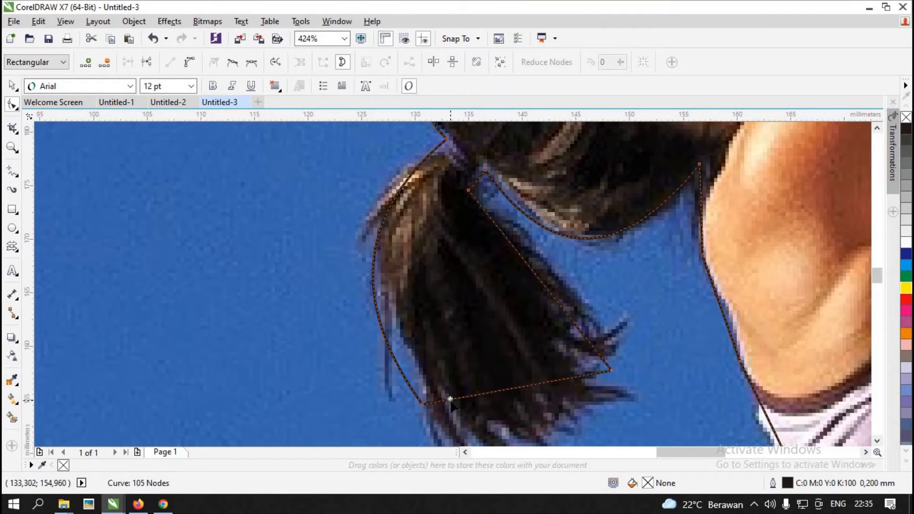
pyautogui.doubleClick(450, 399)
pyautogui.moveTo(451, 399)
pyautogui.mouseDown()
pyautogui.moveTo(458, 436)
pyautogui.moveTo(422, 339)
pyautogui.moveTo(500, 415)
pyautogui.moveTo(454, 320)
pyautogui.mouseUp()
pyautogui.doubleClick(476, 428)
pyautogui.doubleClick(447, 344)
pyautogui.doubleClick(510, 411)
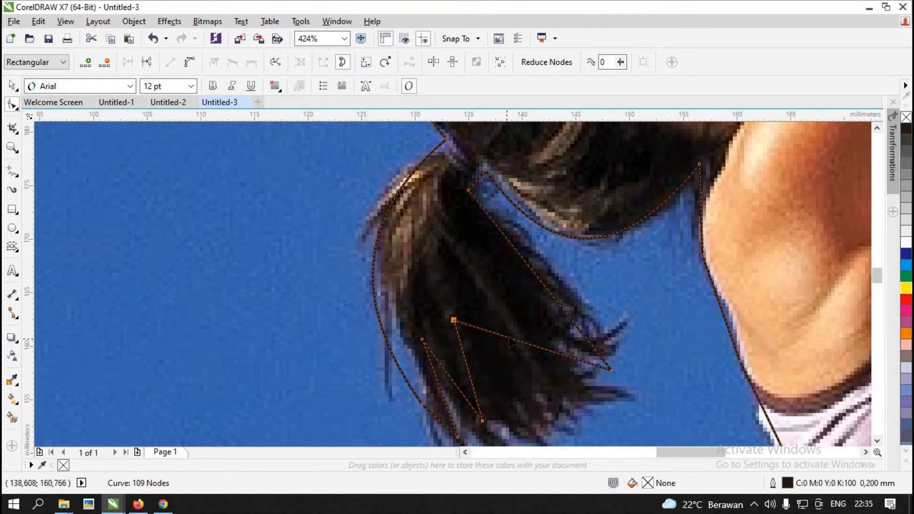
# Add more nodes on the ponytail's remaining lower edge and pull them in and out to form further hair strands
pyautogui.doubleClick(509, 342)
pyautogui.moveTo(510, 342); pyautogui.dragTo(477, 309)
pyautogui.doubleClick(549, 413)
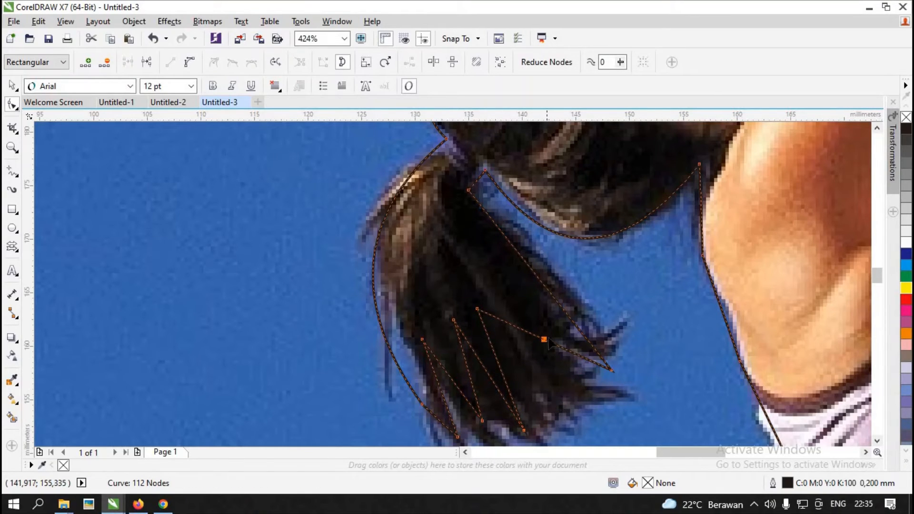
pyautogui.moveTo(544, 340); pyautogui.dragTo(496, 302)
pyautogui.doubleClick(578, 390)
# Convert the straight segment along the ponytail's inner side to a curve and bend it inward into the hair
pyautogui.click(574, 322)
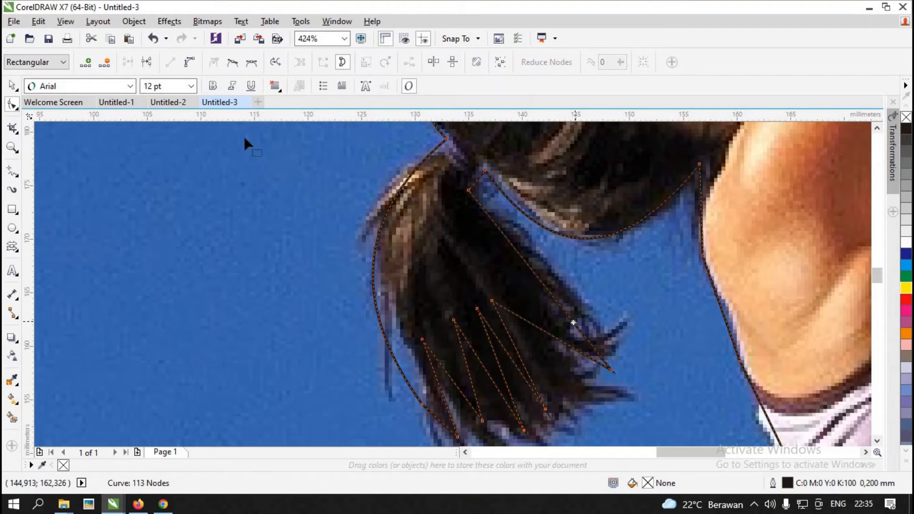
pyautogui.click(192, 65)
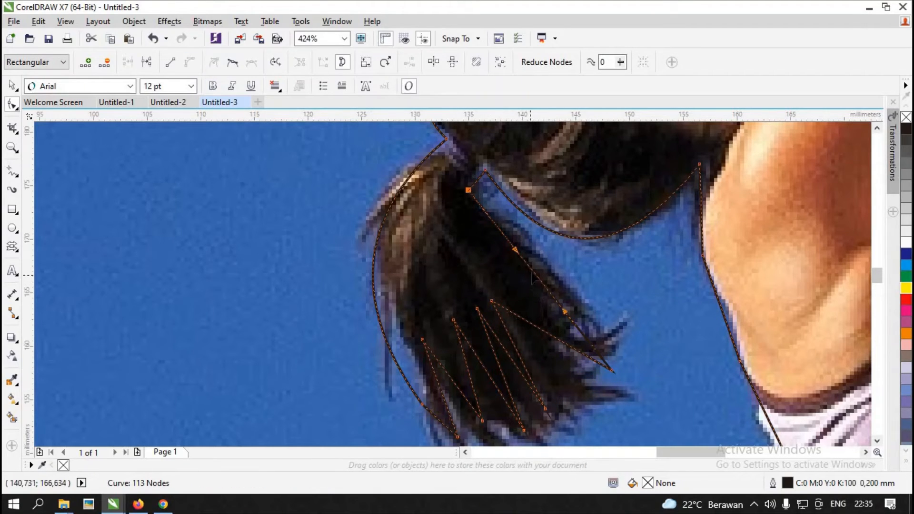
pyautogui.moveTo(532, 270); pyautogui.dragTo(516, 290)
pyautogui.scroll(-1, 519, 366)
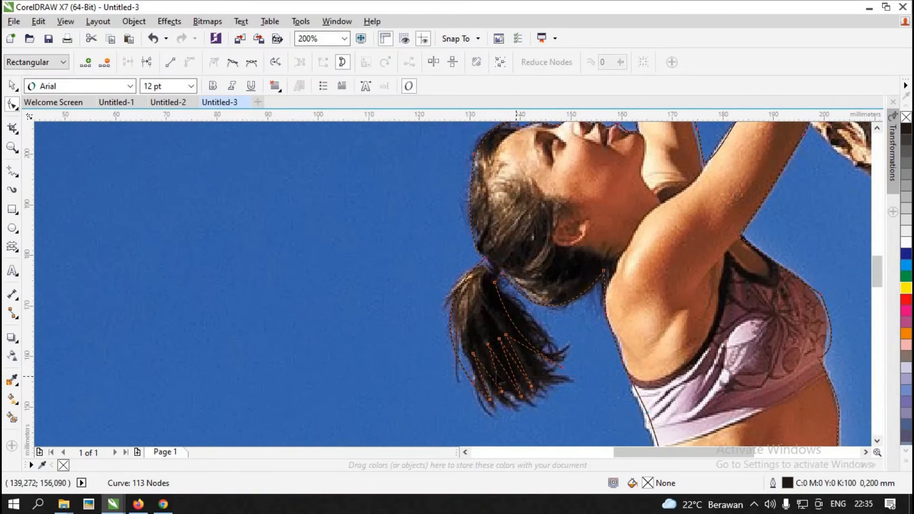
pyautogui.scroll(-3, 180, 246)
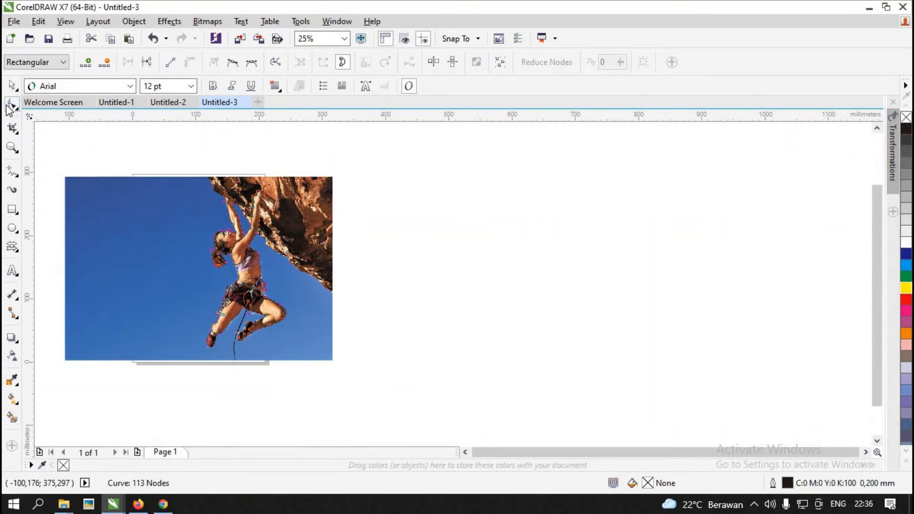
# Try a green fill on the traced climber outline and undo it
pyautogui.click(15, 85)
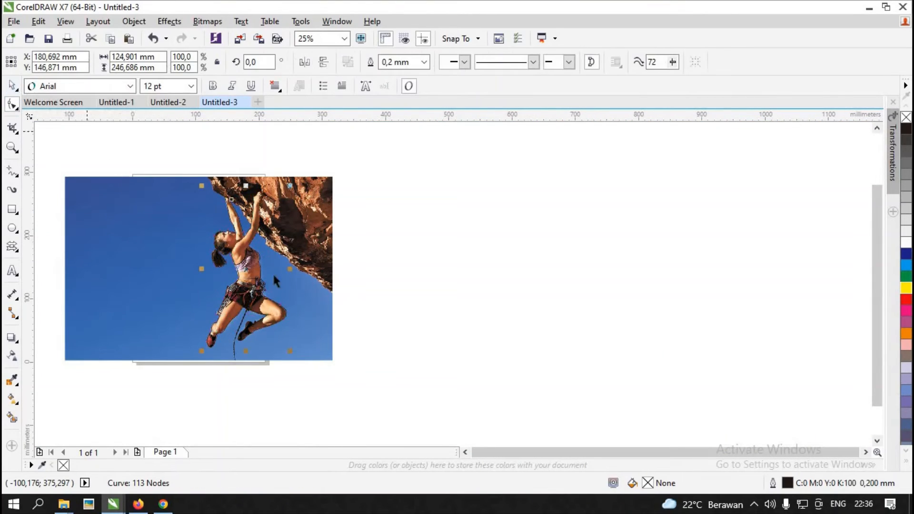
pyautogui.click(905, 277)
pyautogui.click(362, 320)
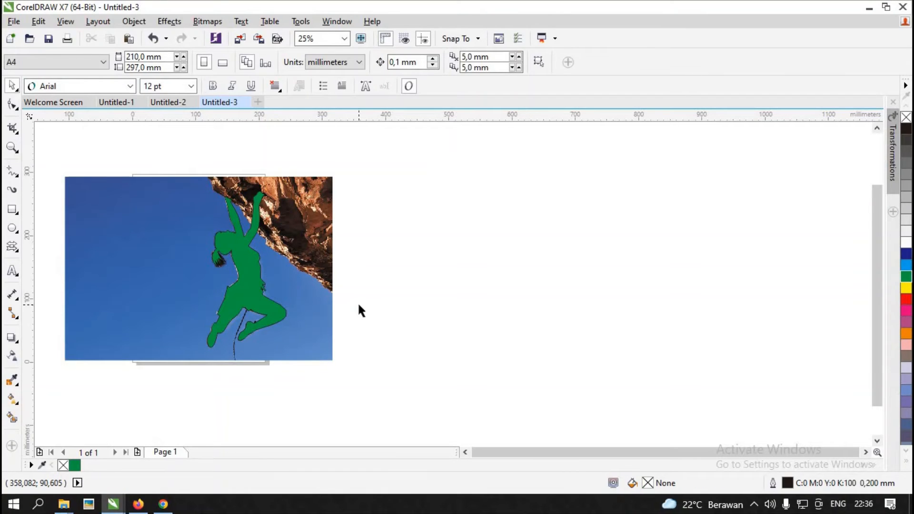
pyautogui.hotkey('ctrl', 'z')
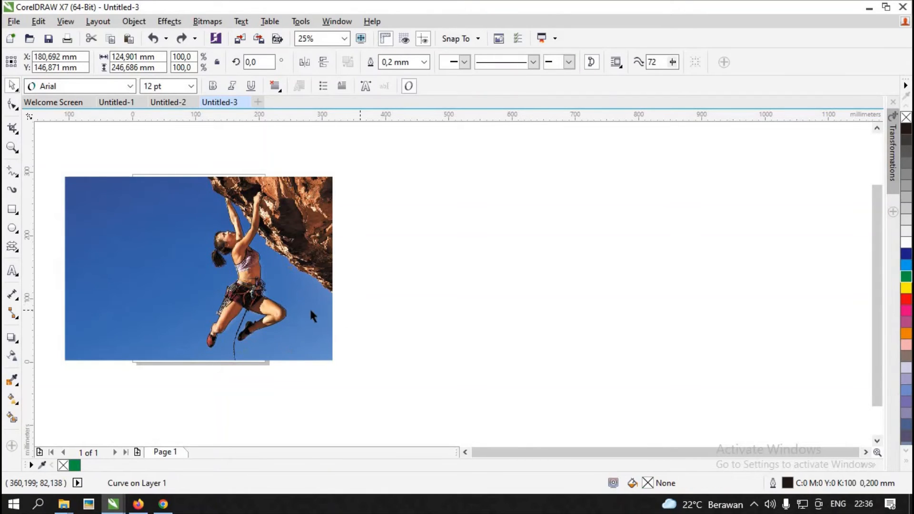
# Fill the traced climber outline with black and move the silhouette onto the empty area beside the photo
pyautogui.click(310, 309)
pyautogui.click(257, 251)
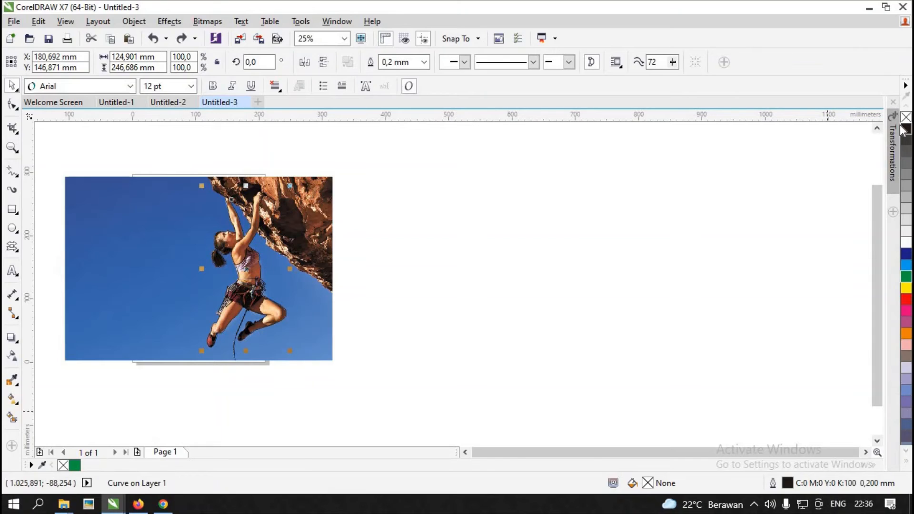
pyautogui.click(416, 259)
pyautogui.moveTo(262, 291); pyautogui.dragTo(485, 284)
pyautogui.click(595, 278)
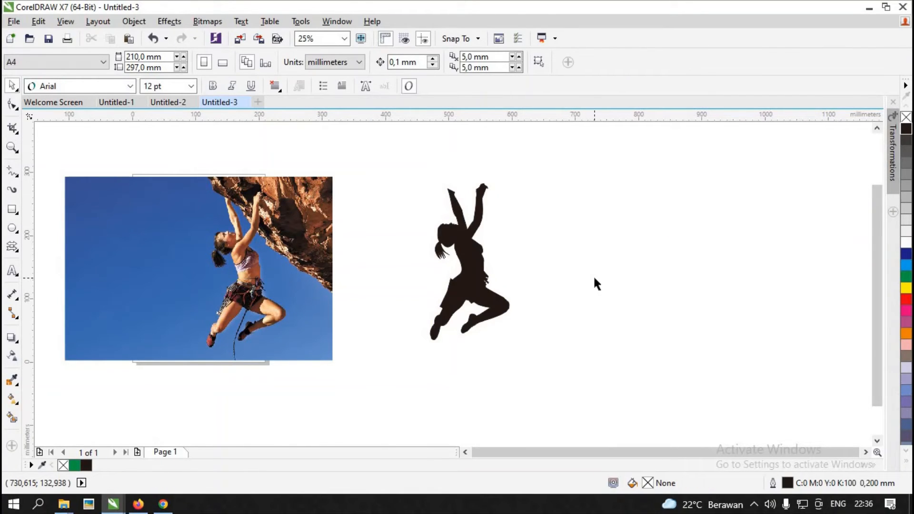
# Sketch a short freehand rock line sloping down from above the silhouette's head side to the far hand
pyautogui.click(11, 171)
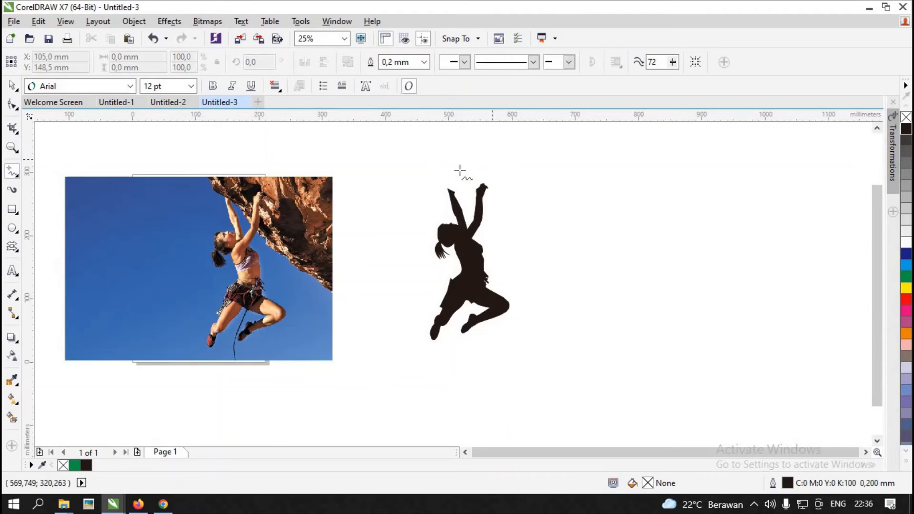
pyautogui.moveTo(440, 178); pyautogui.dragTo(443, 181)
pyautogui.scroll(1, 459, 179)
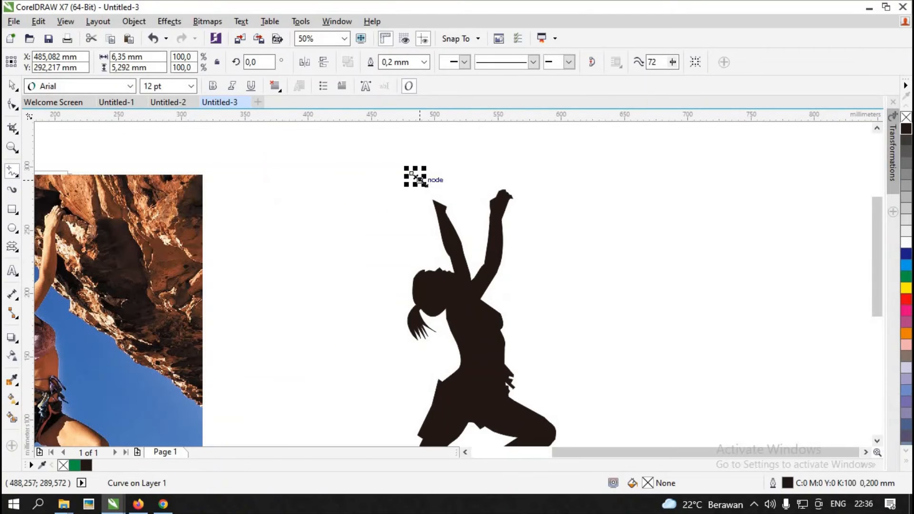
pyautogui.click(420, 180)
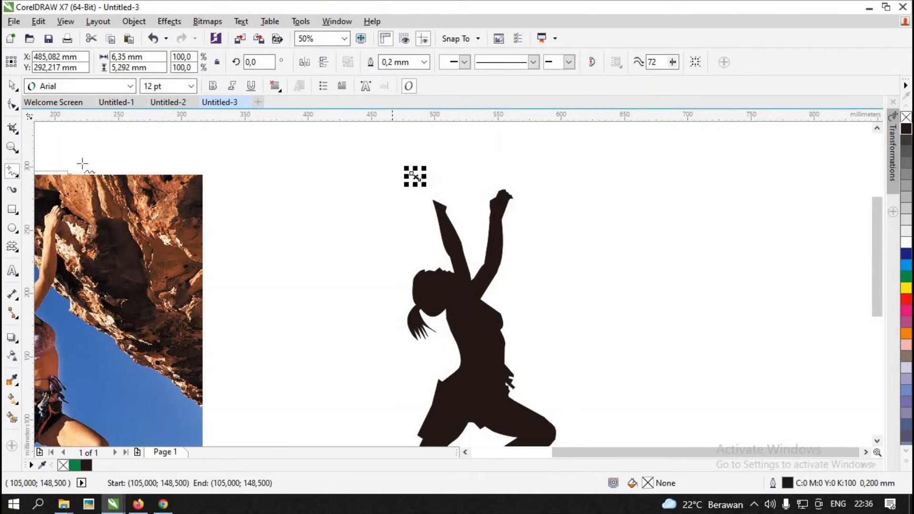
pyautogui.scroll(1, 422, 183)
pyautogui.moveTo(416, 177); pyautogui.dragTo(460, 222)
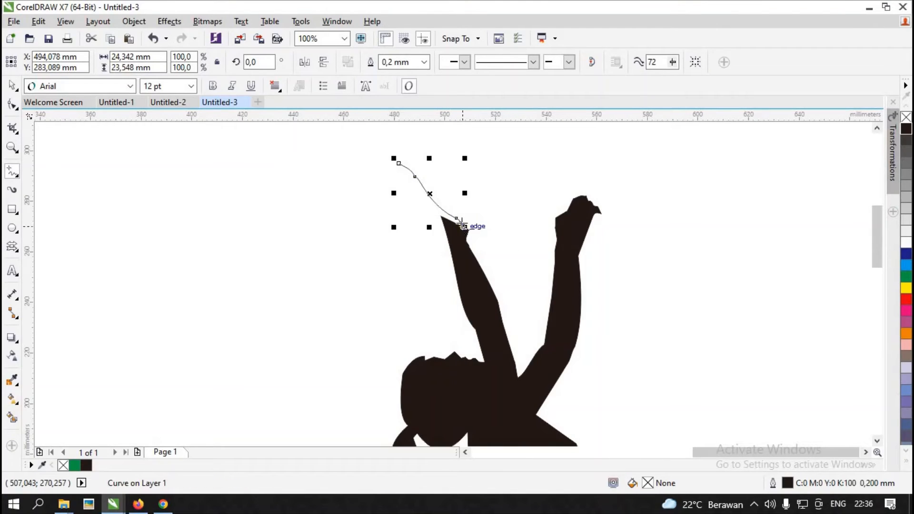
# Extend the rock line with straight segments between the hands, past the near hand and steeply down, about 129 by 100 mm overall
pyautogui.click(457, 220)
pyautogui.click(497, 254)
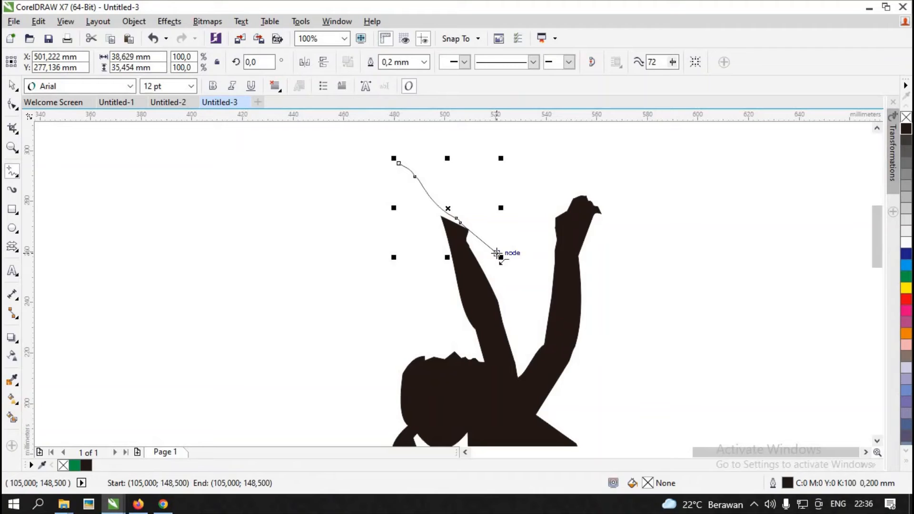
pyautogui.click(555, 217)
pyautogui.doubleClick(609, 212)
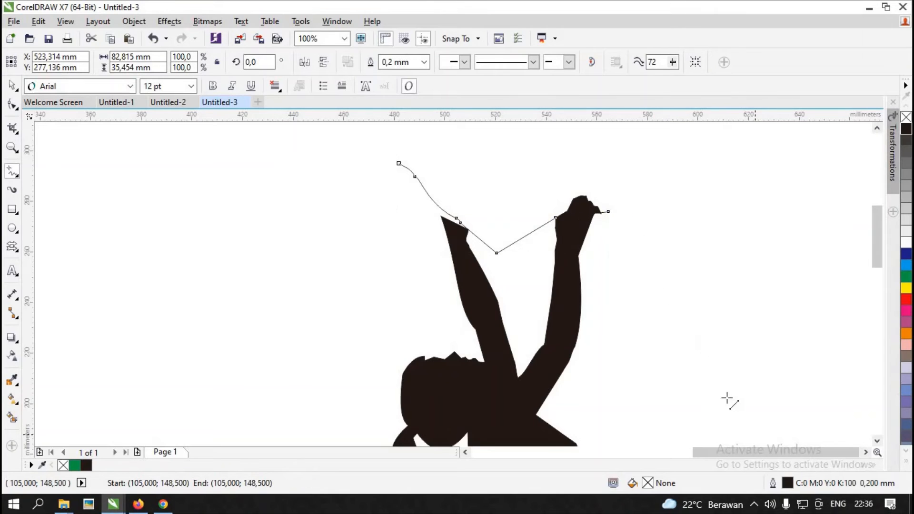
pyautogui.click(725, 397)
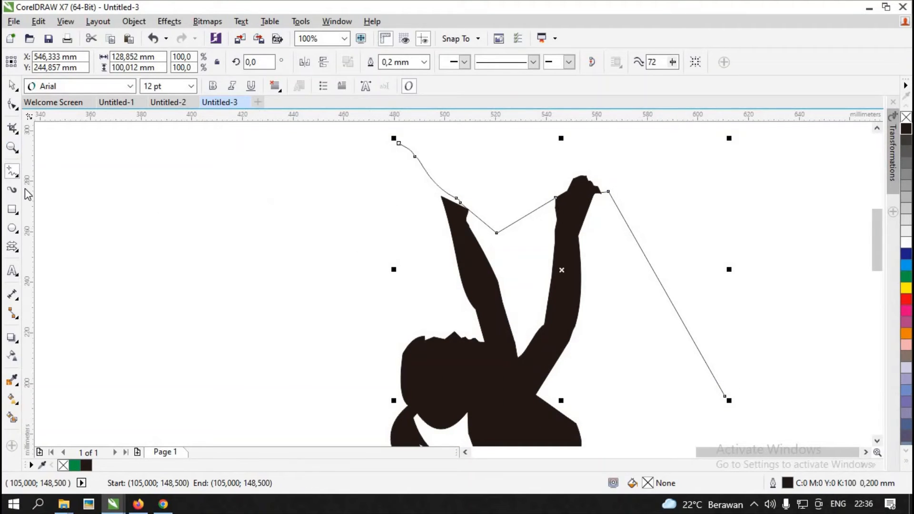
# Draw a circle about 270 mm in diameter overlapping the photo and the silhouette
pyautogui.click(12, 228)
pyautogui.rightClick(70, 228)
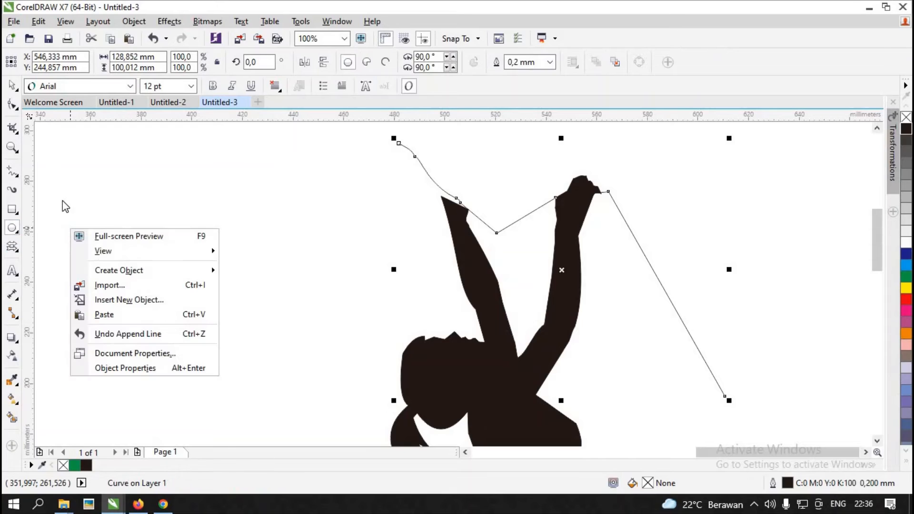
pyautogui.click(65, 224)
pyautogui.click(12, 148)
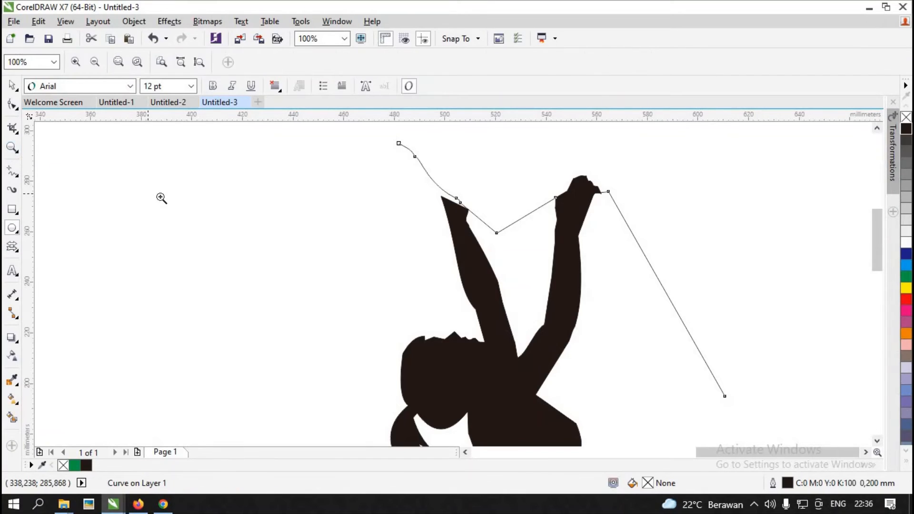
pyautogui.rightClick(161, 197)
pyautogui.rightClick(162, 198)
pyautogui.moveTo(253, 177); pyautogui.dragTo(485, 395)
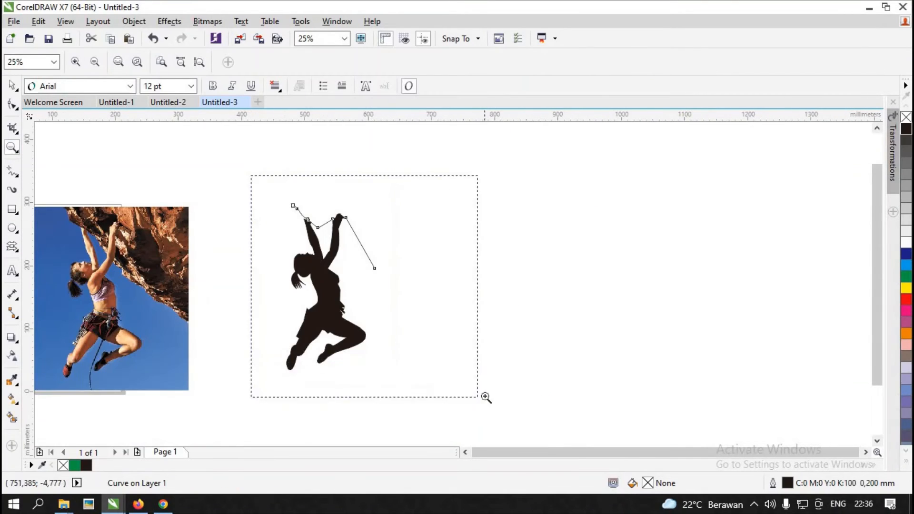
pyautogui.click(12, 88)
pyautogui.click(12, 228)
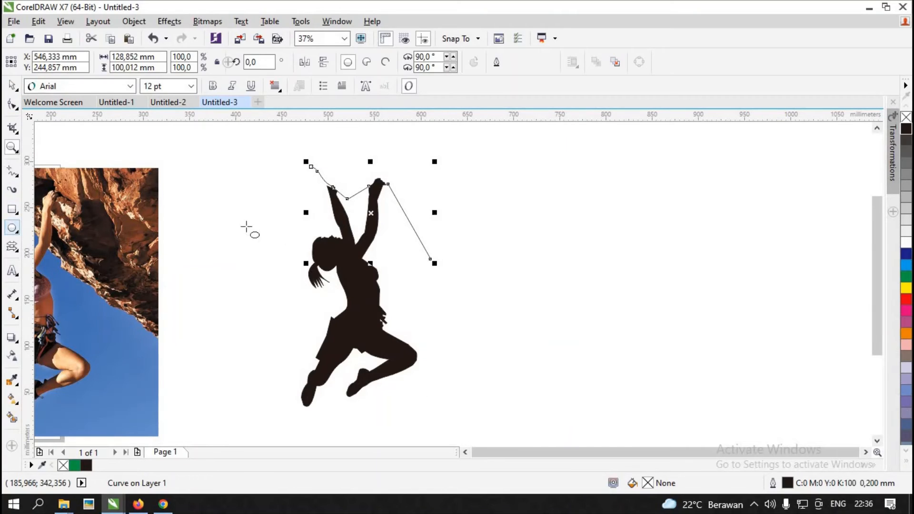
pyautogui.moveTo(276, 231); pyautogui.dragTo(405, 360)
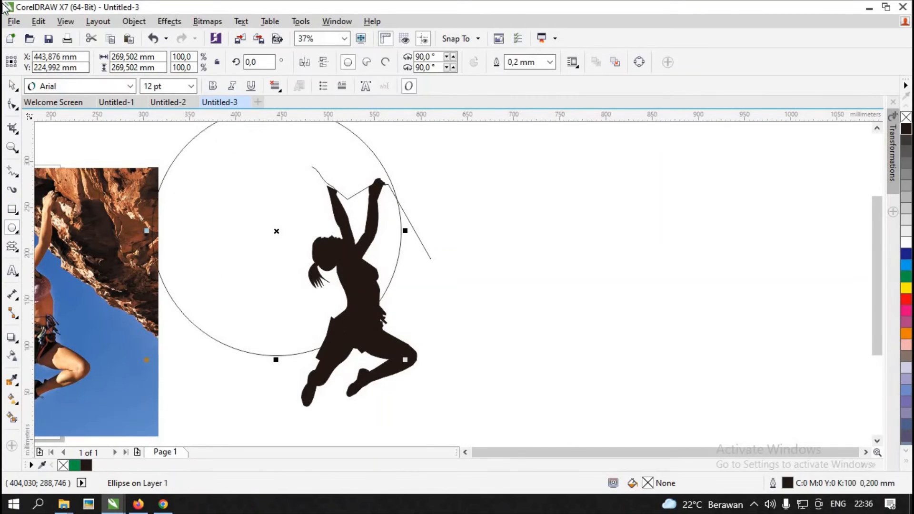
# Fill the circle with white
pyautogui.click(12, 86)
pyautogui.click(121, 145)
pyautogui.click(377, 157)
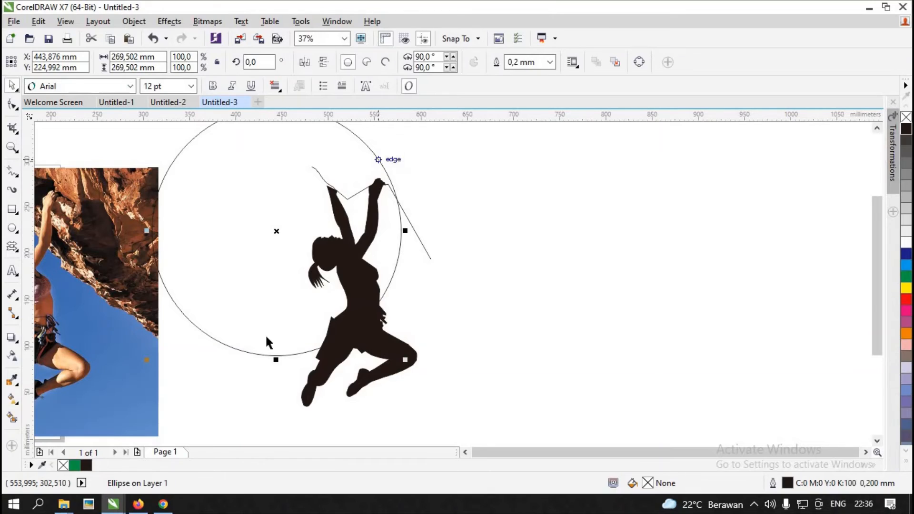
pyautogui.click(906, 243)
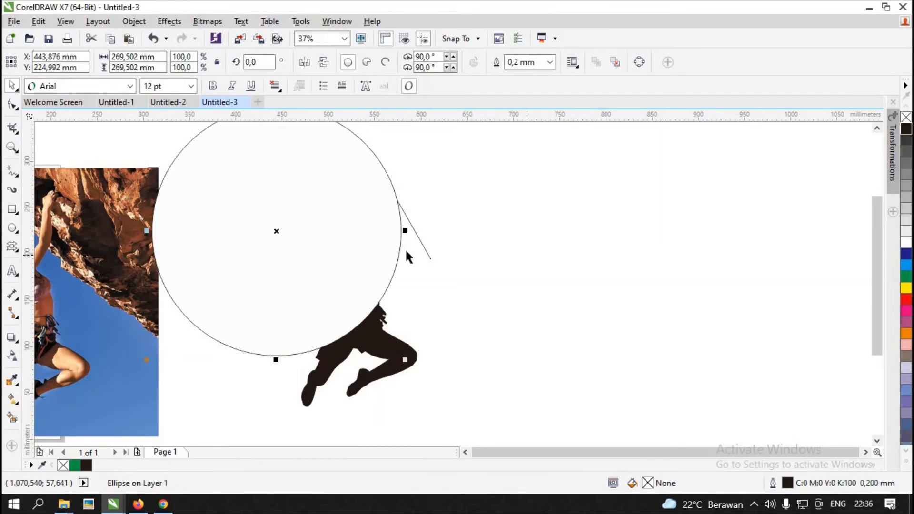
# Move the white circle over the silhouette, centred at about X 571 mm, Y 180 mm, and send it to the back
pyautogui.moveTo(403, 245); pyautogui.dragTo(520, 287)
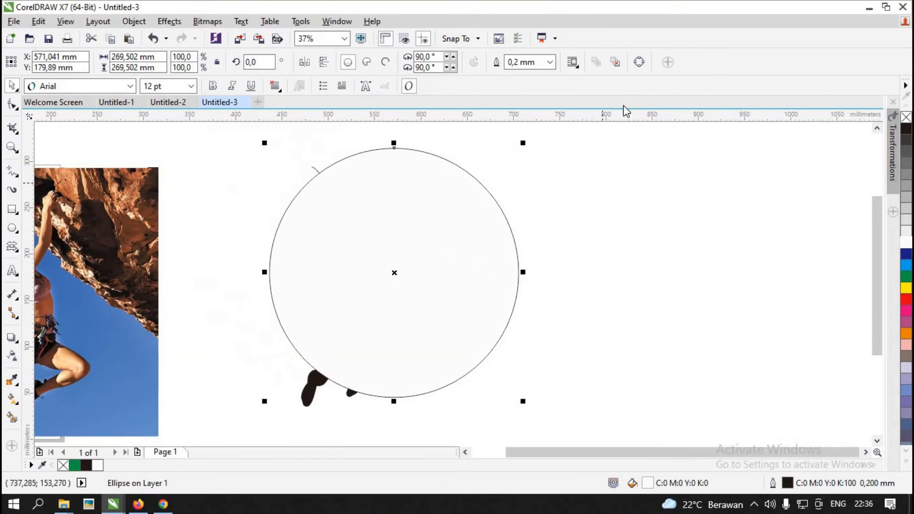
pyautogui.click(617, 65)
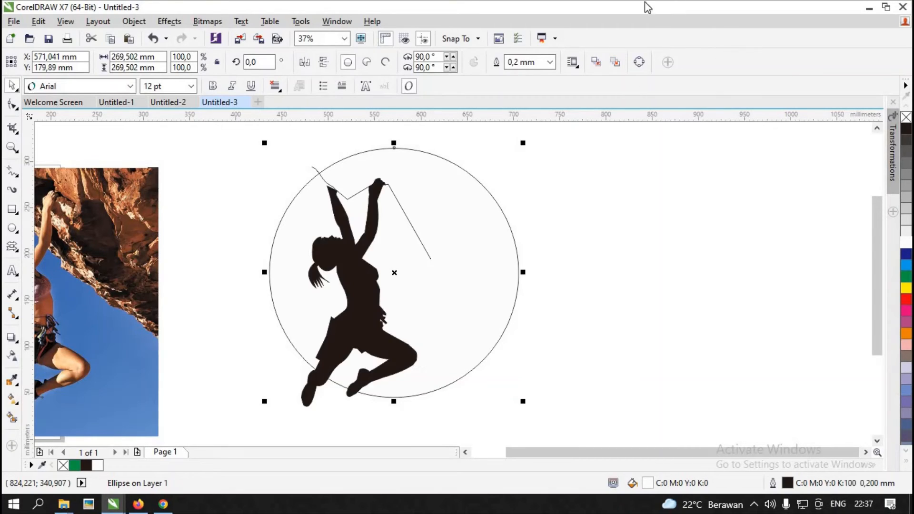
pyautogui.click(587, 276)
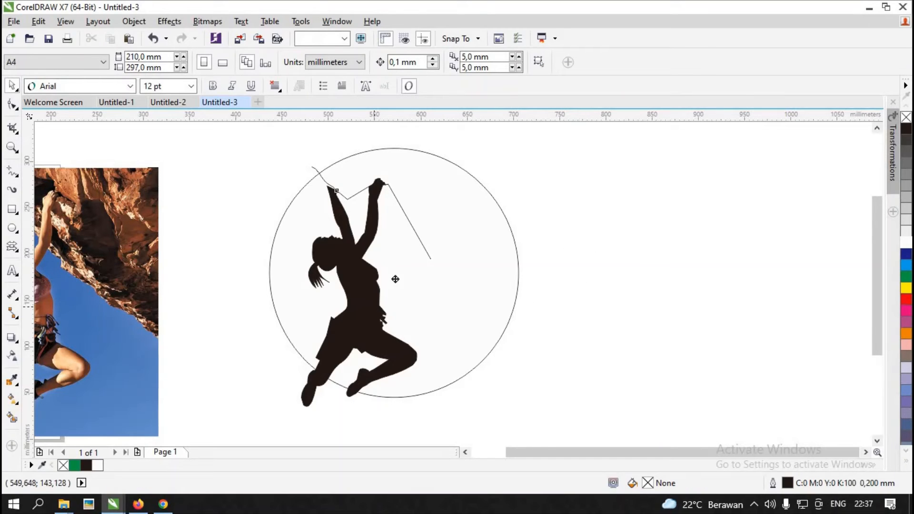
# Shrink the silhouette to about 110 by 218 mm inside the circle and move the rock line over its hands
pyautogui.moveTo(375, 308); pyautogui.dragTo(407, 285)
pyautogui.moveTo(445, 383); pyautogui.dragTo(436, 375)
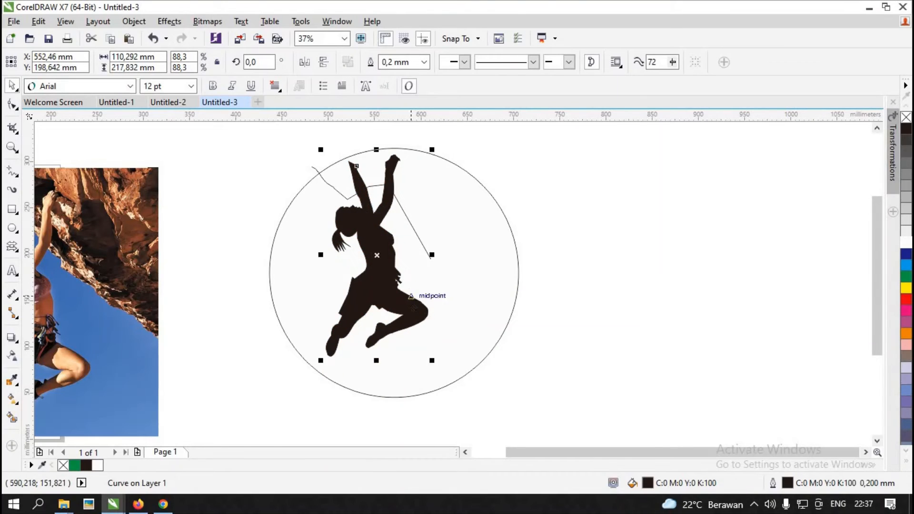
pyautogui.click(600, 308)
pyautogui.moveTo(421, 243); pyautogui.dragTo(457, 245)
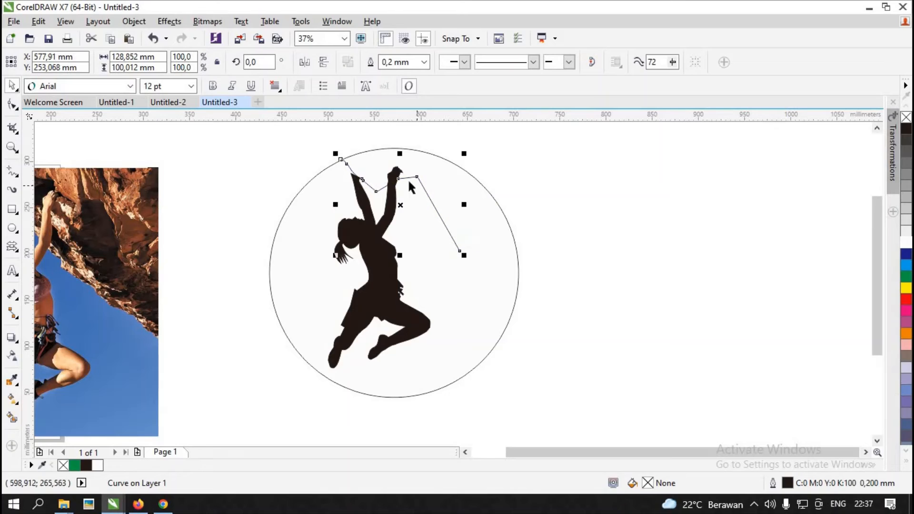
# Move the rock line's upper corner node onto the near hand so the steep segment starts there
pyautogui.doubleClick(399, 179)
pyautogui.moveTo(399, 179)
pyautogui.mouseDown()
pyautogui.moveTo(394, 168)
pyautogui.moveTo(387, 174)
pyautogui.moveTo(399, 167)
pyautogui.mouseUp()
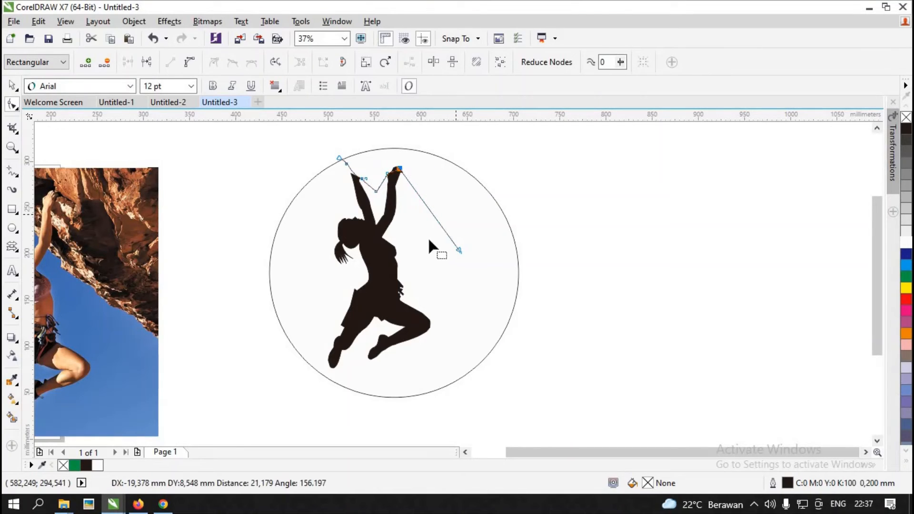
pyautogui.click(458, 249)
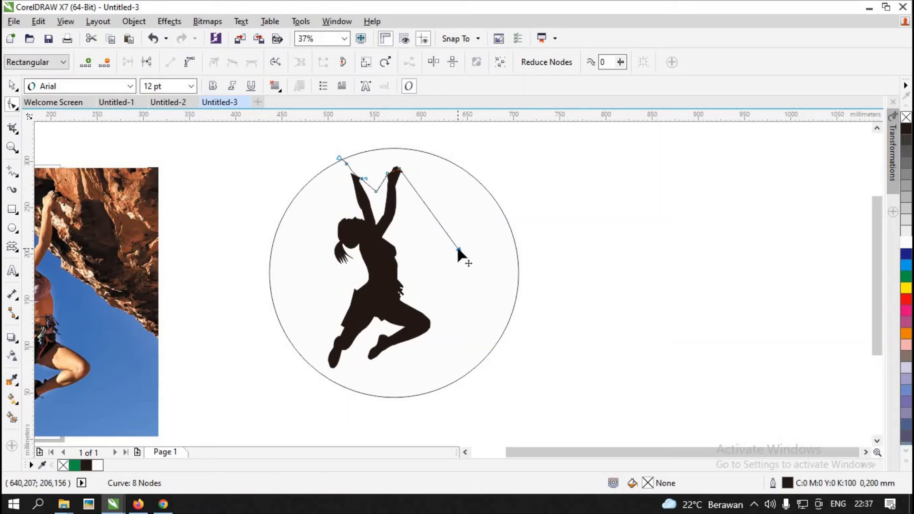
# Extend the rock line with straight segments beyond the circle and back to its start, forming a closed outline about 225 by 229 mm
pyautogui.click(12, 170)
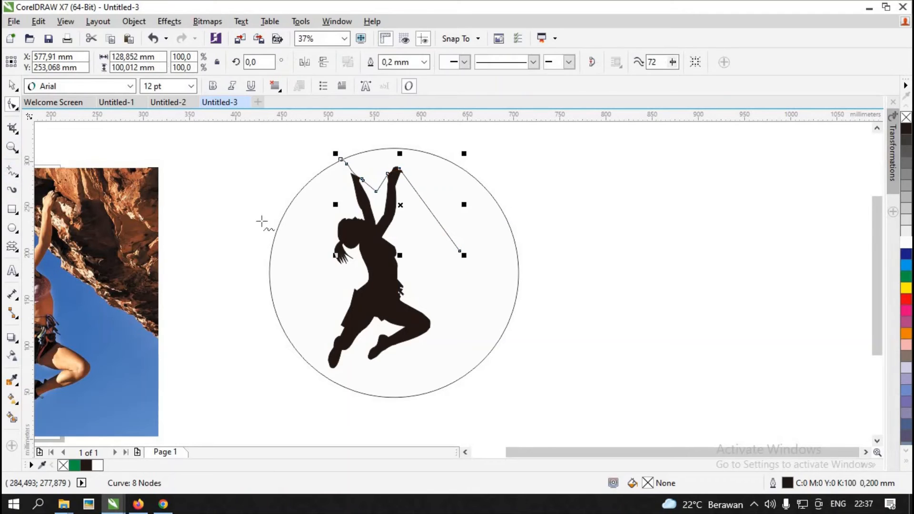
pyautogui.click(460, 250)
pyautogui.click(434, 285)
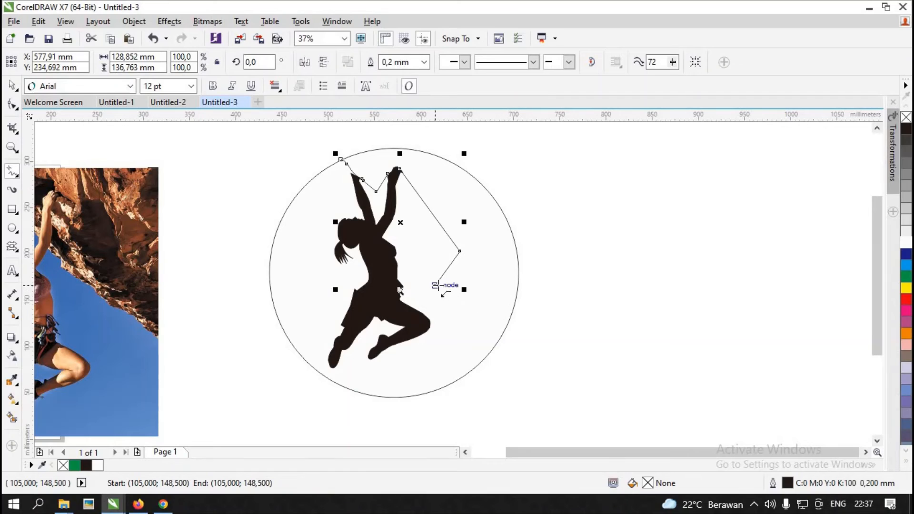
pyautogui.click(541, 340)
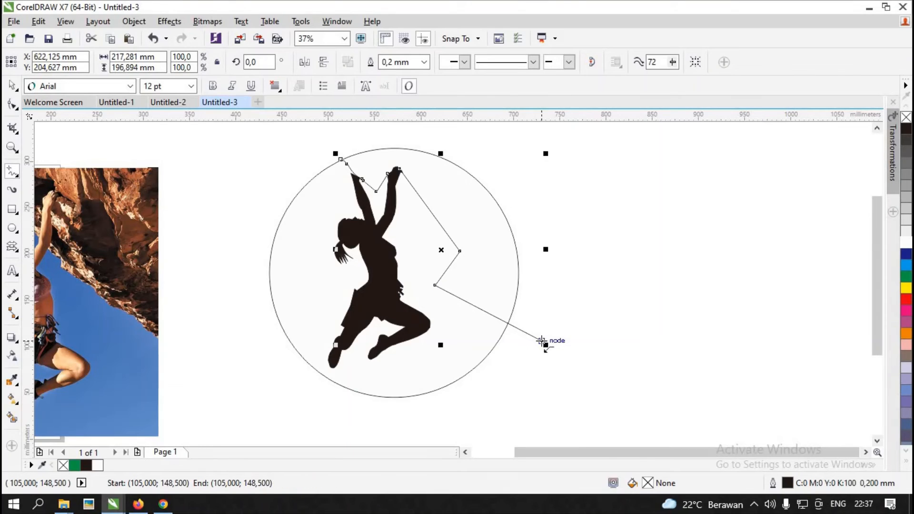
pyautogui.click(530, 129)
pyautogui.click(334, 147)
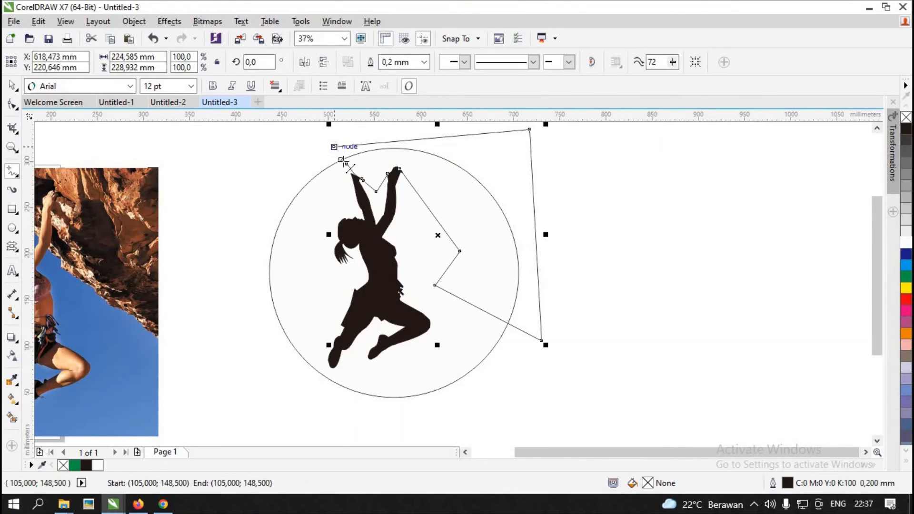
pyautogui.click(340, 159)
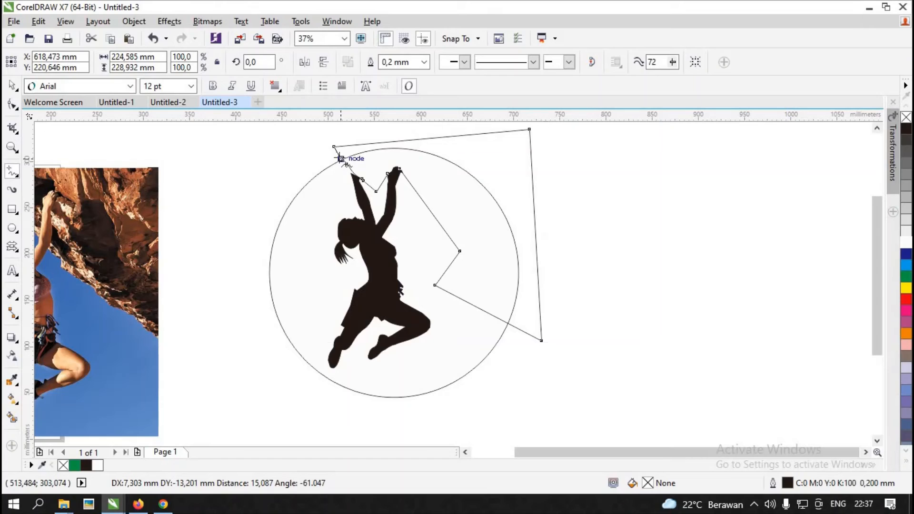
pyautogui.click(12, 85)
pyautogui.click(627, 227)
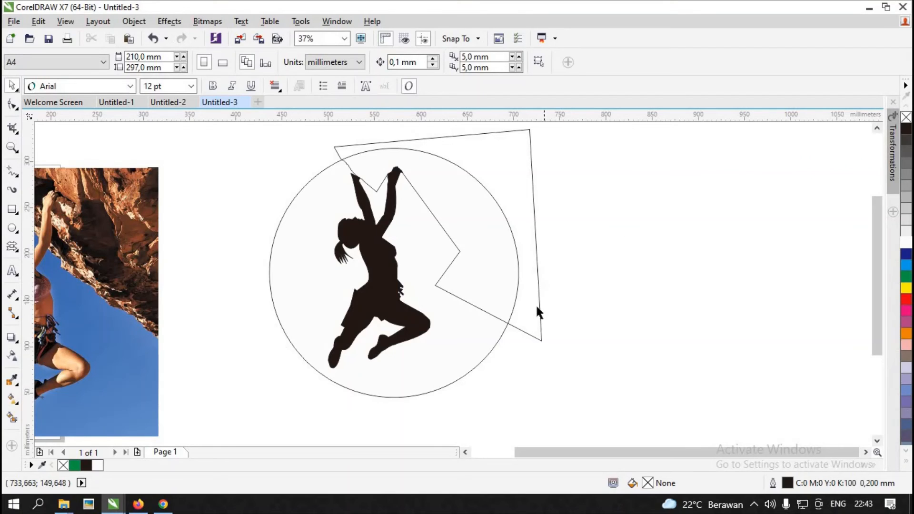
# Convert all segments of the rock outline to curves and bow the steep segment beside the near hand outward
pyautogui.click(540, 340)
pyautogui.press('F10')
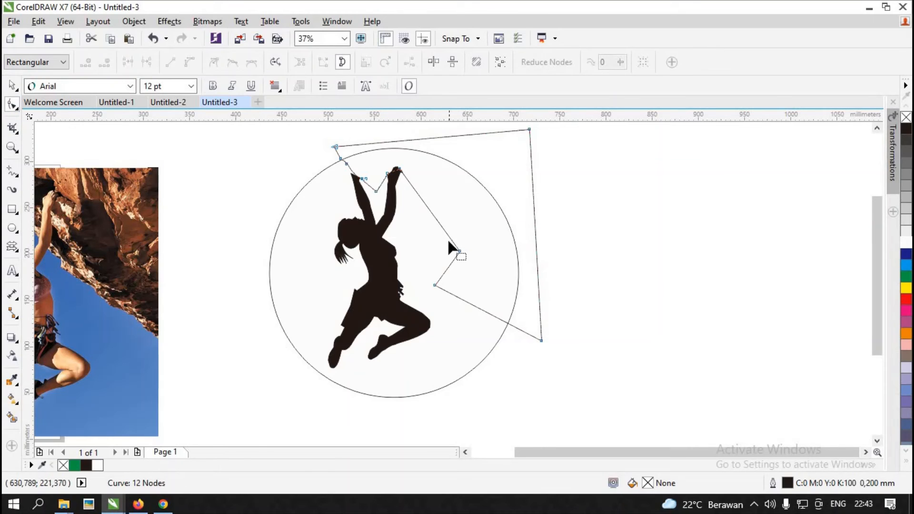
pyautogui.hotkey('ctrl', 'a')
pyautogui.click(189, 64)
pyautogui.click(282, 175)
pyautogui.moveTo(430, 210); pyautogui.dragTo(447, 202)
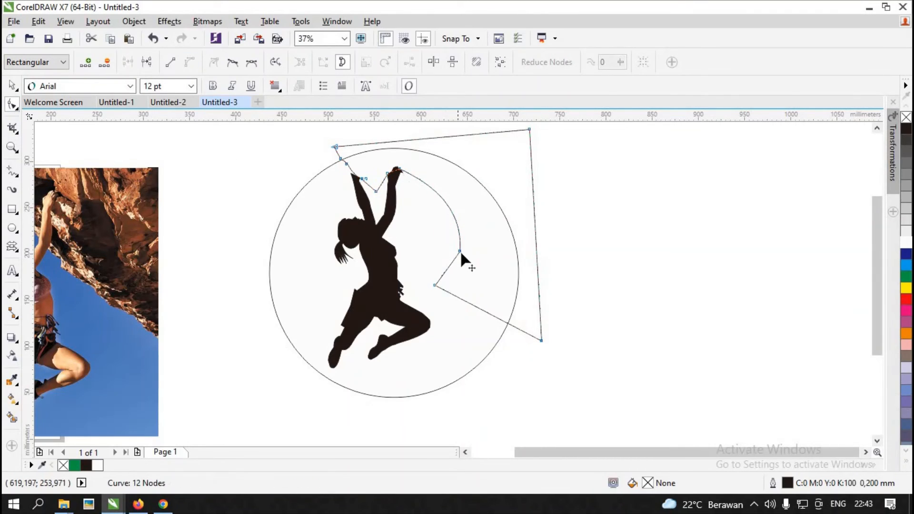
# Add nodes to the rock edge and reposition them to form a wavy contour from the near hand down to the circle's edge
pyautogui.doubleClick(436, 191)
pyautogui.moveTo(436, 191)
pyautogui.mouseDown()
pyautogui.moveTo(419, 222)
pyautogui.moveTo(429, 192)
pyautogui.mouseUp()
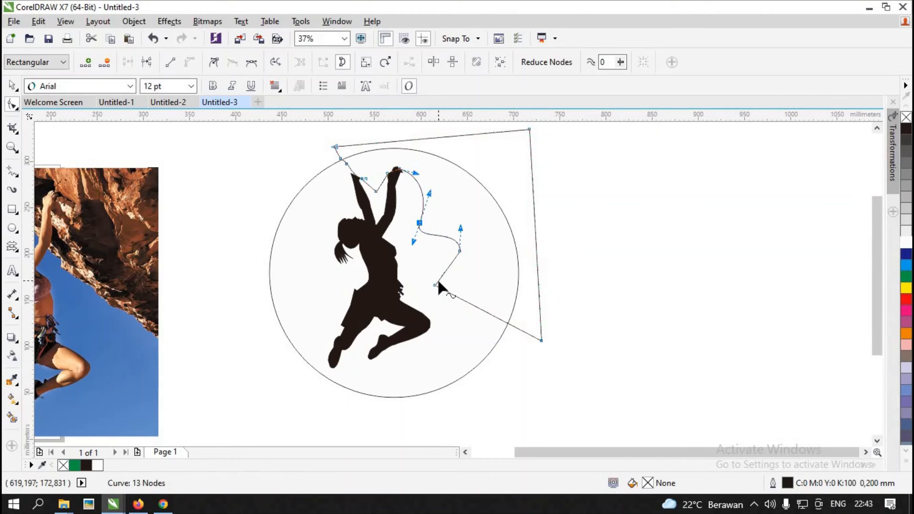
pyautogui.moveTo(458, 247); pyautogui.dragTo(445, 266)
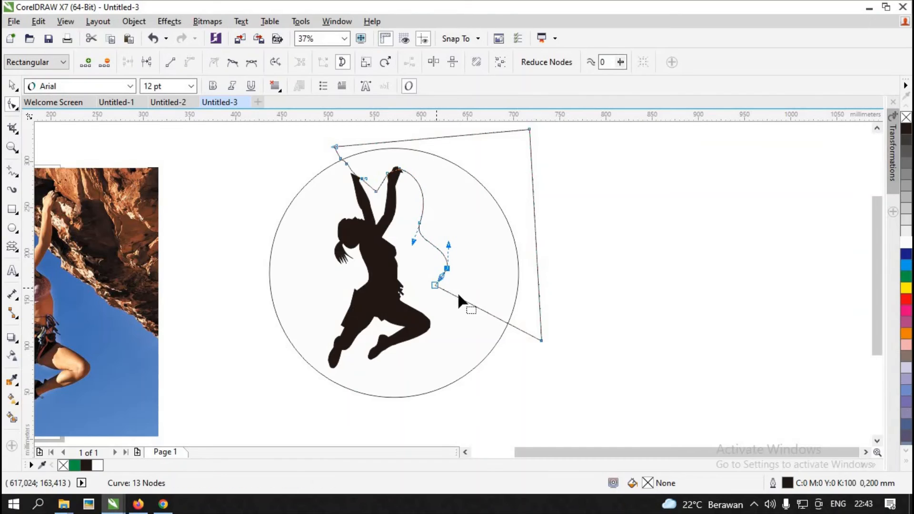
pyautogui.doubleClick(459, 297)
pyautogui.moveTo(460, 299); pyautogui.dragTo(472, 329)
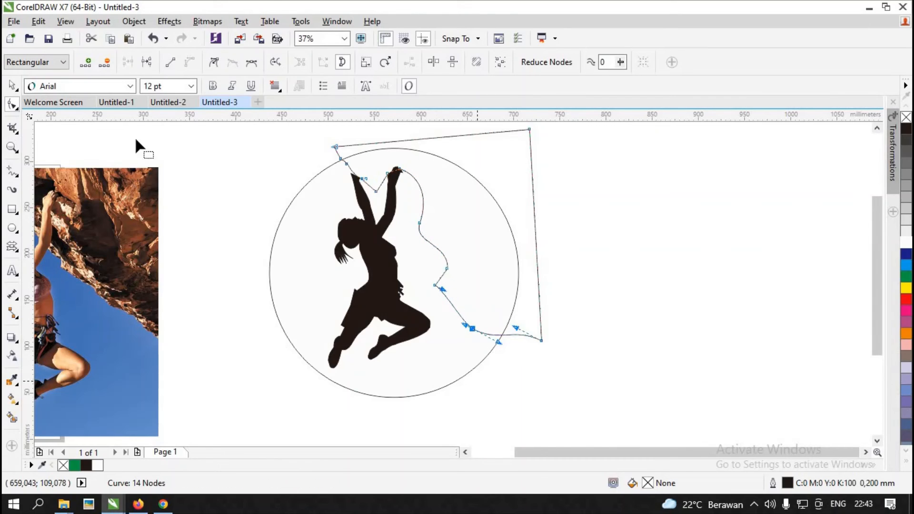
# Intersect the rock outline with the circle and delete the original outline extending outside it
pyautogui.click(12, 86)
pyautogui.keyDown('shift'); pyautogui.click(270, 259); pyautogui.keyUp('shift')
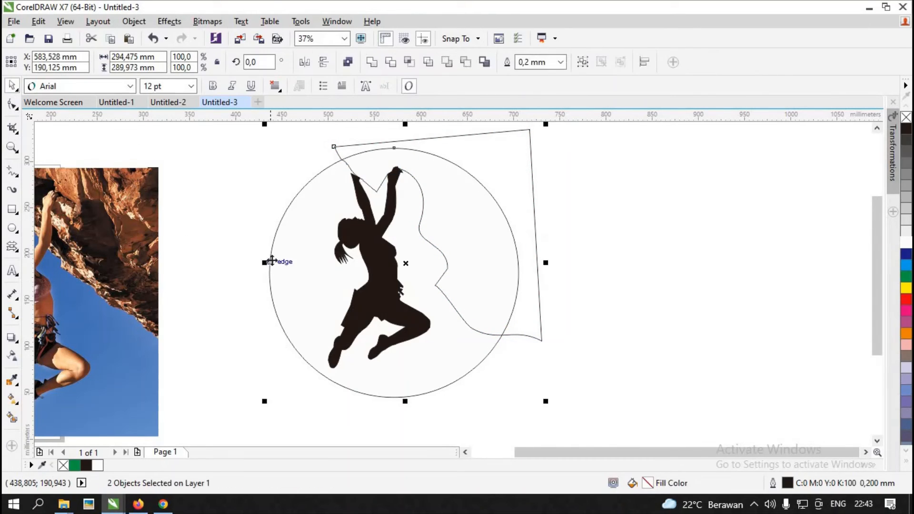
pyautogui.click(408, 62)
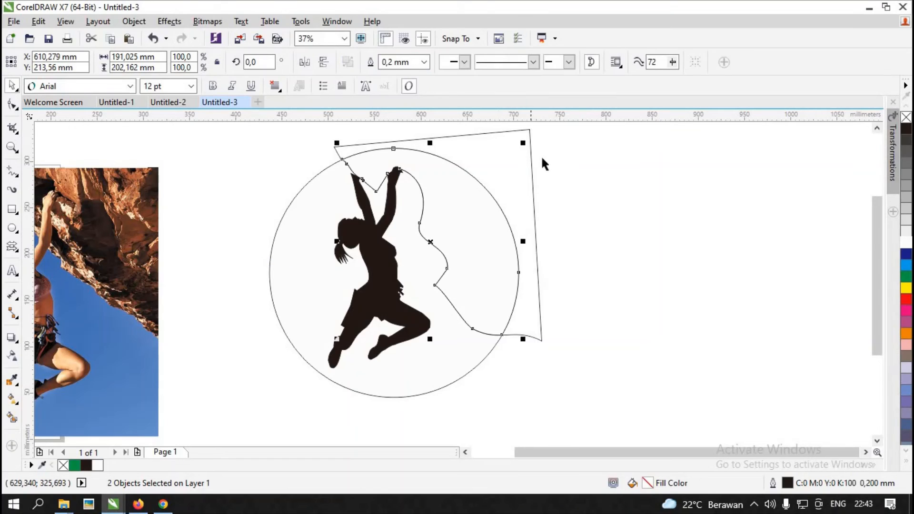
pyautogui.click(523, 187)
pyautogui.click(534, 203)
pyautogui.press('Delete')
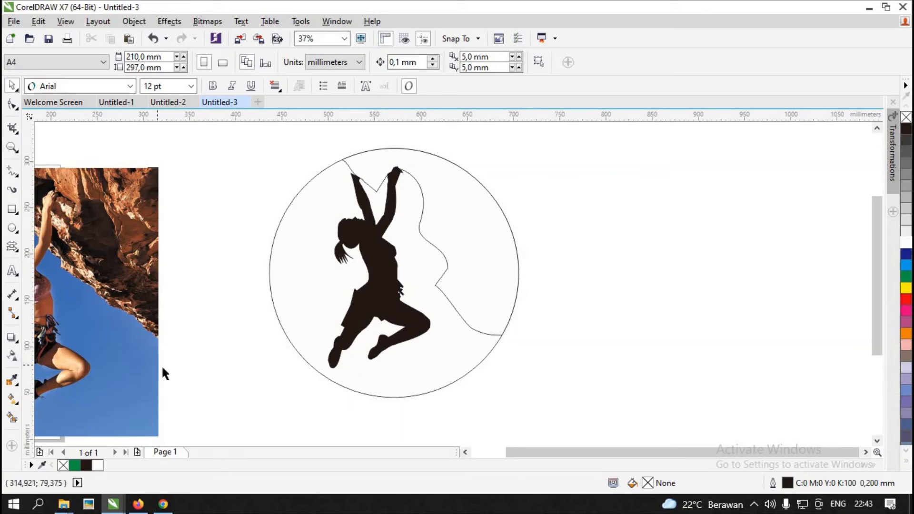
# Add the artistic text "climbing" in 24 pt Arial just below the circle
pyautogui.click(13, 270)
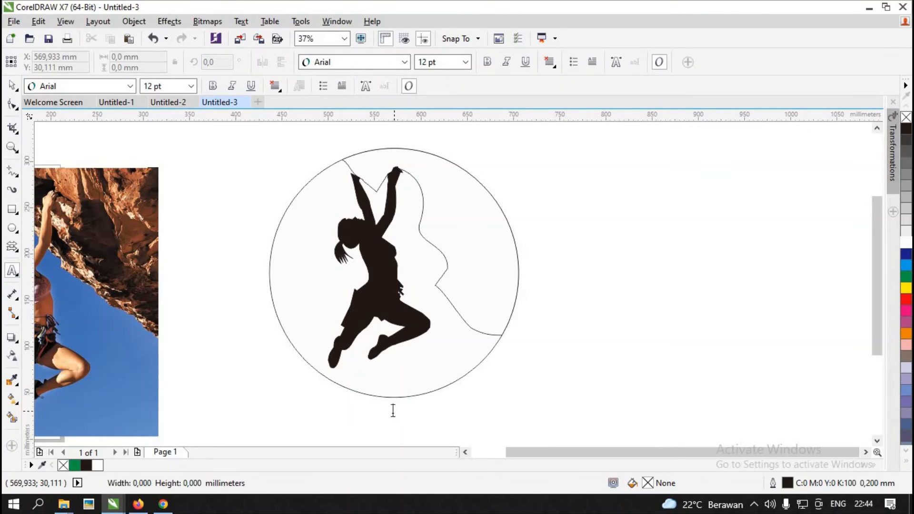
pyautogui.click(393, 411)
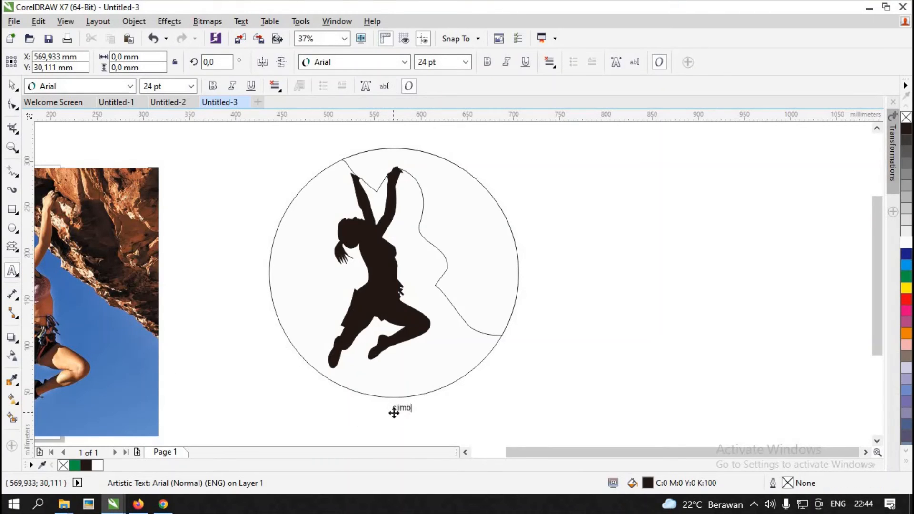
pyautogui.click(12, 85)
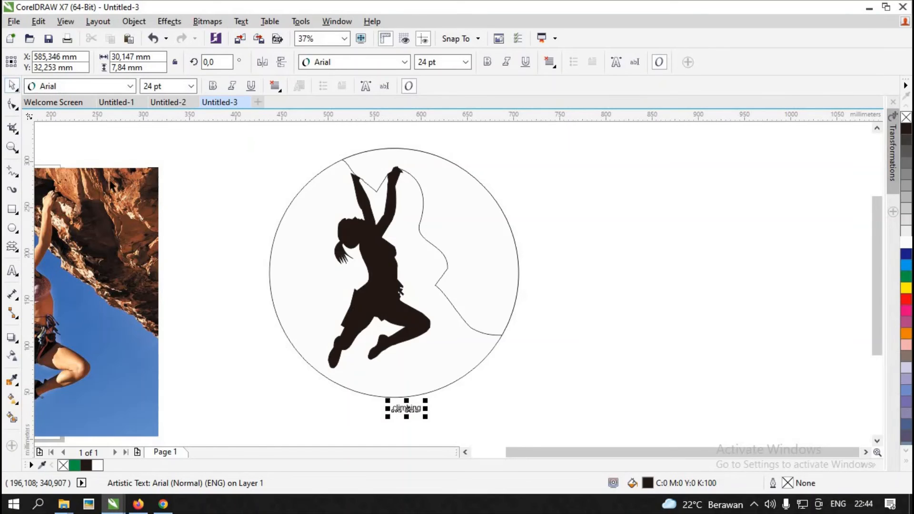
pyautogui.moveTo(427, 404); pyautogui.dragTo(491, 376)
pyautogui.doubleClick(421, 399)
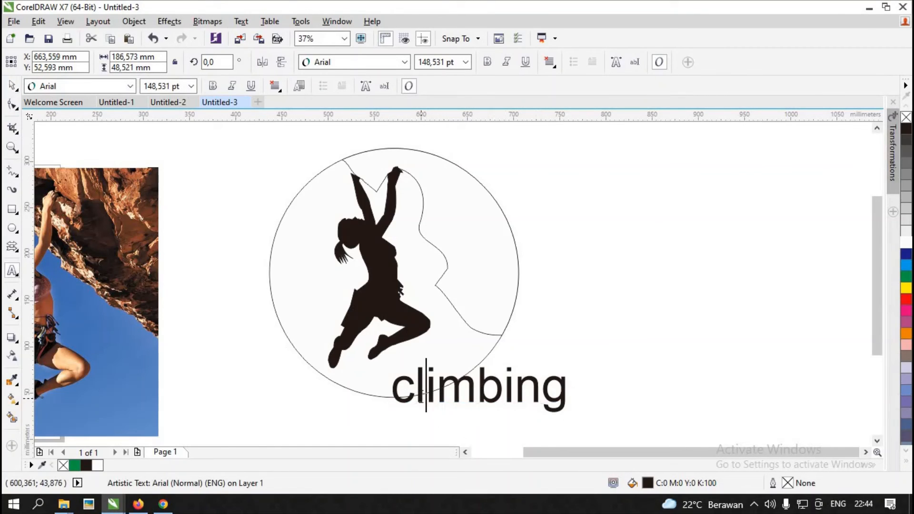
pyautogui.moveTo(421, 398); pyautogui.dragTo(397, 408)
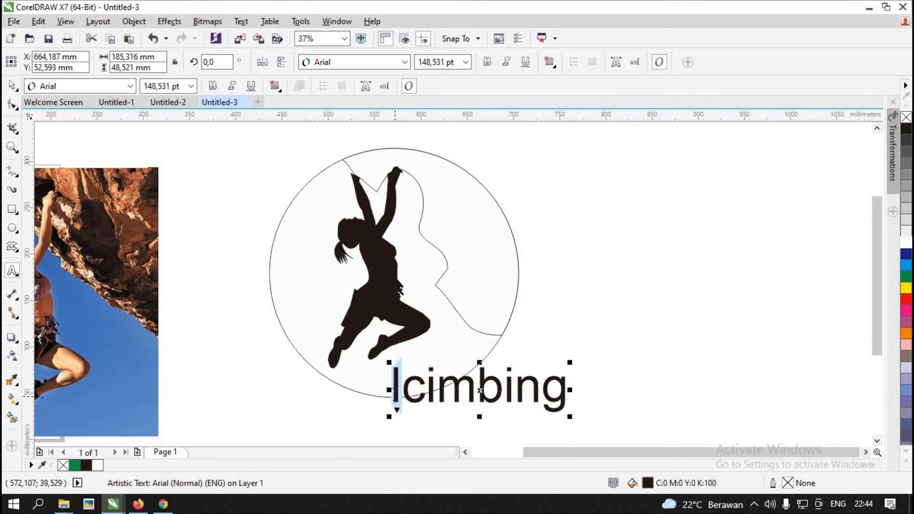
pyautogui.hotkey('ctrl', 'z')
pyautogui.hotkey('ctrl', 'z')
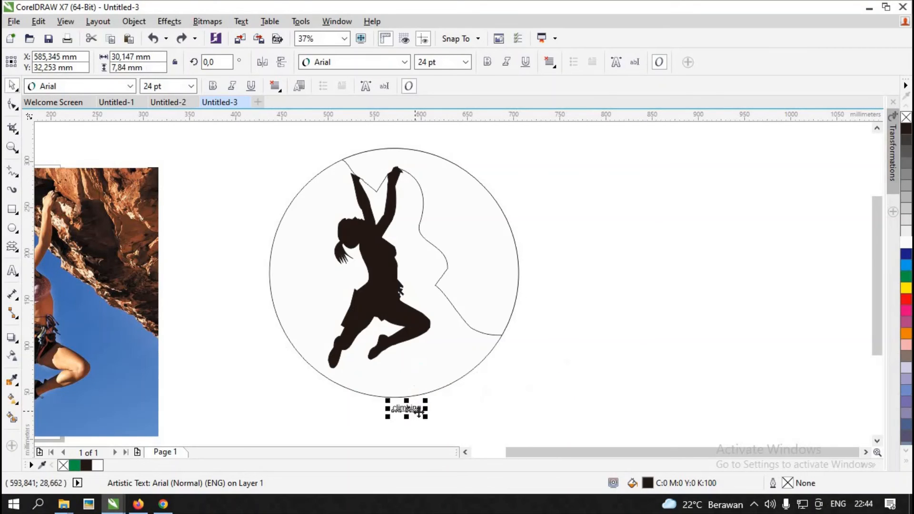
# Enlarge the "climbing" text to about 118 pt and change its case to uppercase
pyautogui.moveTo(425, 401); pyautogui.dragTo(557, 309)
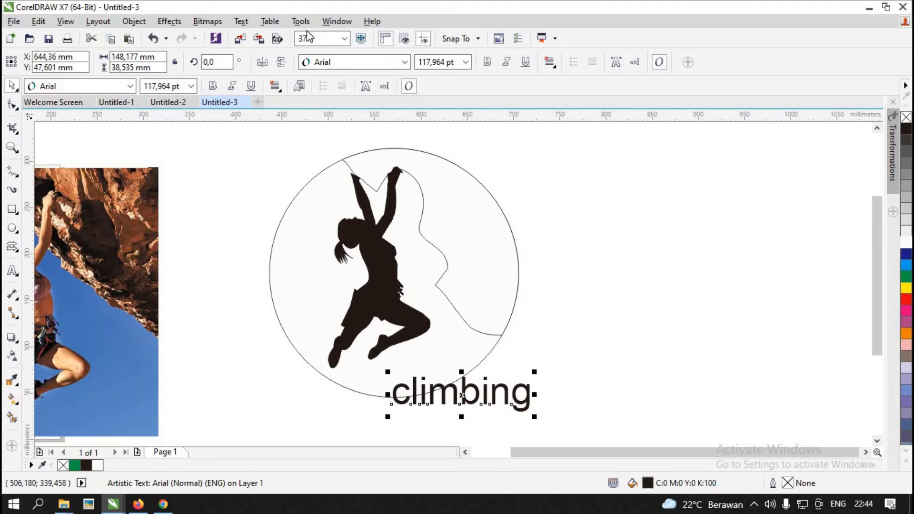
pyautogui.click(242, 22)
pyautogui.click(318, 316)
pyautogui.click(395, 299)
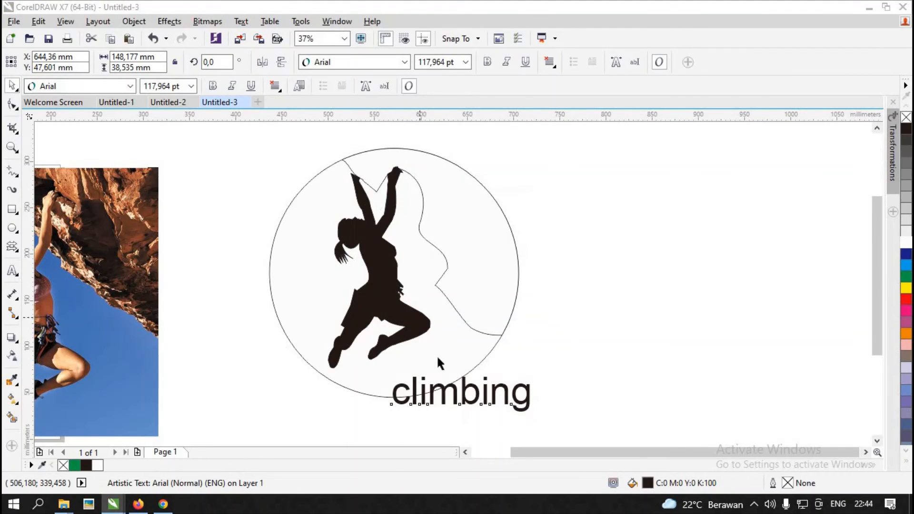
# Move the CLIMBING text beside the circle and fit it along the inside of the circle's upper-right arc, offset about -30 mm
pyautogui.moveTo(574, 369); pyautogui.dragTo(698, 186)
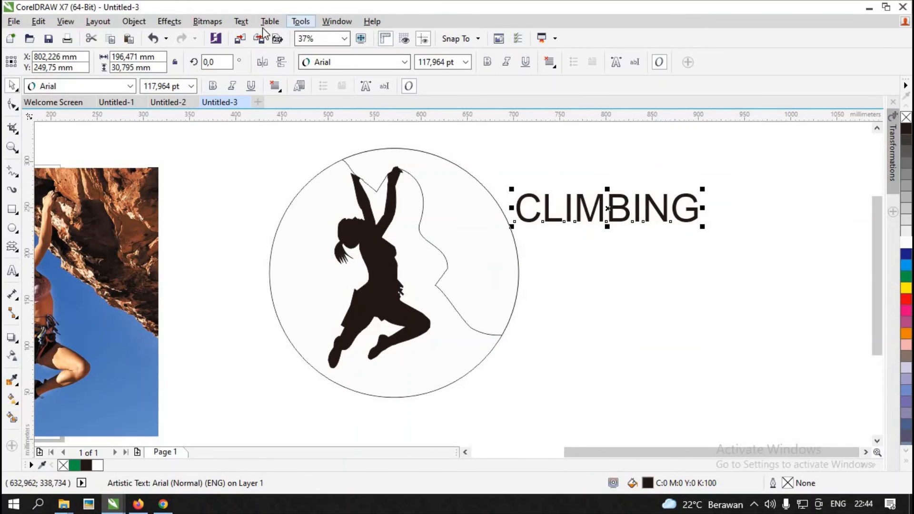
pyautogui.click(243, 22)
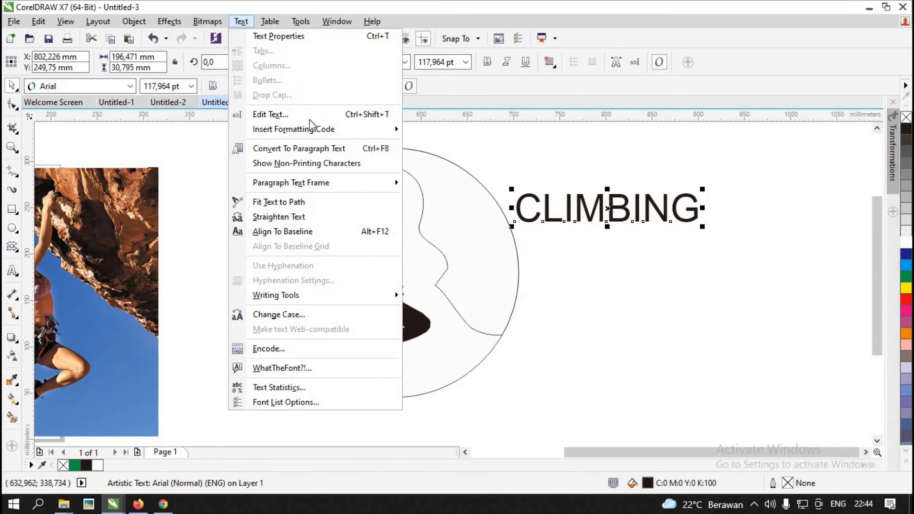
pyautogui.click(275, 201)
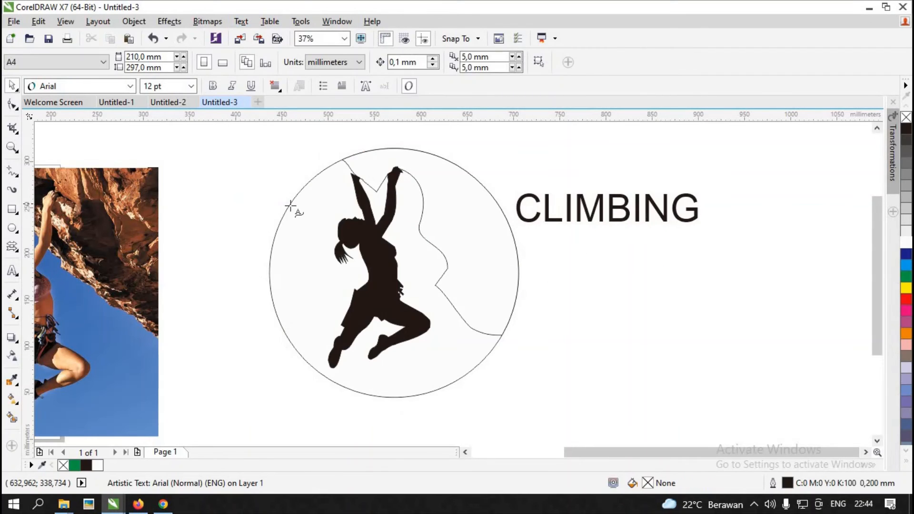
pyautogui.click(315, 180)
pyautogui.moveTo(269, 261); pyautogui.dragTo(512, 267)
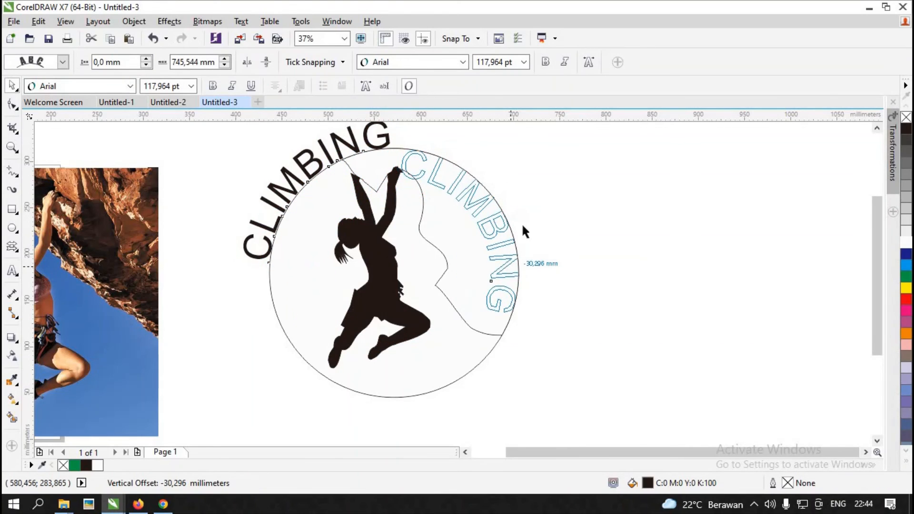
# Set the curved text's font to Haettenschweiler, offset it -38 mm from the circle and shrink it to about 101 pt
pyautogui.click(463, 62)
pyautogui.click(450, 95)
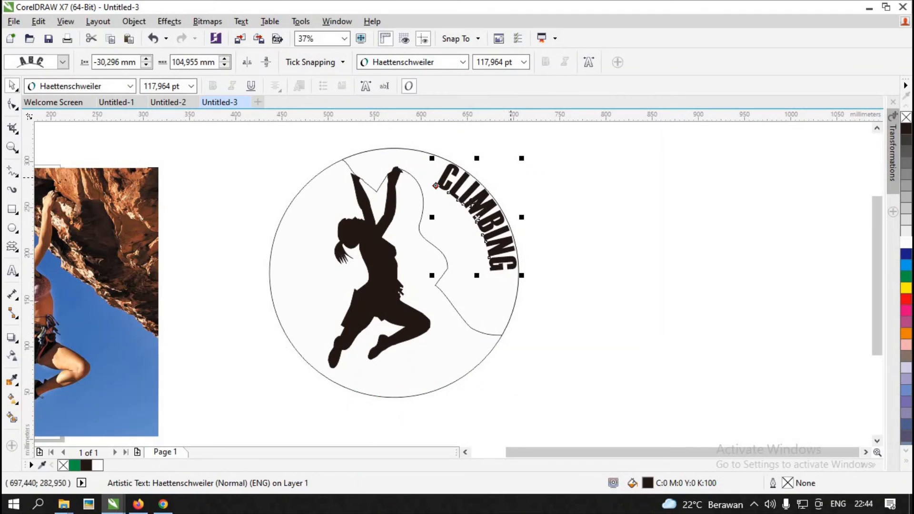
pyautogui.moveTo(508, 187); pyautogui.dragTo(491, 222)
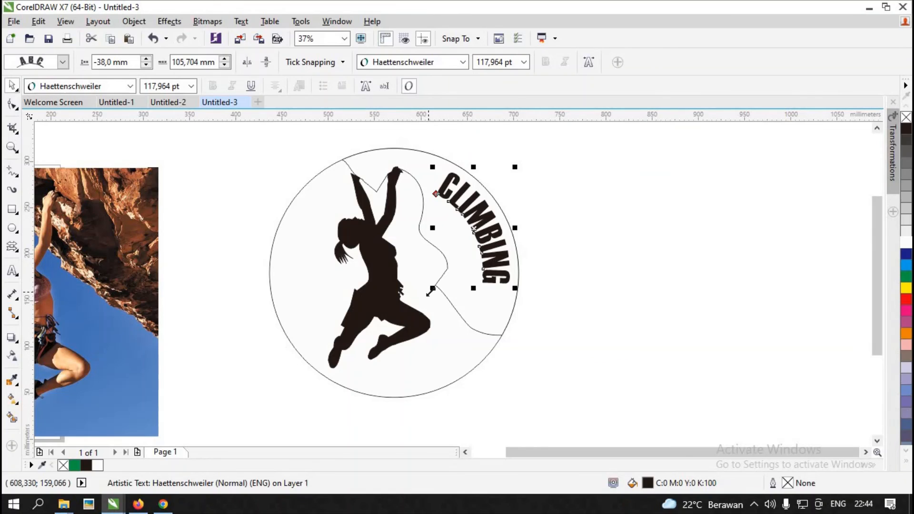
pyautogui.moveTo(432, 288); pyautogui.dragTo(442, 280)
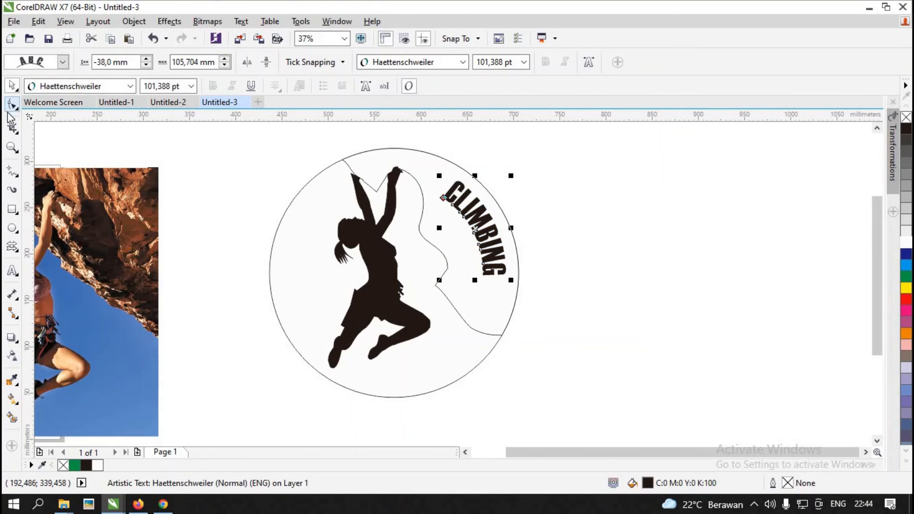
# Widen the letter spacing of the curved CLIMBING text and shift it along the circle to a -34 mm offset
pyautogui.moveTo(511, 281); pyautogui.dragTo(531, 287)
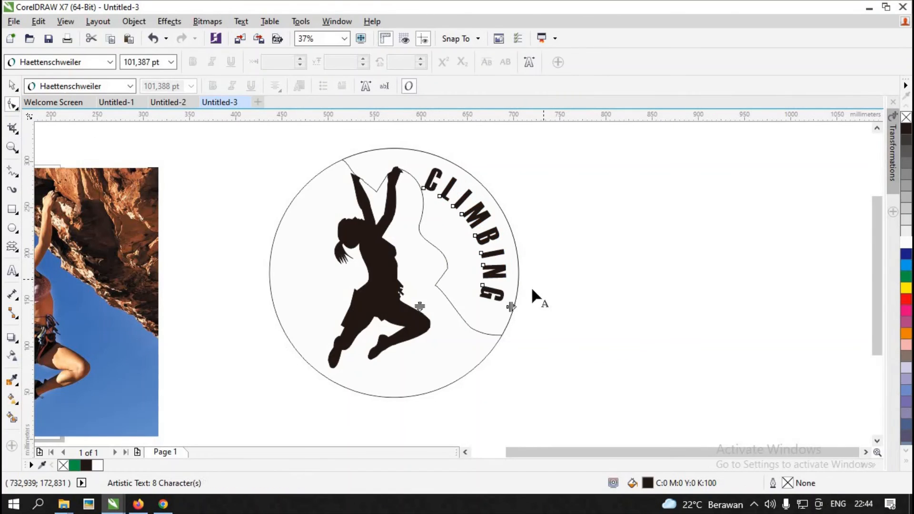
pyautogui.click(11, 86)
pyautogui.moveTo(495, 227)
pyautogui.mouseDown()
pyautogui.moveTo(465, 220)
pyautogui.moveTo(504, 216)
pyautogui.mouseUp()
pyautogui.scroll(2, 466, 220)
pyautogui.scroll(-2, 600, 257)
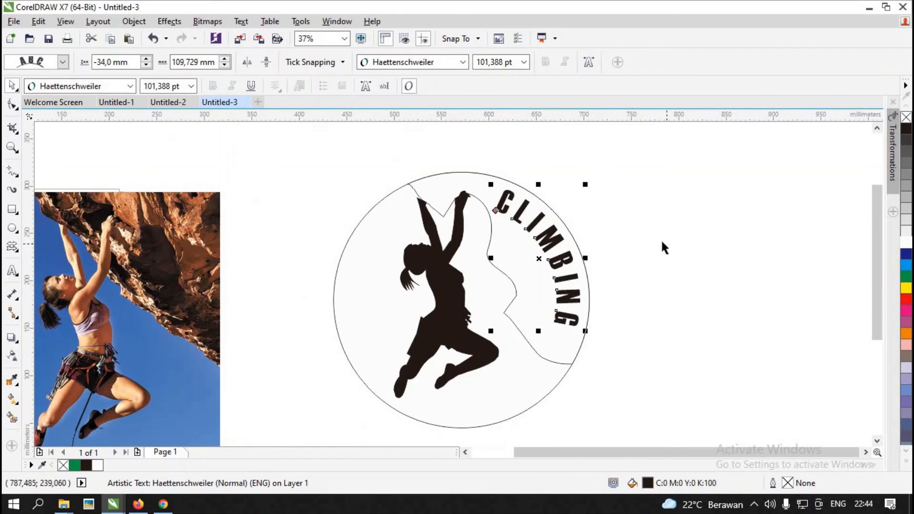
# Add the artistic text "association" on the empty area between the photo and the circle, and change its case to uppercase
pyautogui.click(661, 239)
pyautogui.click(12, 271)
pyautogui.click(269, 182)
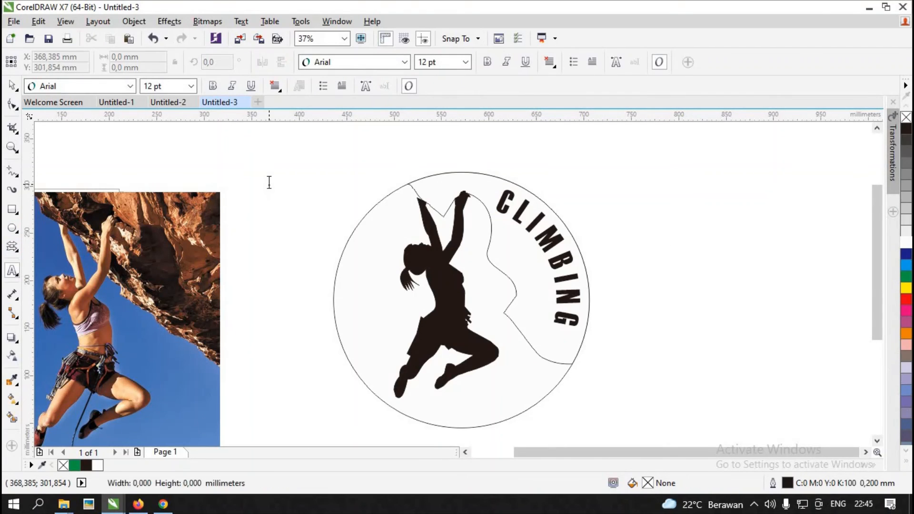
pyautogui.write('association')
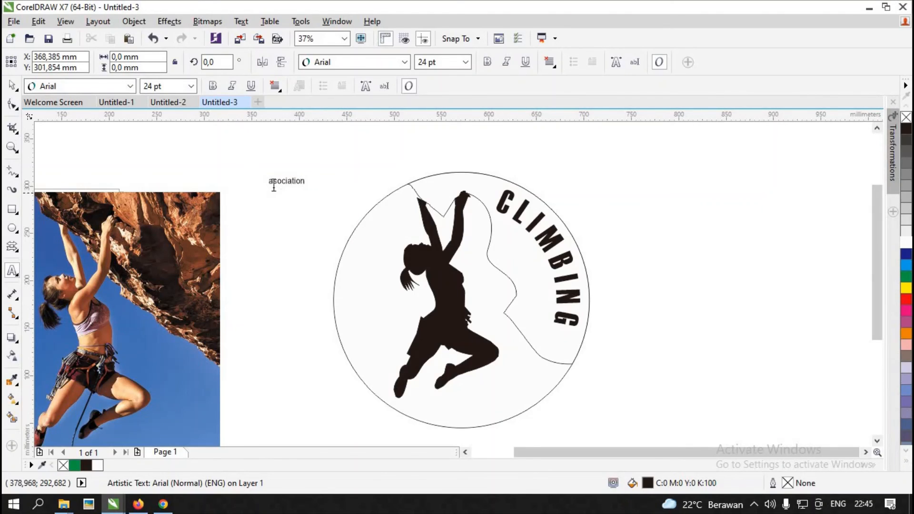
pyautogui.press('Escape')
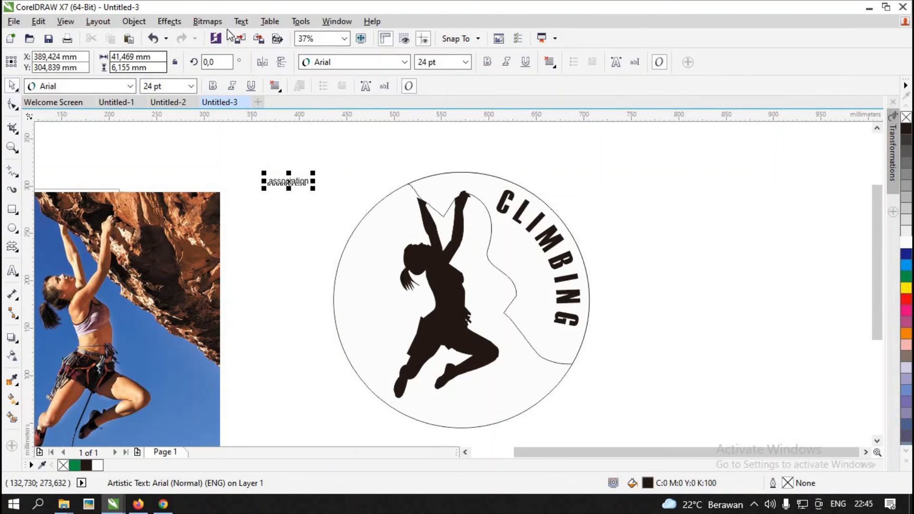
pyautogui.click(241, 21)
pyautogui.click(318, 318)
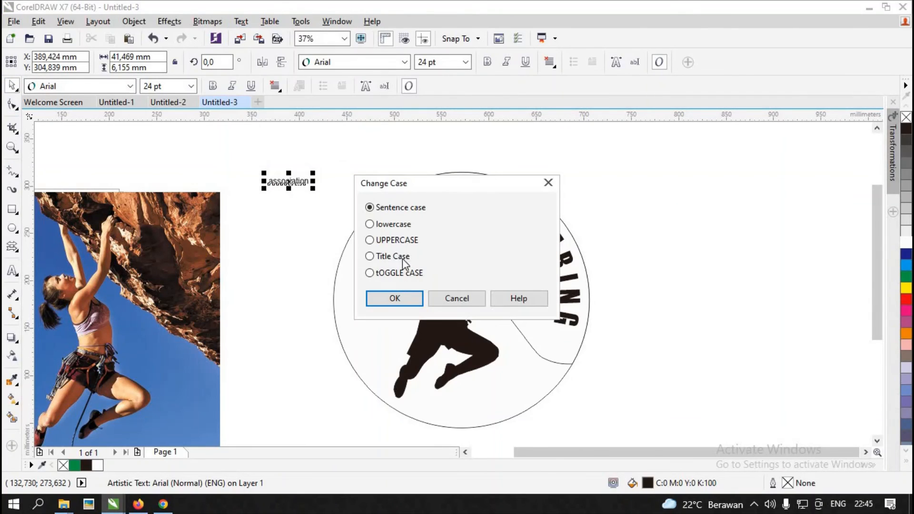
pyautogui.click(405, 297)
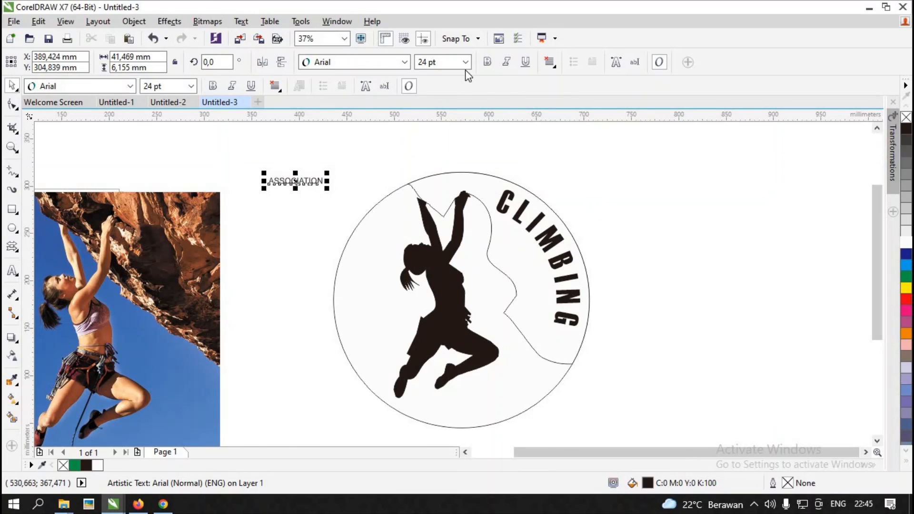
# Set the ASSOCIATION text's font to Haettenschweiler and enlarge it to about 61.6 pt
pyautogui.click(487, 62)
pyautogui.click(404, 62)
pyautogui.click(355, 93)
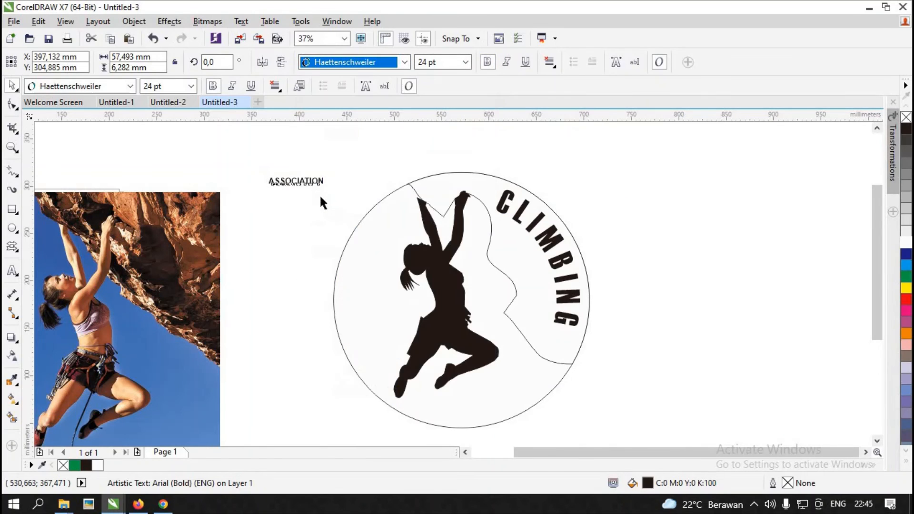
pyautogui.moveTo(307, 188); pyautogui.dragTo(323, 197)
pyautogui.click(298, 183)
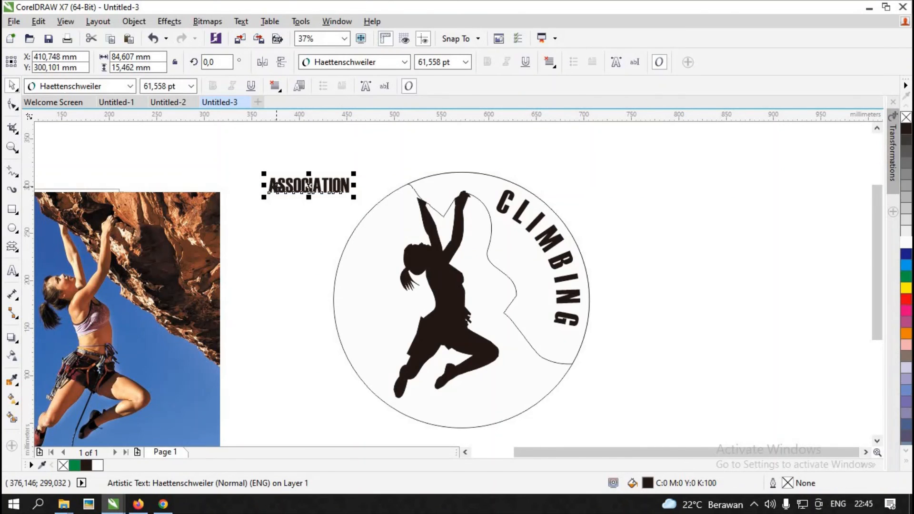
# Fit the ASSOCIATION text to the circle's lower-left arc, mirrored both ways to read from inside, with a -14 mm offset
pyautogui.click(241, 21)
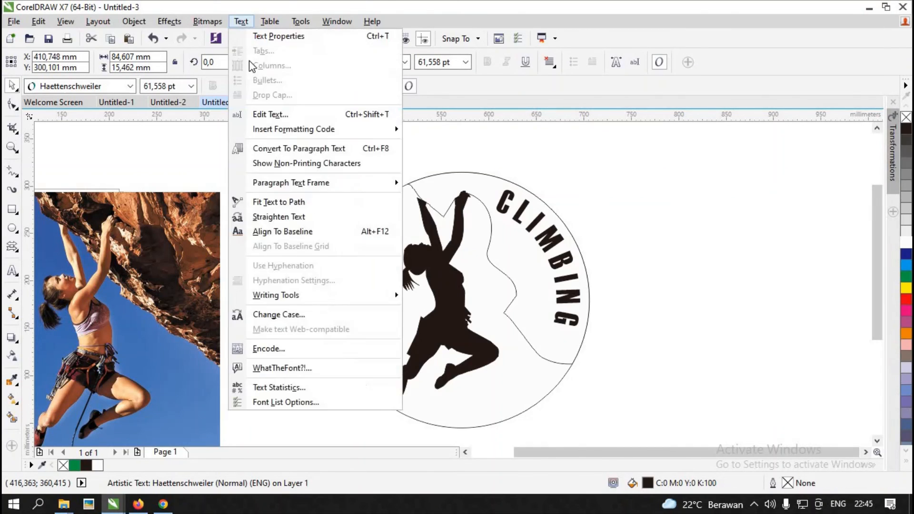
pyautogui.click(254, 204)
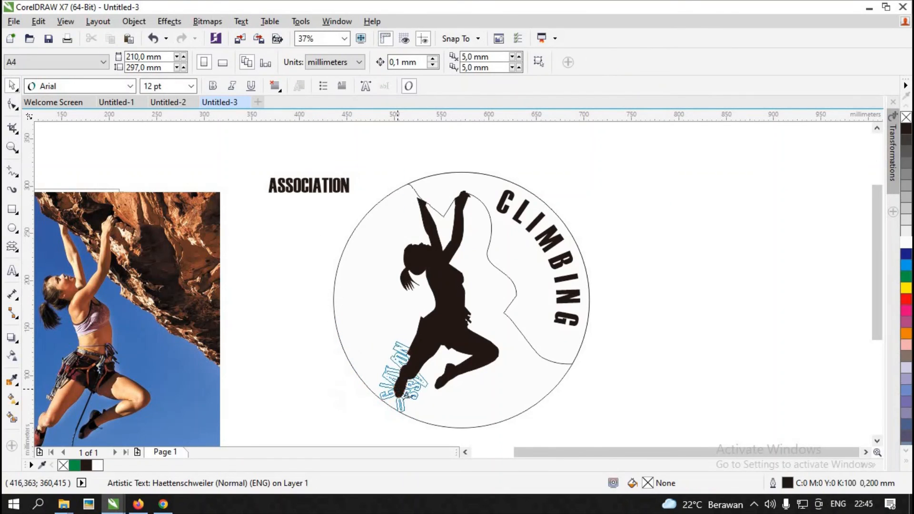
pyautogui.click(370, 399)
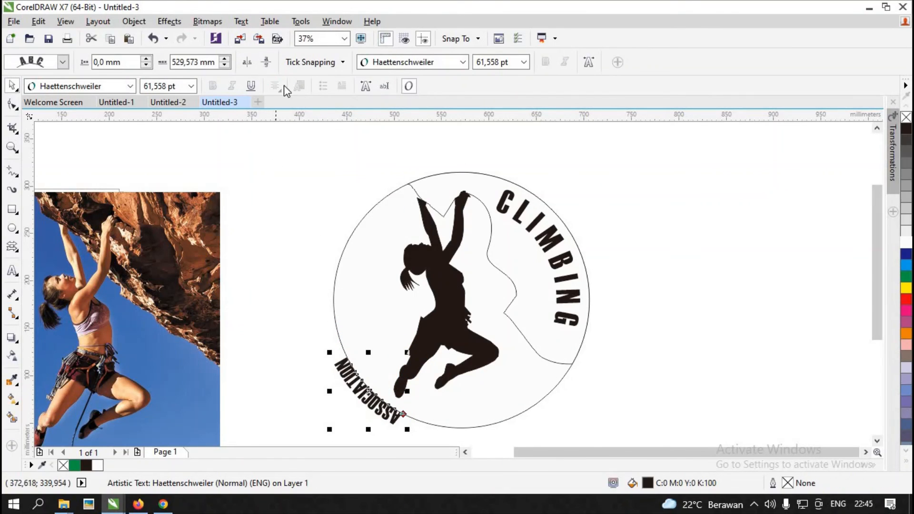
pyautogui.click(263, 63)
pyautogui.click(249, 63)
pyautogui.moveTo(383, 388); pyautogui.dragTo(387, 375)
# Widen the letter spacing of the curved ASSOCIATION text and enlarge it to about 75 pt
pyautogui.press('F10')
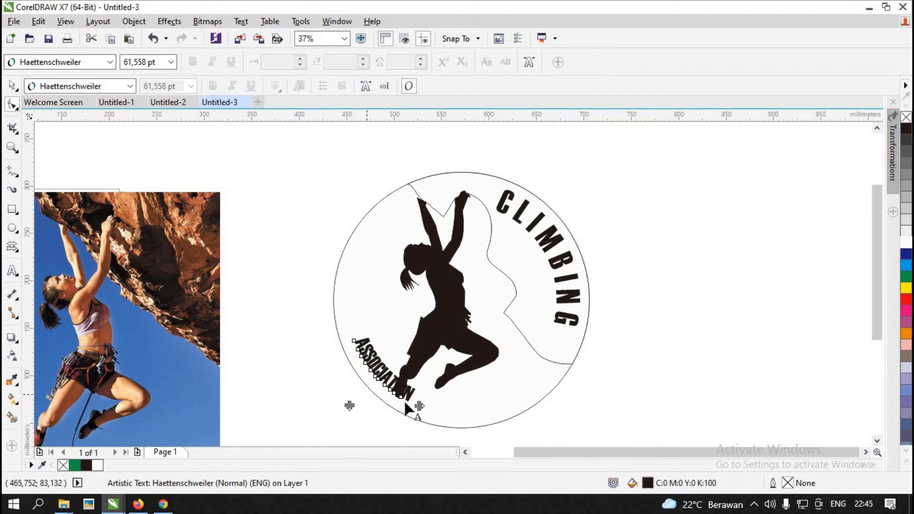
pyautogui.moveTo(455, 405); pyautogui.dragTo(501, 400)
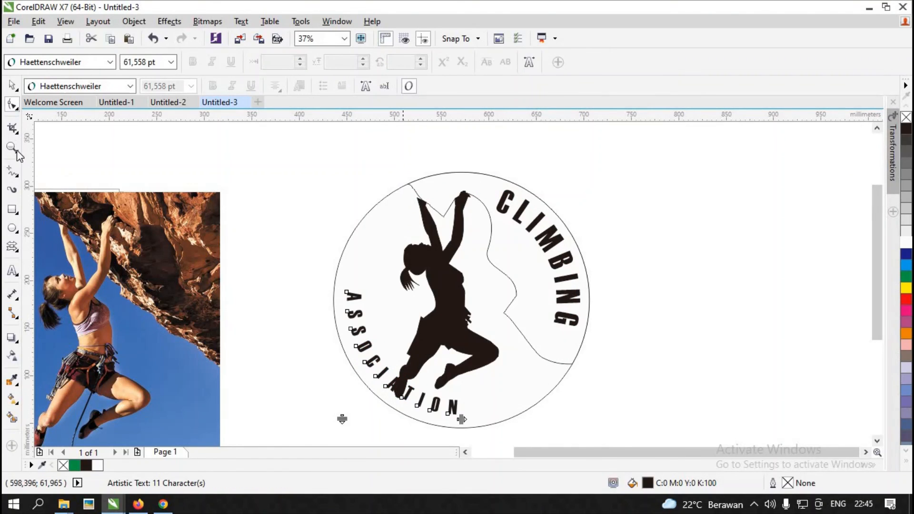
pyautogui.click(12, 86)
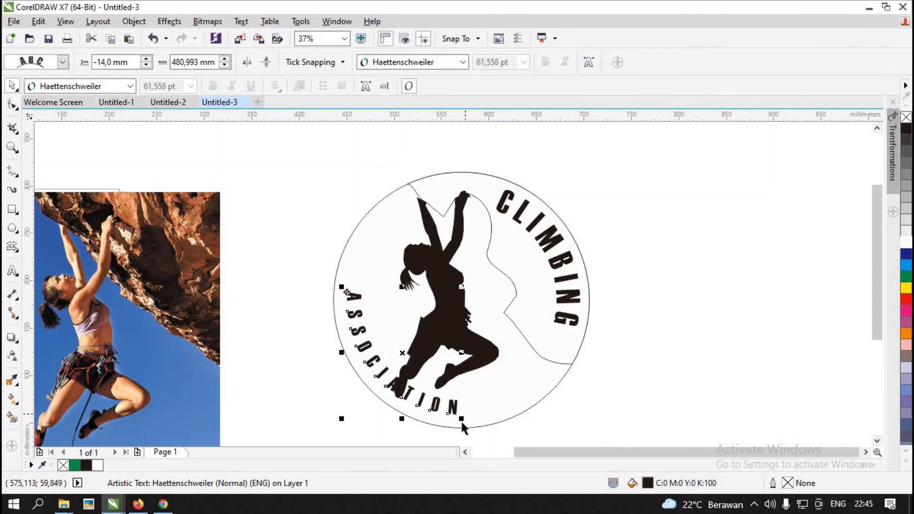
pyautogui.moveTo(462, 419); pyautogui.dragTo(488, 435)
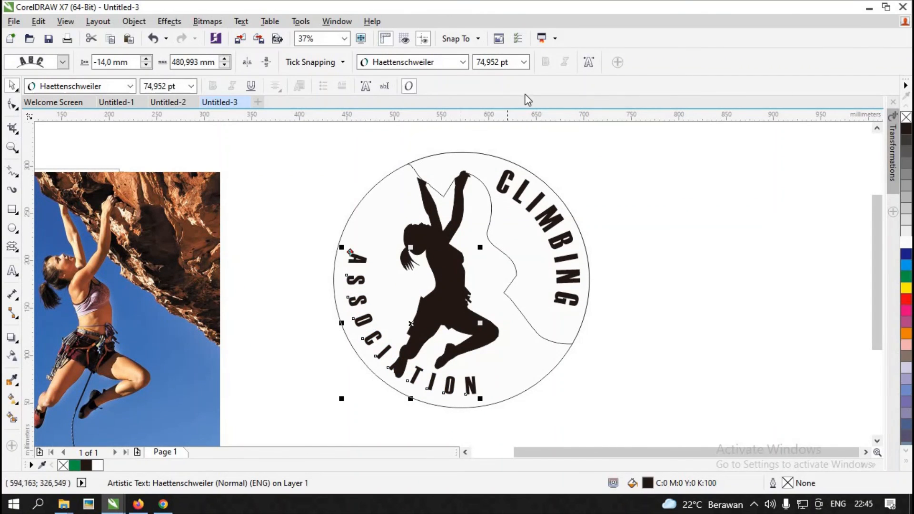
# Set the curved ASSOCIATION text to 100 pt and tighten its letter spacing slightly
pyautogui.click(519, 63)
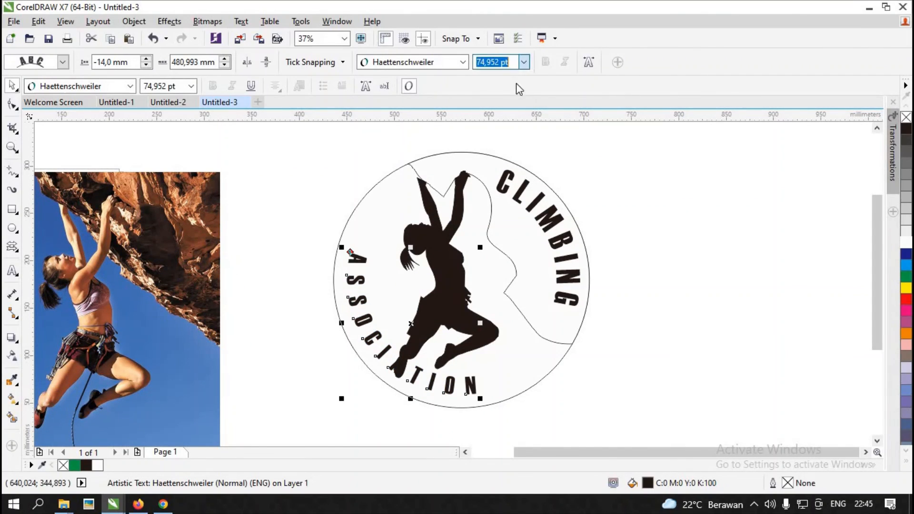
pyautogui.write('8')
pyautogui.click(510, 111)
pyautogui.click(523, 62)
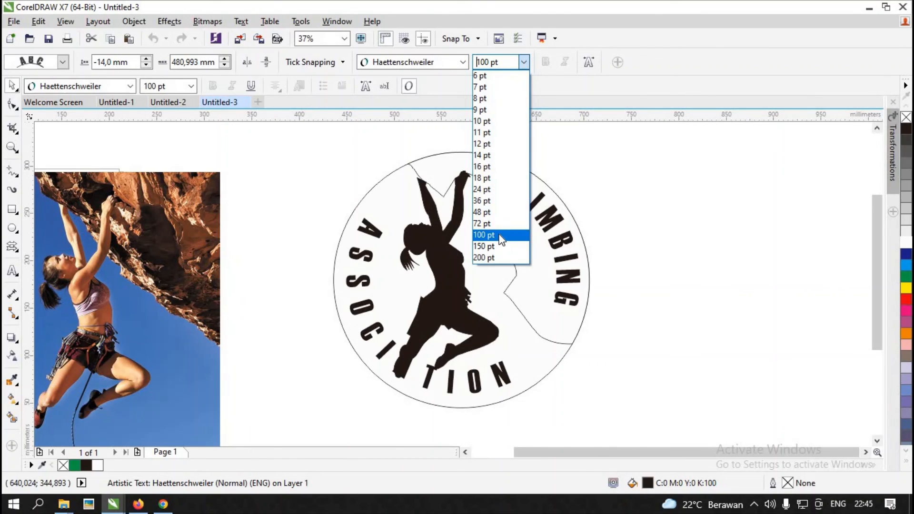
pyautogui.click(501, 235)
pyautogui.click(12, 103)
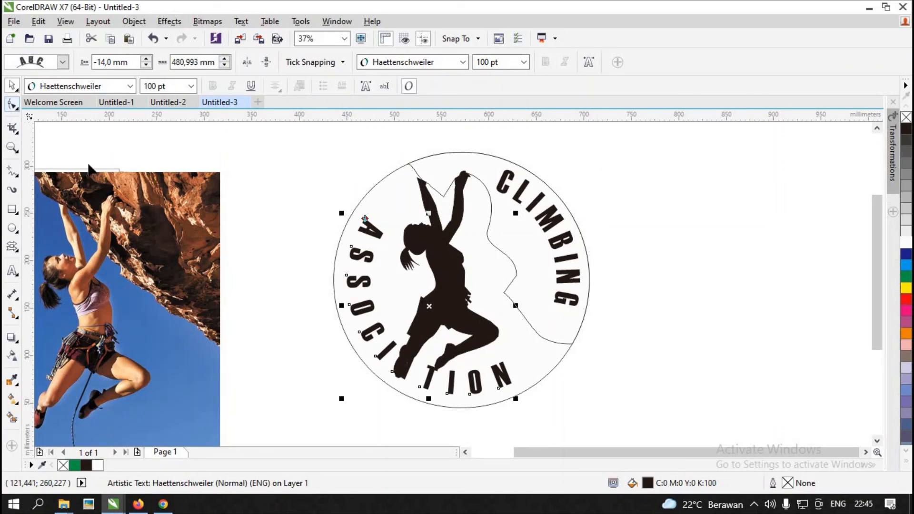
pyautogui.moveTo(517, 399); pyautogui.dragTo(476, 407)
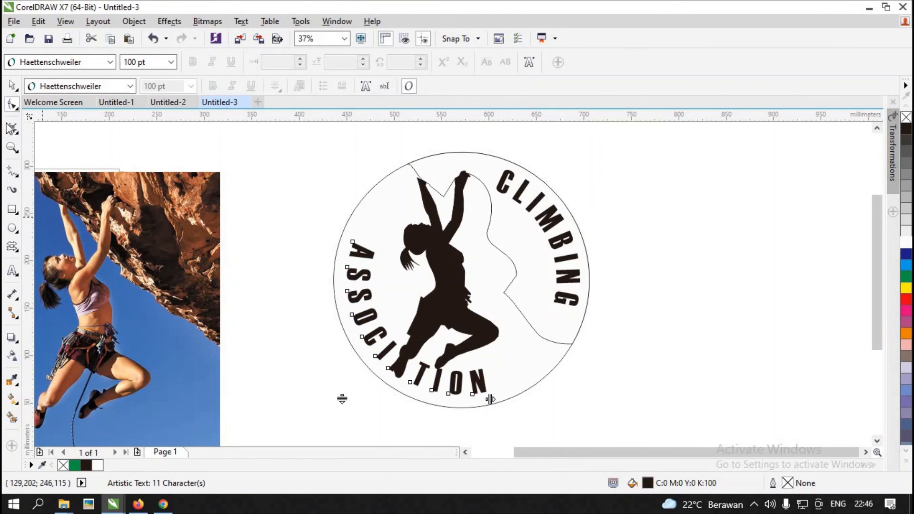
# Break the CLIMBING and ASSOCIATION texts apart from the circle and convert them to curves
pyautogui.click(12, 86)
pyautogui.click(276, 183)
pyautogui.click(424, 301)
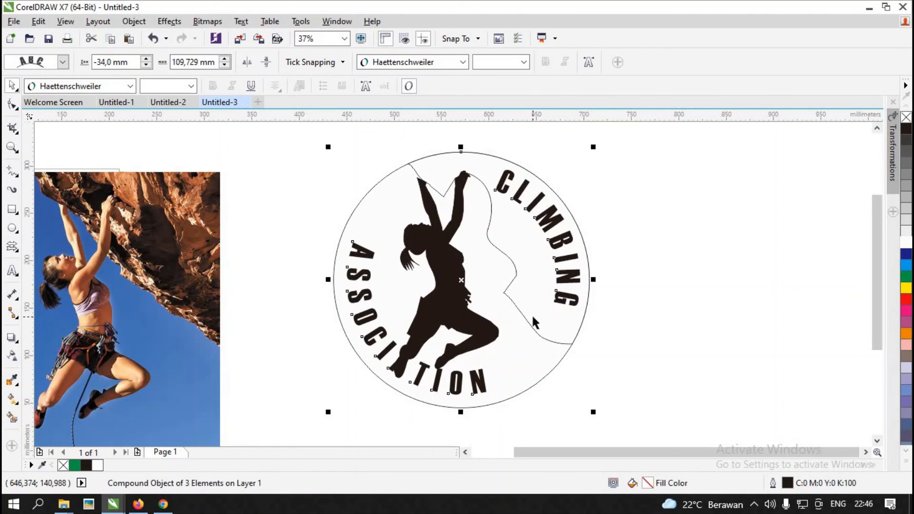
pyautogui.hotkey('ctrl', 'k')
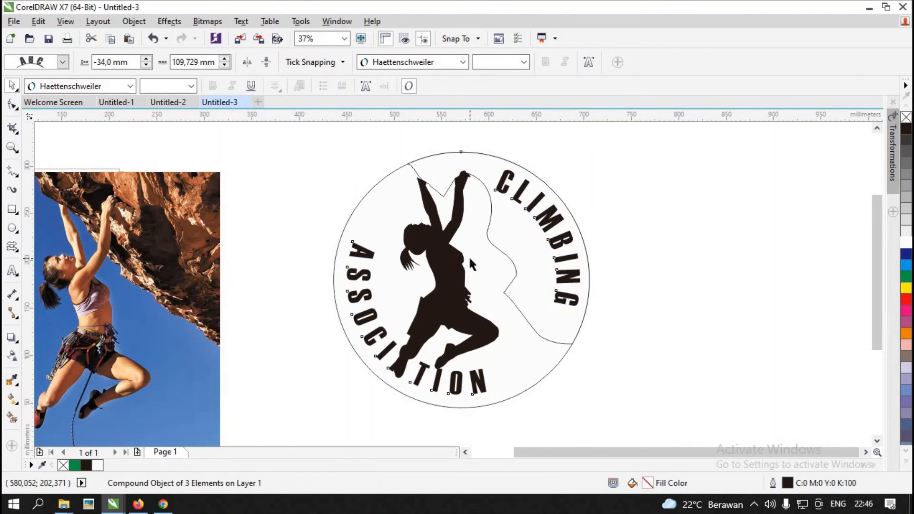
pyautogui.click(632, 268)
pyautogui.click(569, 287)
pyautogui.click(571, 279)
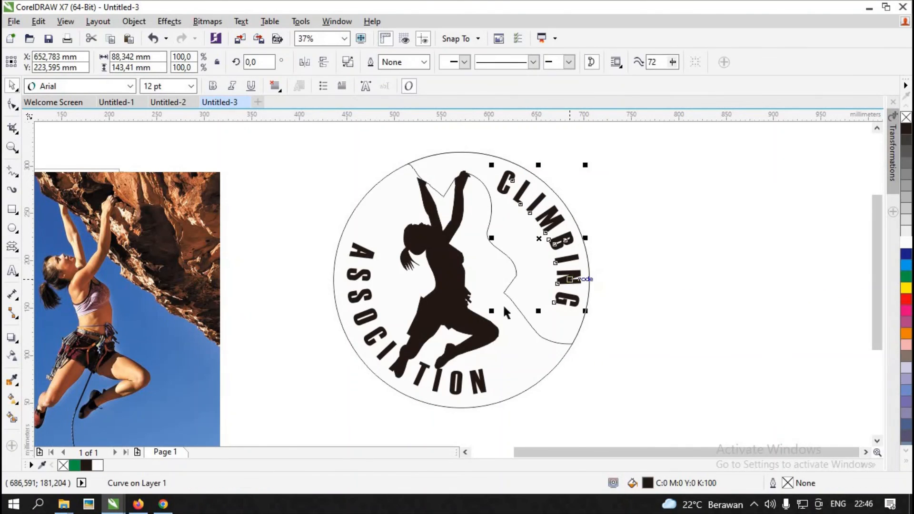
pyautogui.click(376, 332)
pyautogui.click(657, 302)
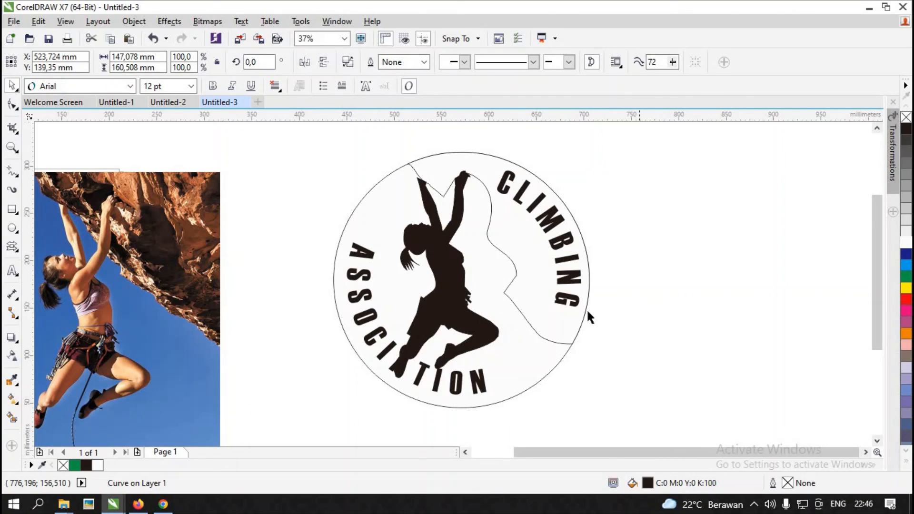
# Fill the rock shape with green (C100 Y100) and the circle background with red (M100 Y100)
pyautogui.click(575, 334)
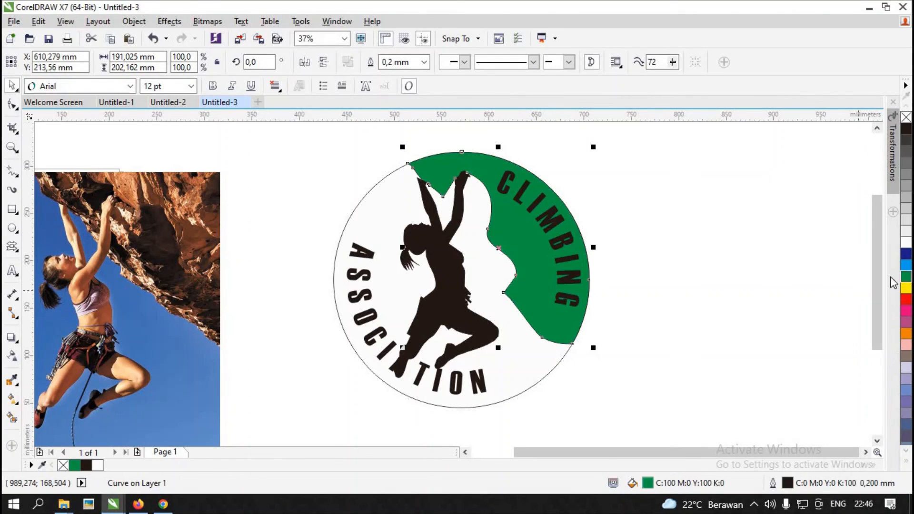
pyautogui.click(907, 276)
pyautogui.click(663, 303)
pyautogui.click(554, 374)
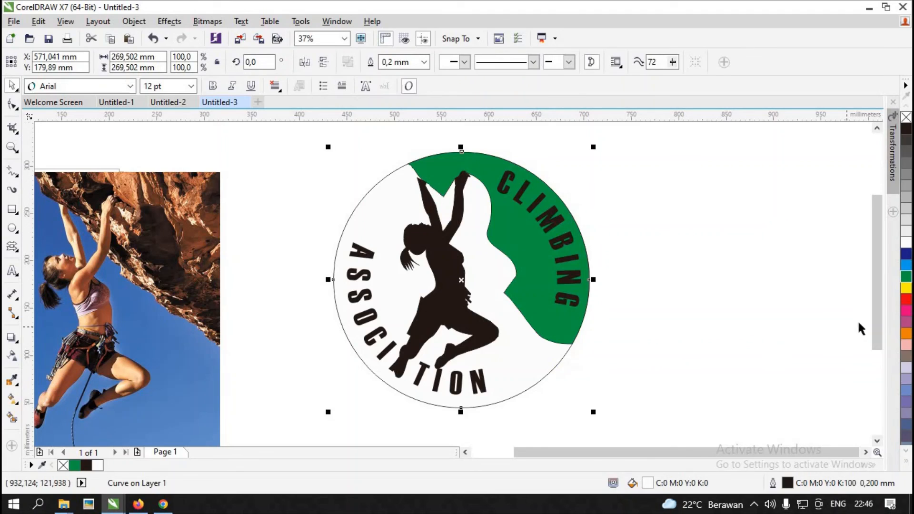
pyautogui.click(910, 300)
pyautogui.click(624, 353)
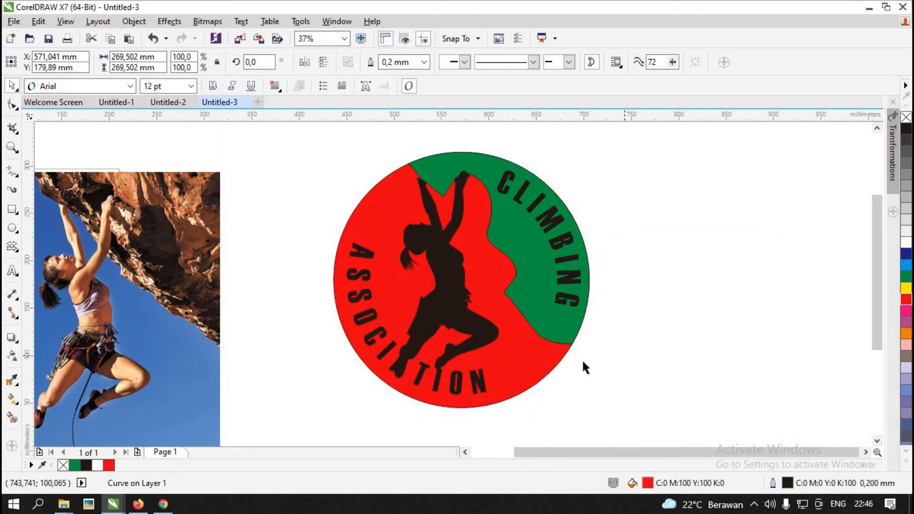
# Fill the ASSOCIATION and CLIMBING lettering with white
pyautogui.click(483, 385)
pyautogui.click(906, 243)
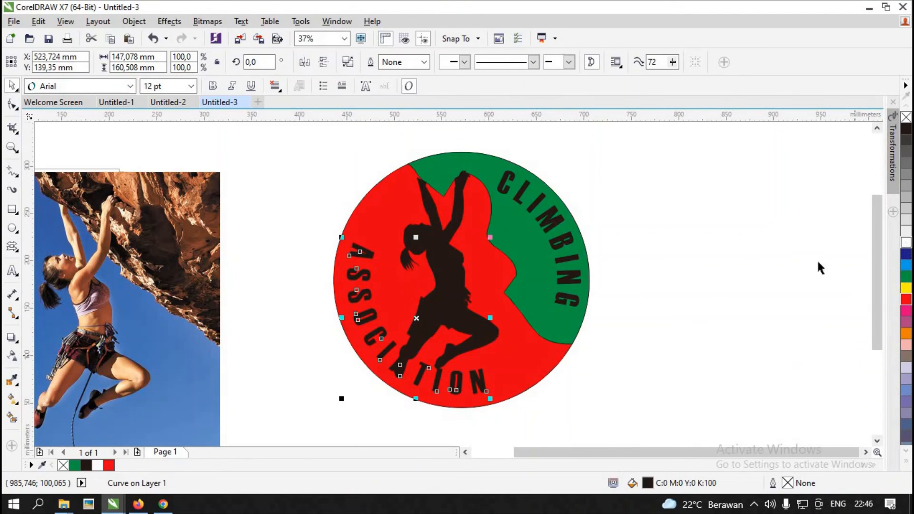
pyautogui.click(596, 255)
pyautogui.click(556, 248)
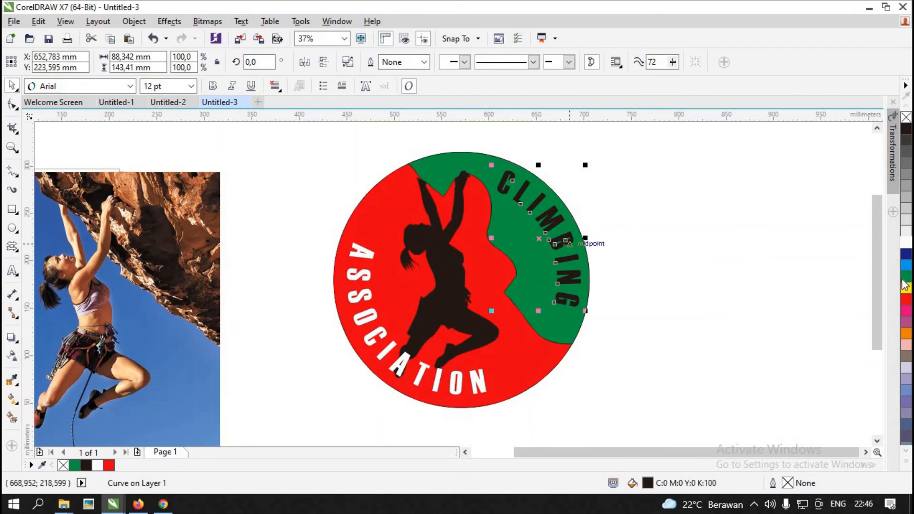
pyautogui.click(906, 243)
pyautogui.click(641, 341)
# Select all five emblem objects together and remove their outlines
pyautogui.click(561, 325)
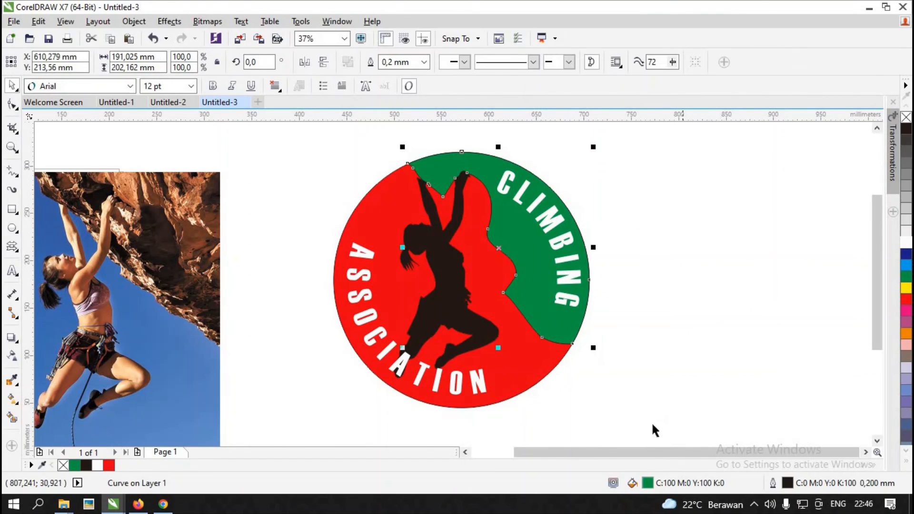
pyautogui.moveTo(606, 435); pyautogui.dragTo(279, 127)
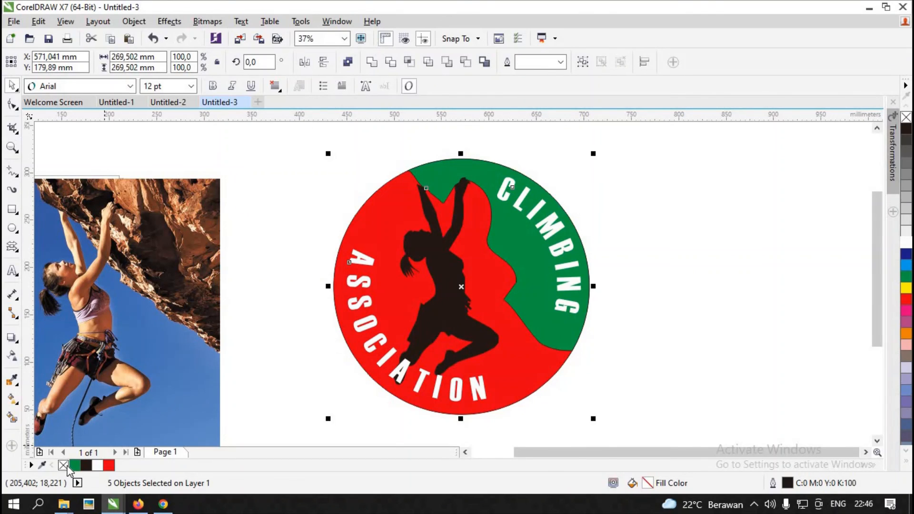
pyautogui.click(274, 353)
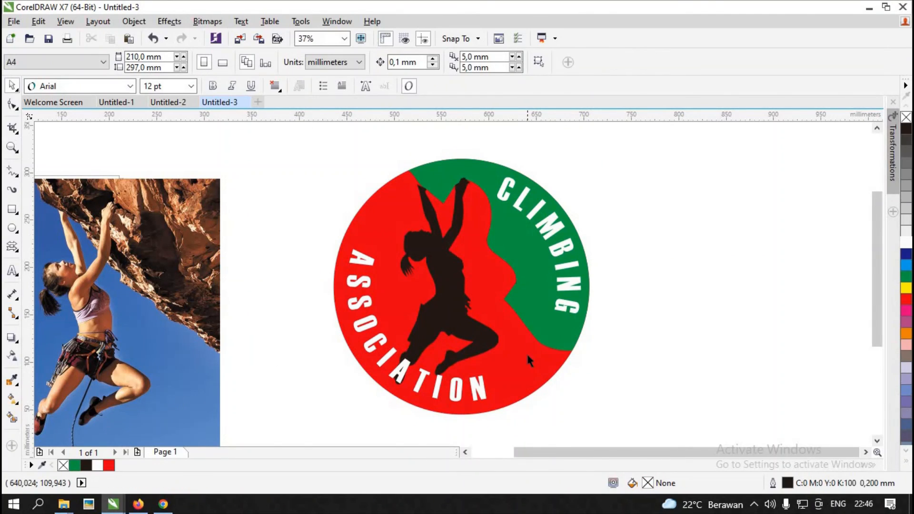
pyautogui.click(465, 318)
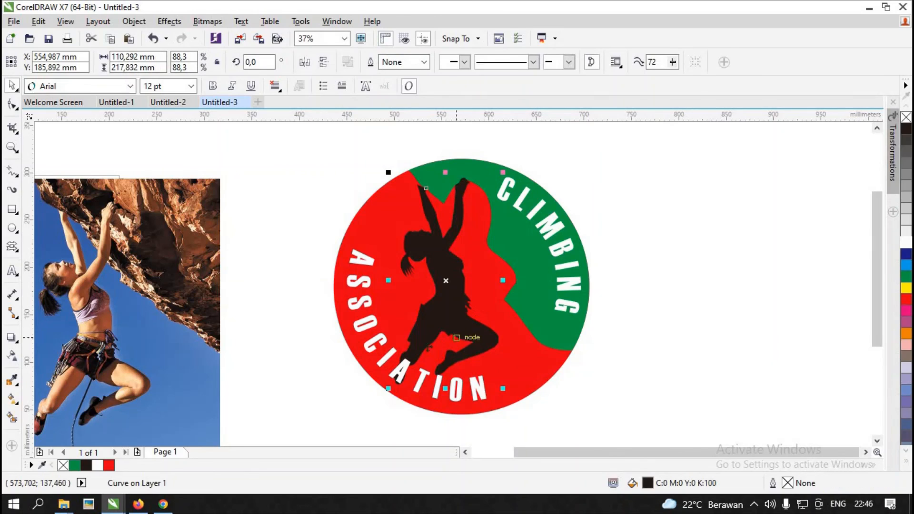
pyautogui.moveTo(466, 308); pyautogui.dragTo(636, 305)
pyautogui.click(612, 325)
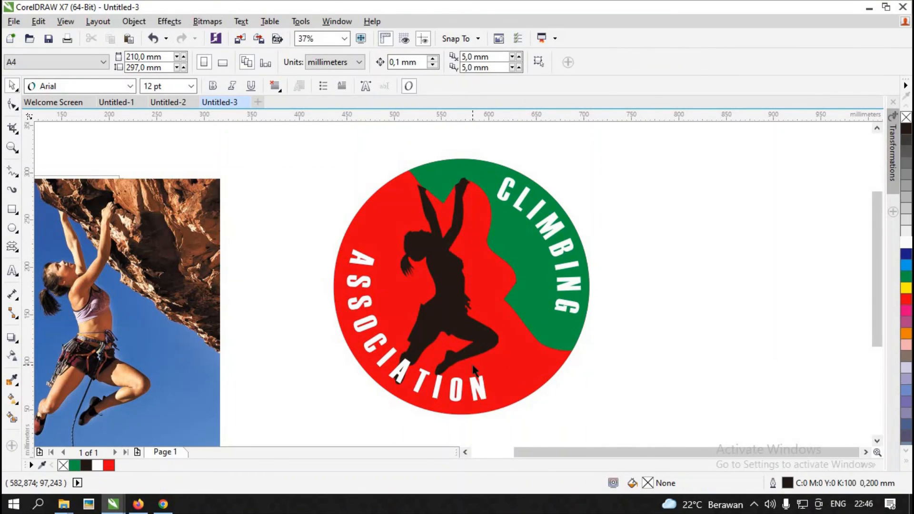